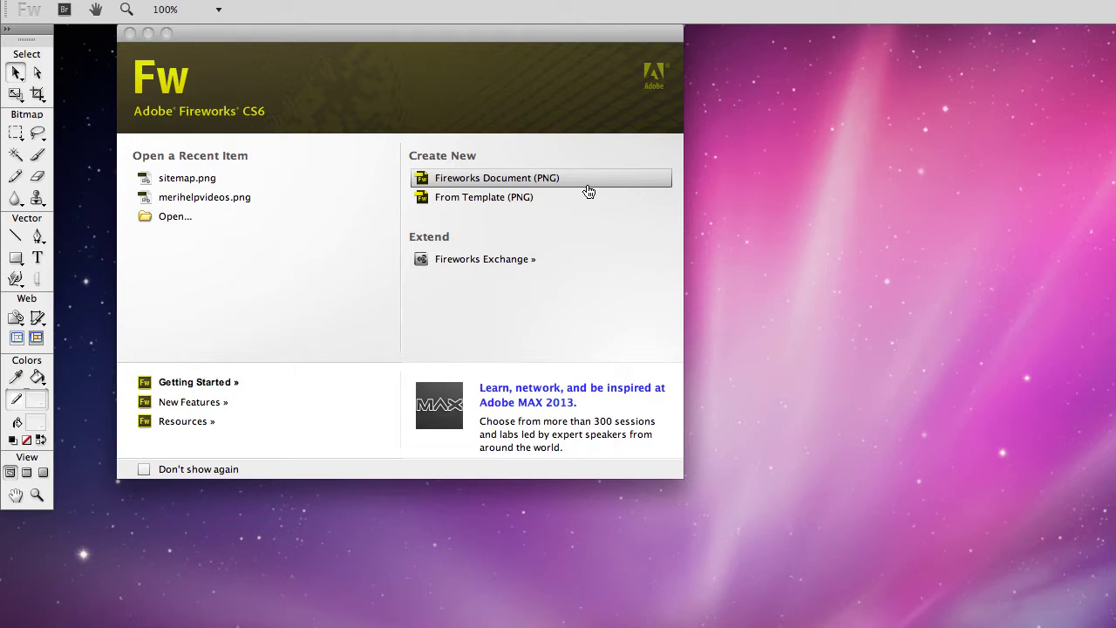
# Step: Create a new 1060 × 1000 PNG document and cover the whole canvas with a black rectangle
pyautogui.click(589, 191)
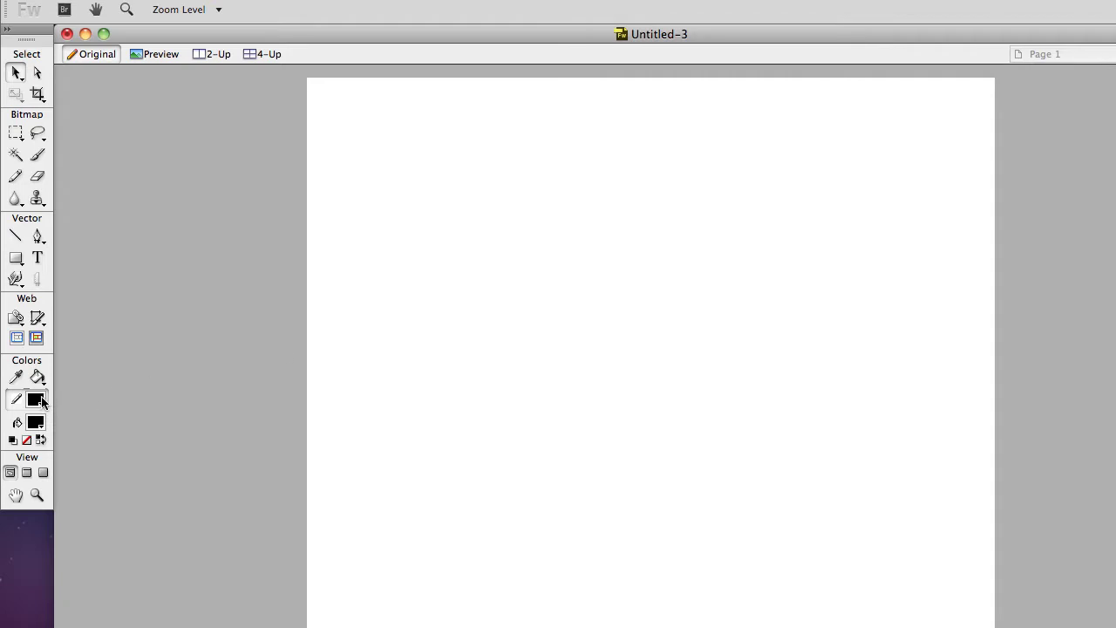
pyautogui.click(16, 257)
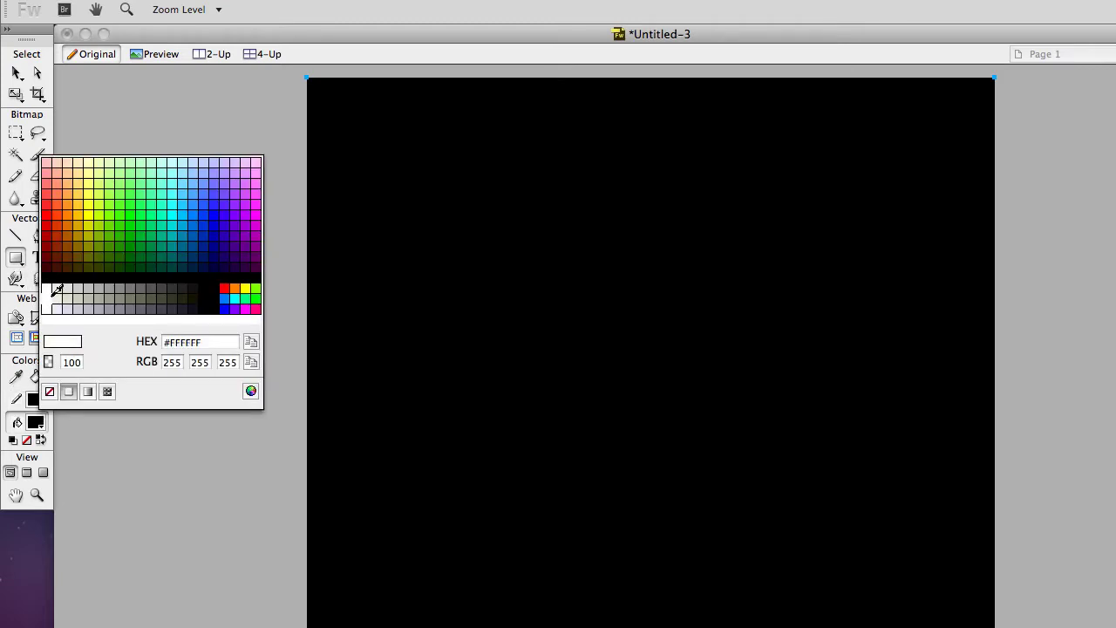
pyautogui.click(48, 293)
pyautogui.press('super+z')
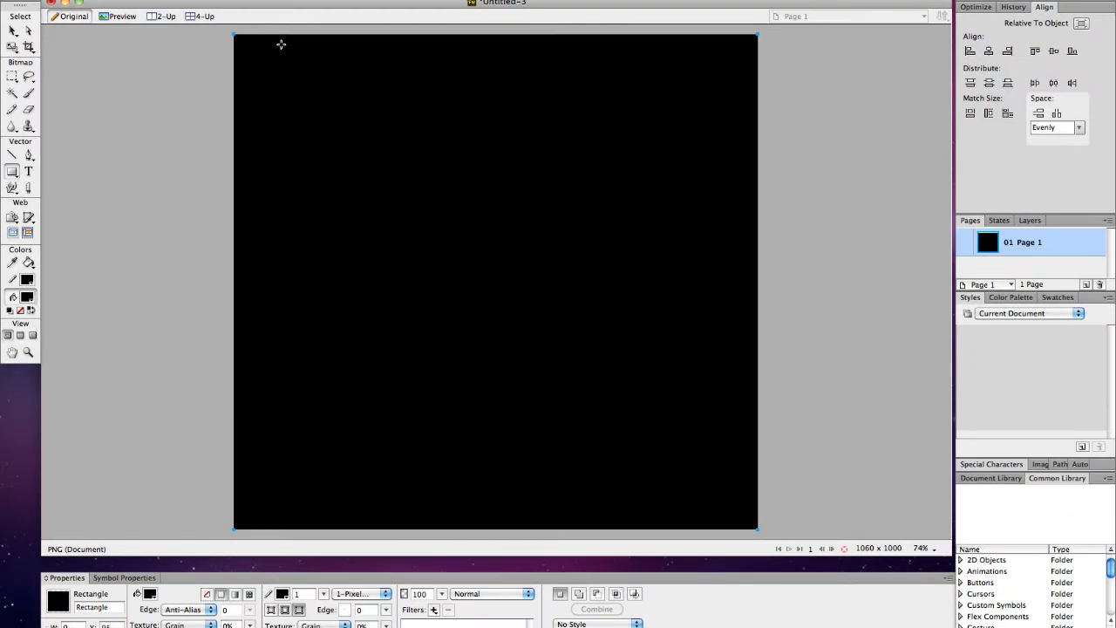
# Step: Draw a white rectangle over the black one, stretch it right and down, and centre it horizontally
pyautogui.moveTo(279, 49); pyautogui.dragTo(647, 433)
pyautogui.click(29, 297)
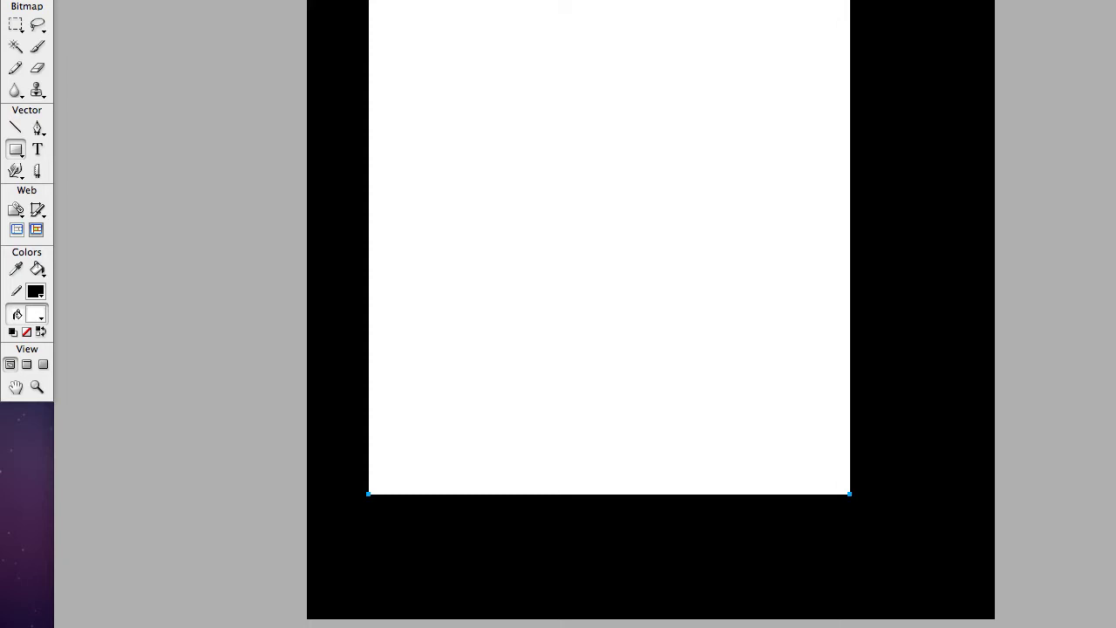
pyautogui.moveTo(849, 493); pyautogui.dragTo(991, 493)
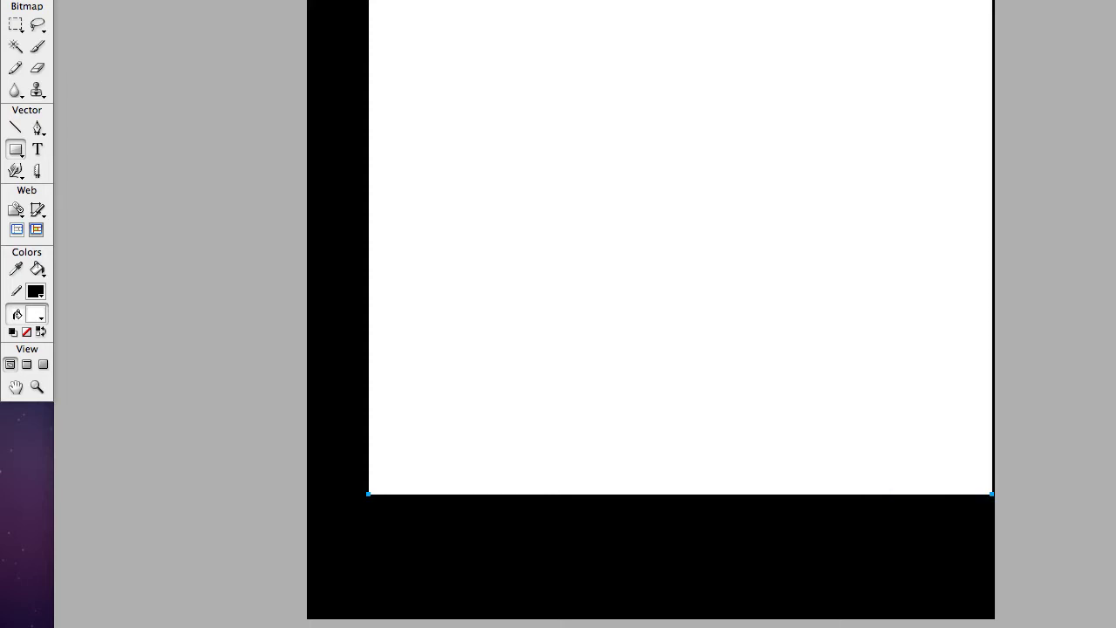
pyautogui.moveTo(991, 493); pyautogui.dragTo(991, 613)
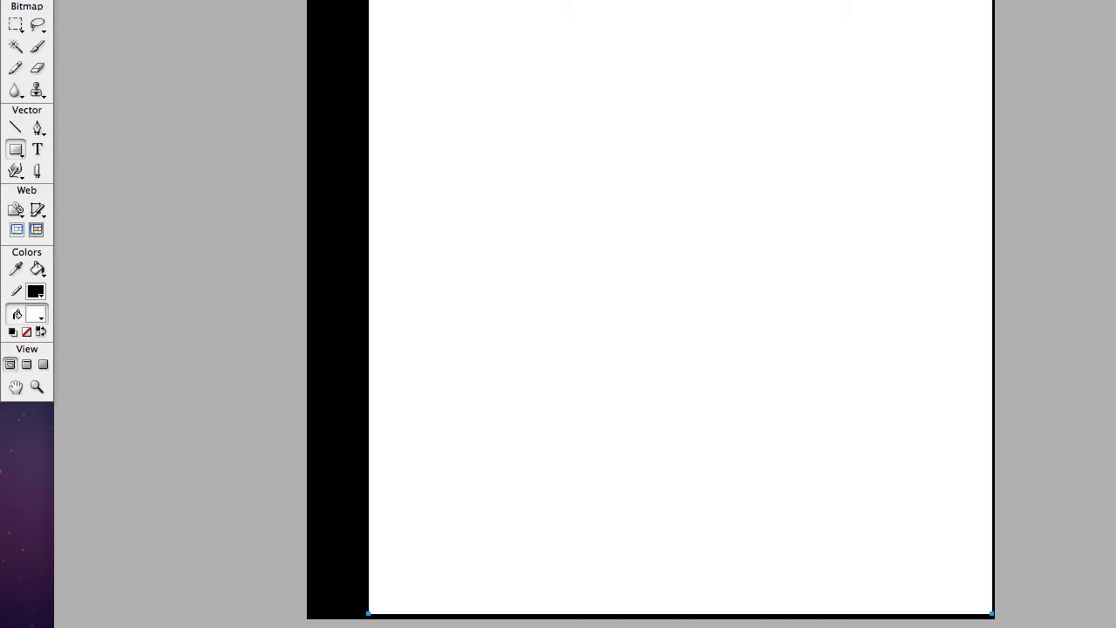
pyautogui.press('super+alt+2')
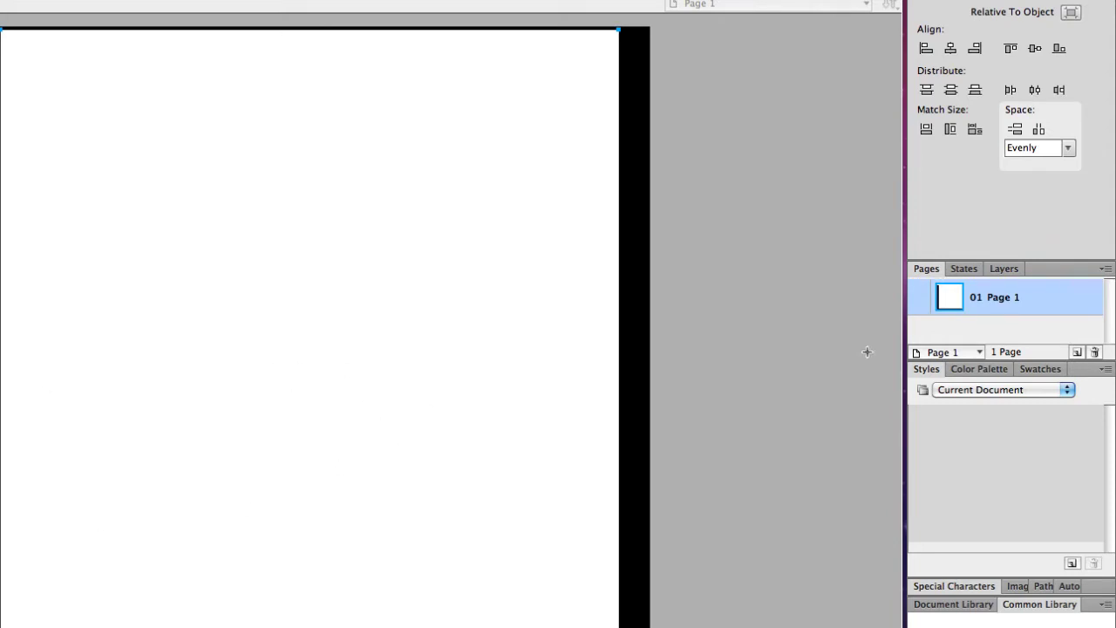
# Step: Float the Layers panel and rename the black rectangle Body and the white one Container
pyautogui.click(1011, 269)
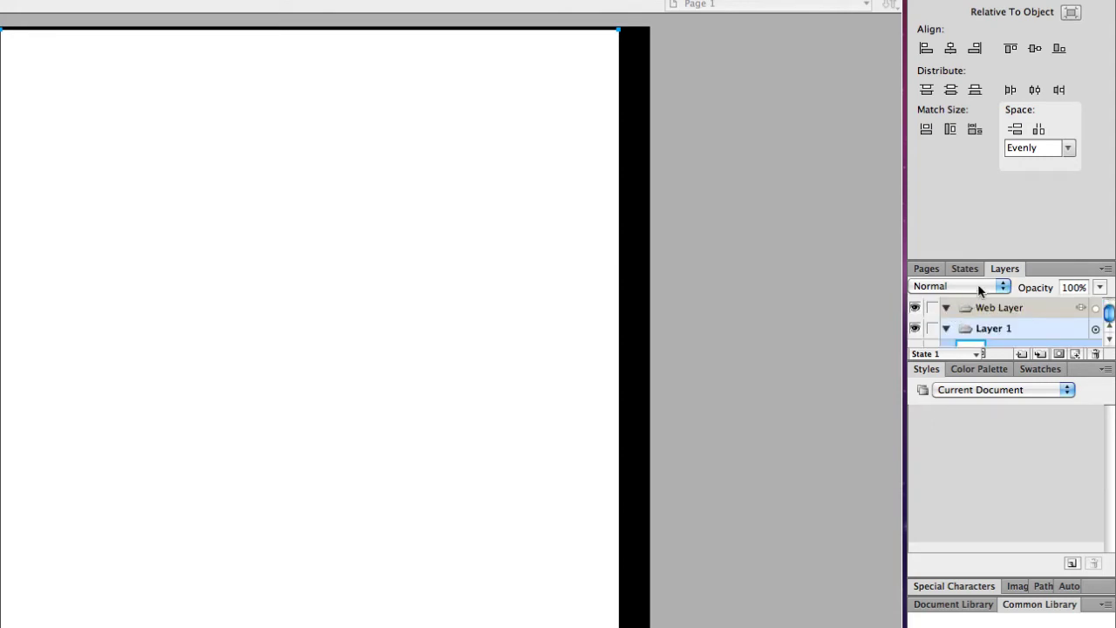
pyautogui.moveTo(1016, 265); pyautogui.dragTo(732, 233)
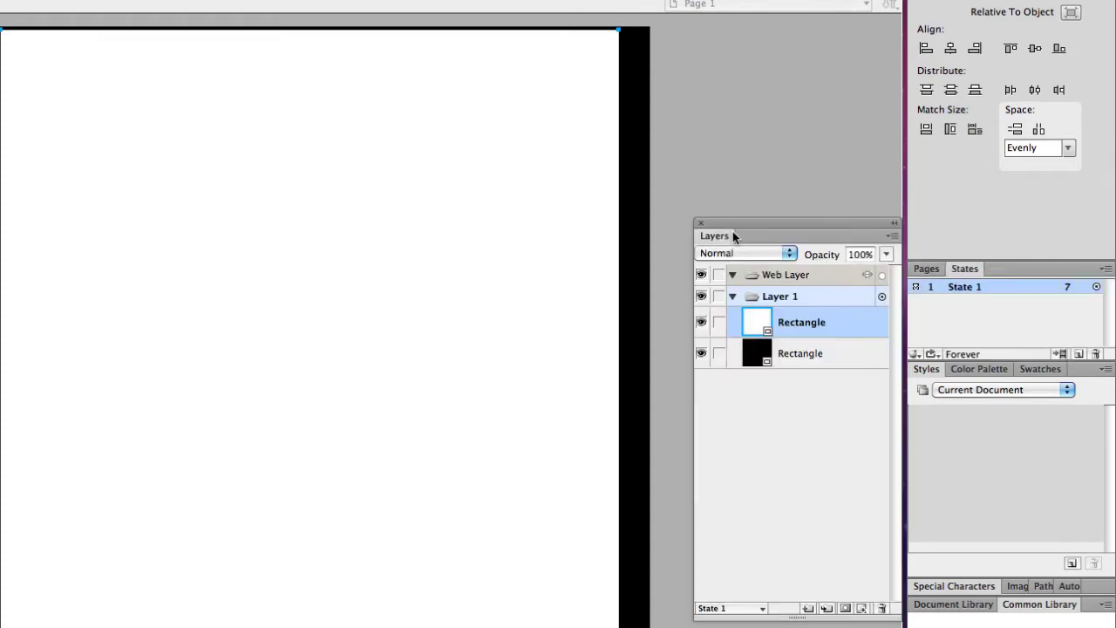
pyautogui.doubleClick(789, 355)
pyautogui.write('Body')
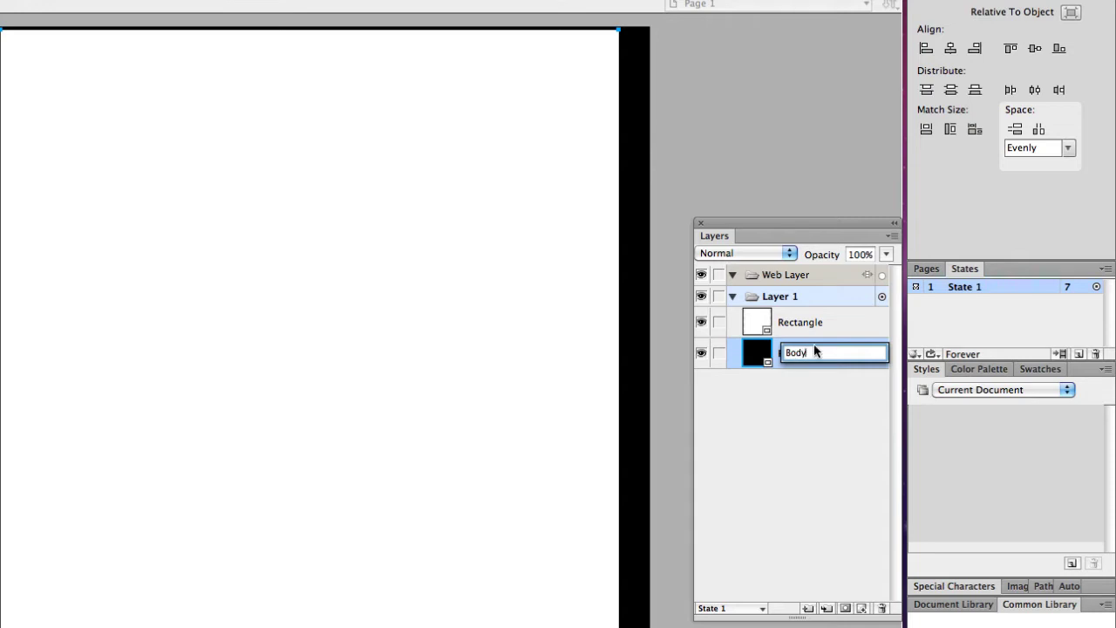
pyautogui.press('Return')
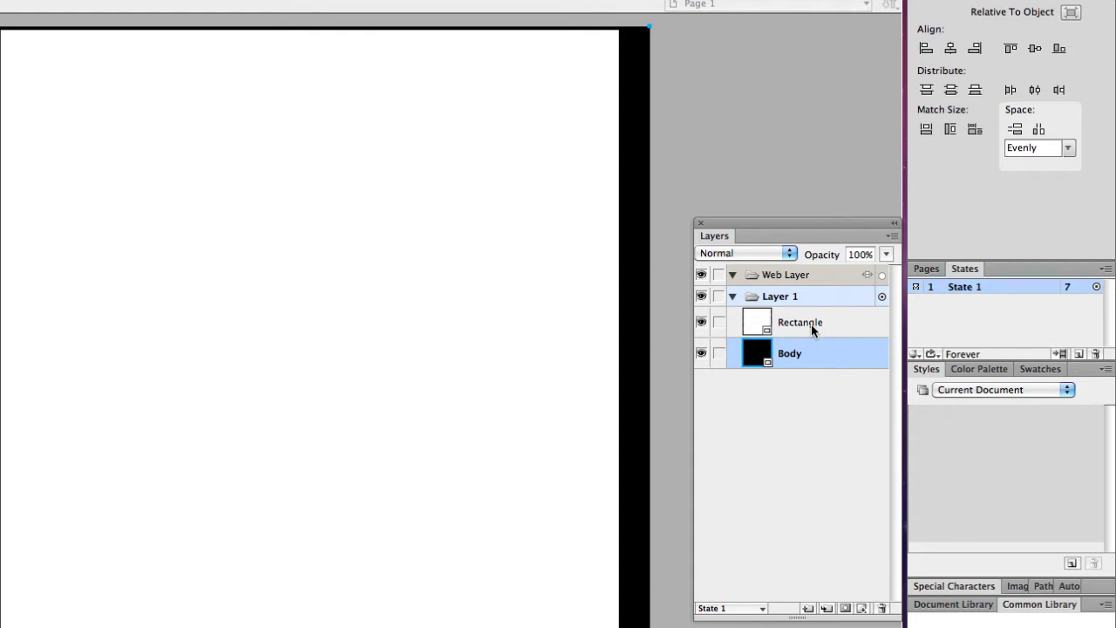
pyautogui.click(810, 323)
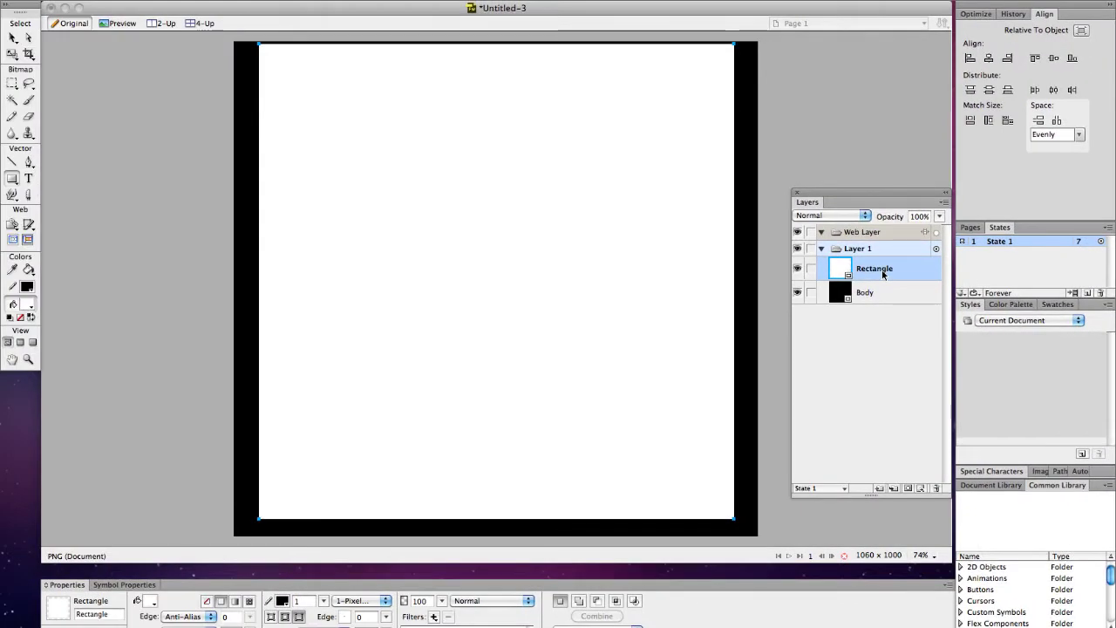
pyautogui.doubleClick(883, 274)
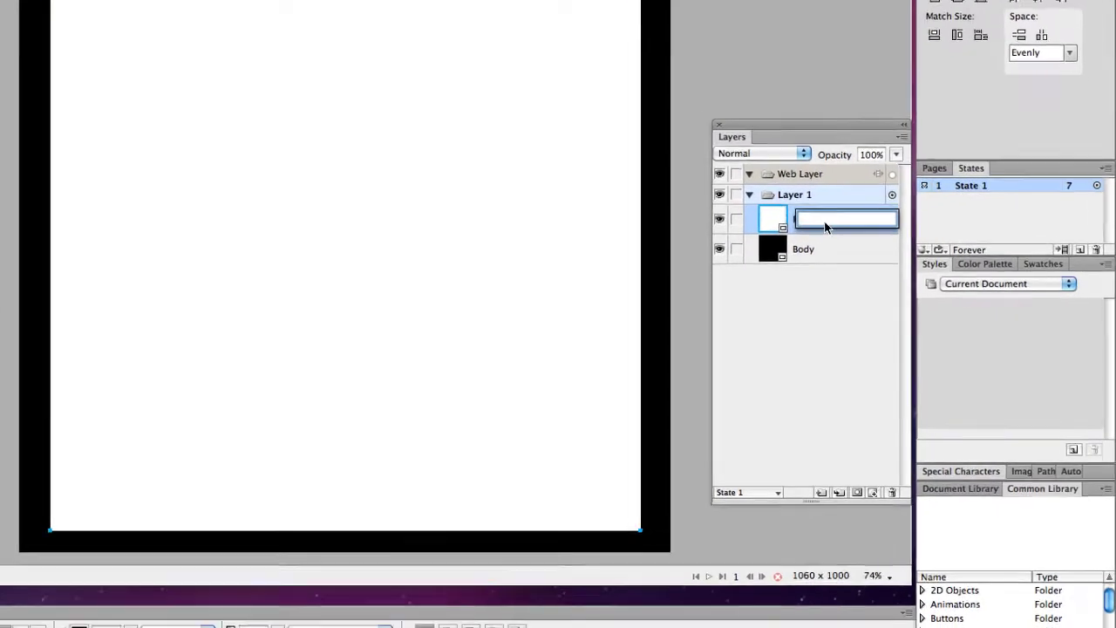
pyautogui.write('C')
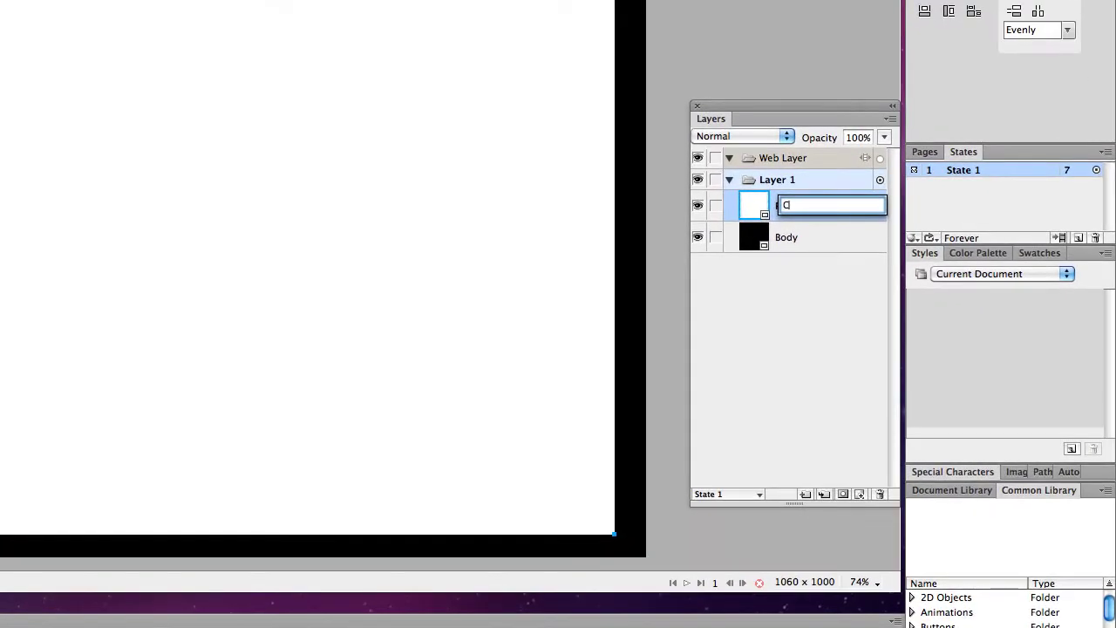
pyautogui.write('ontainer')
pyautogui.press('Return')
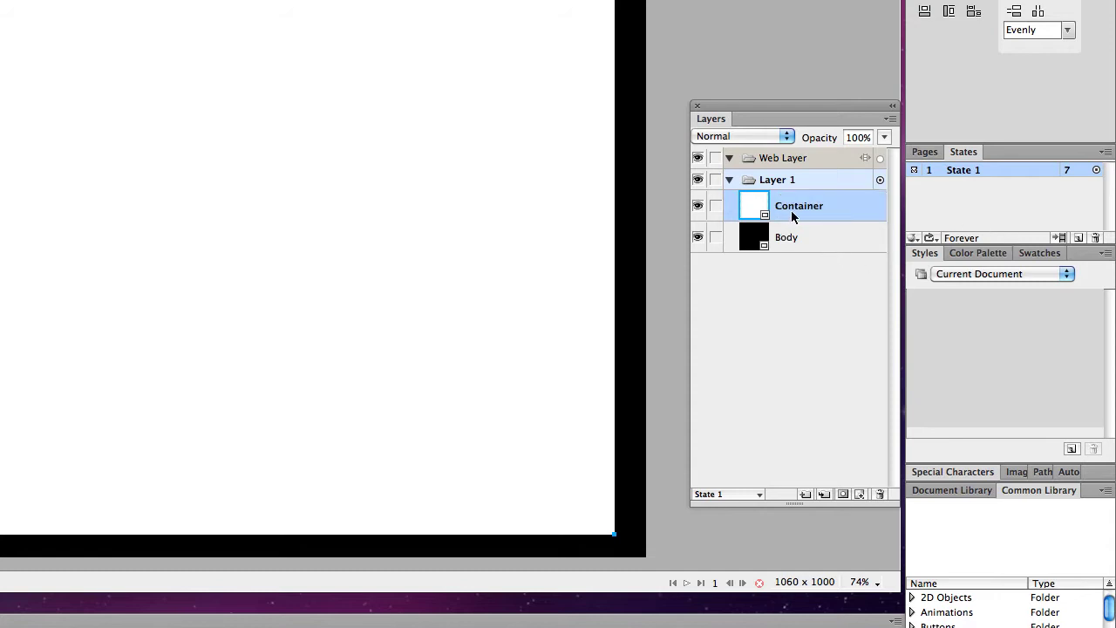
# Step: Lock the Container and Body layers, deleting an accidental tiny rectangle
pyautogui.click(716, 207)
pyautogui.click(715, 237)
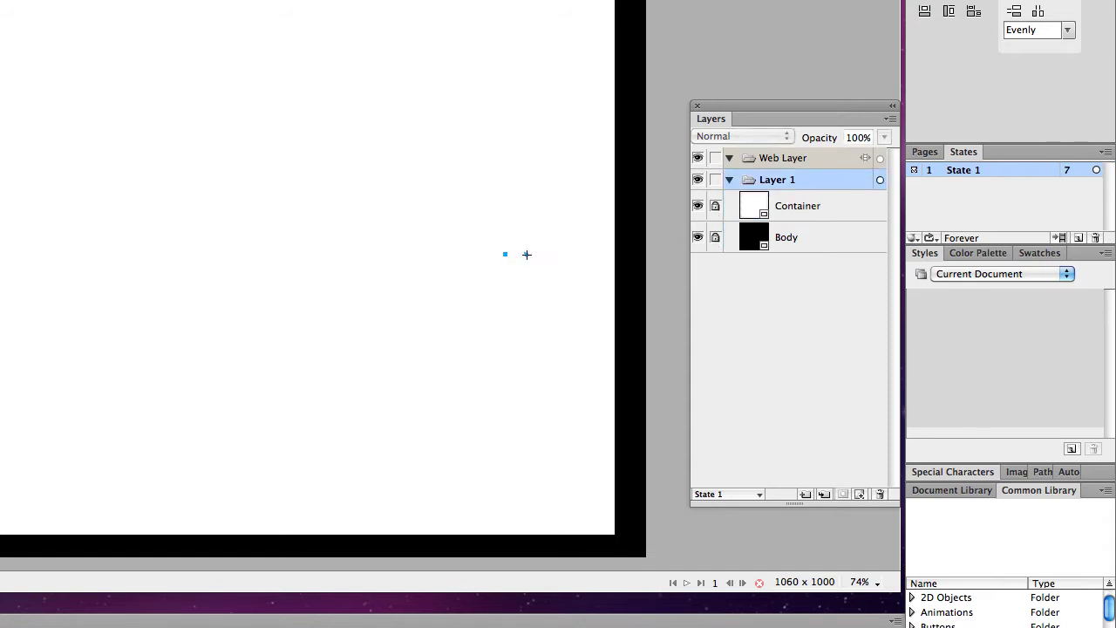
pyautogui.moveTo(526, 254); pyautogui.dragTo(523, 255)
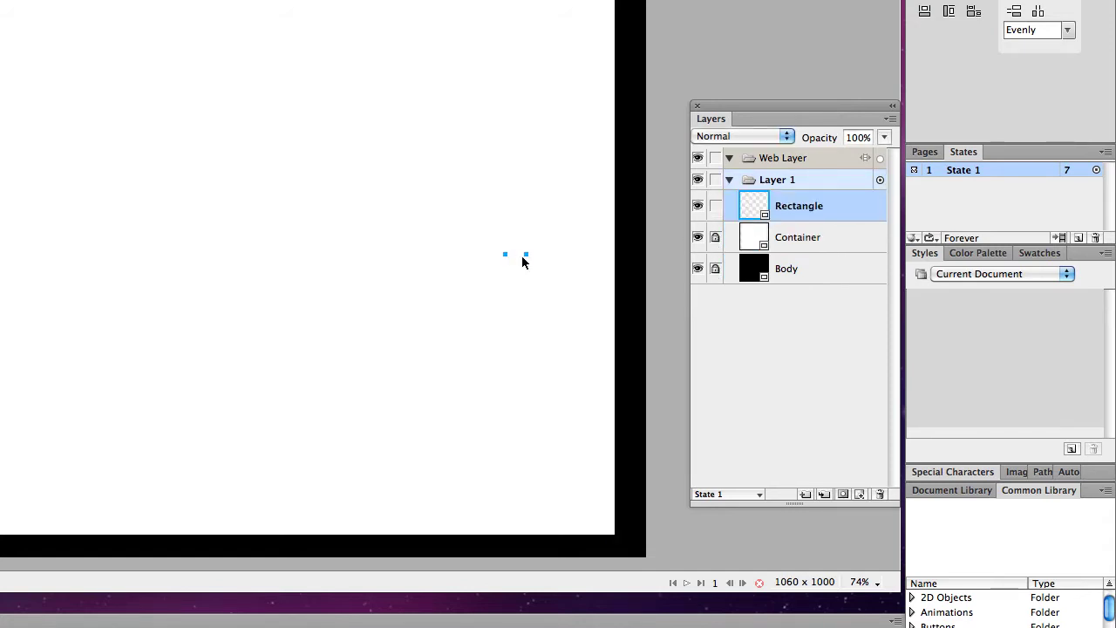
pyautogui.press('Delete')
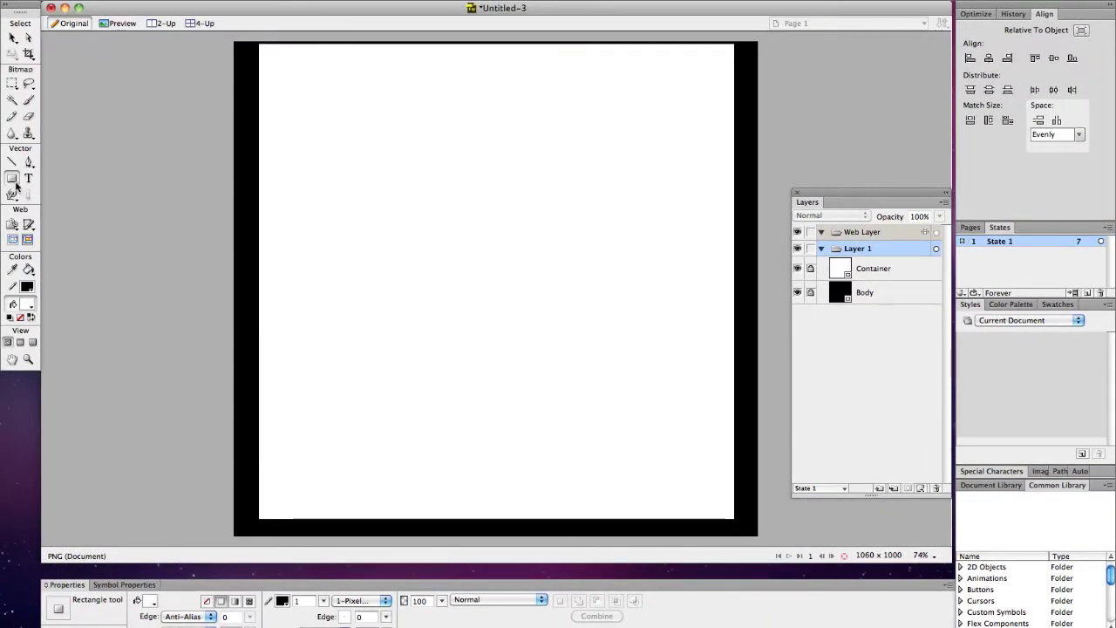
# Step: Draw a light-filled masthead rectangle near the container's top with stroke width 0
pyautogui.click(16, 184)
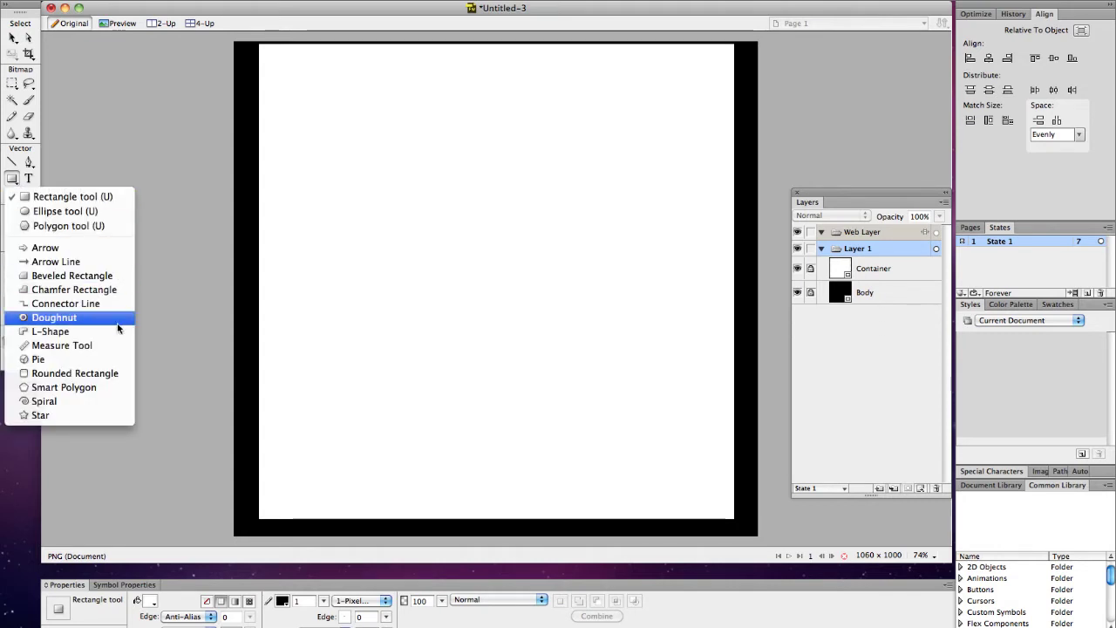
pyautogui.click(94, 150)
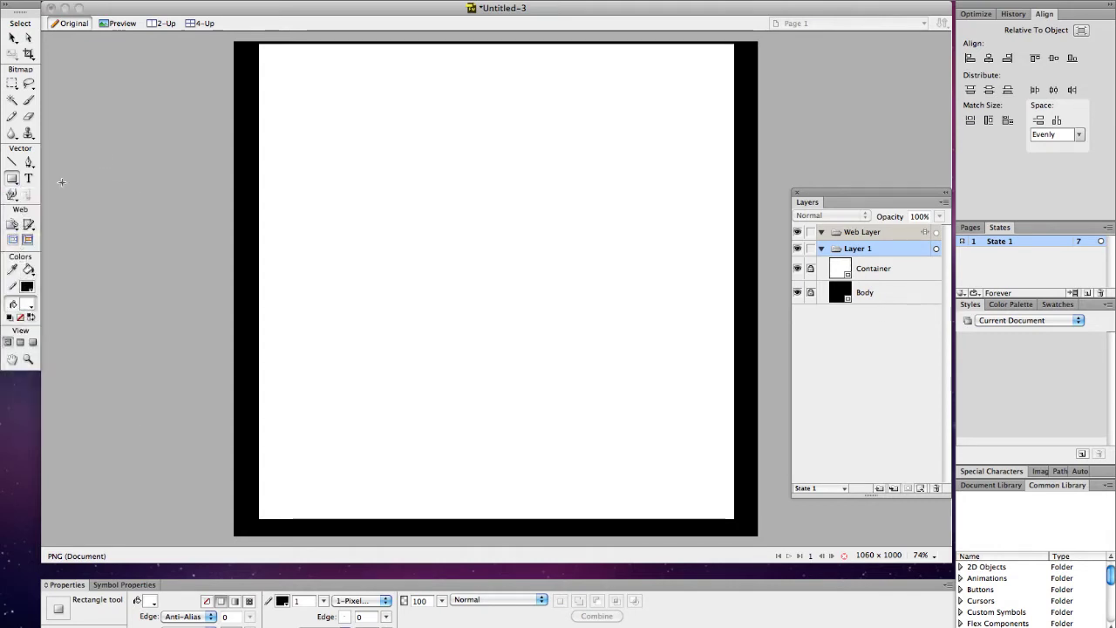
pyautogui.click(29, 304)
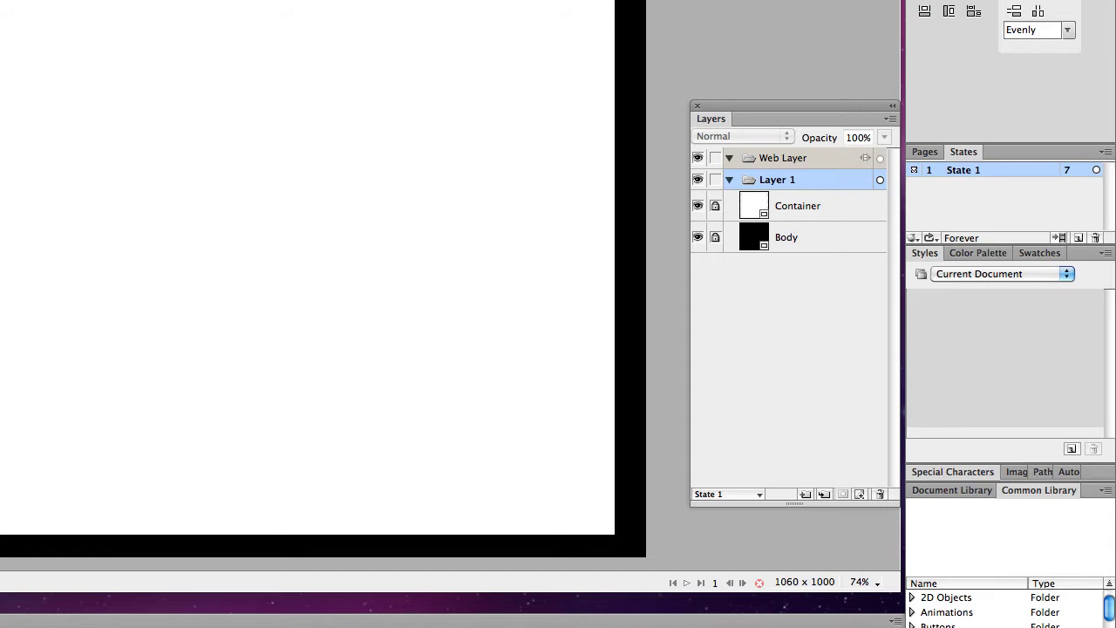
pyautogui.moveTo(0, 0)
pyautogui.mouseDown()
pyautogui.moveTo(352, 32)
pyautogui.moveTo(501, 1)
pyautogui.moveTo(606, 2)
pyautogui.mouseUp()
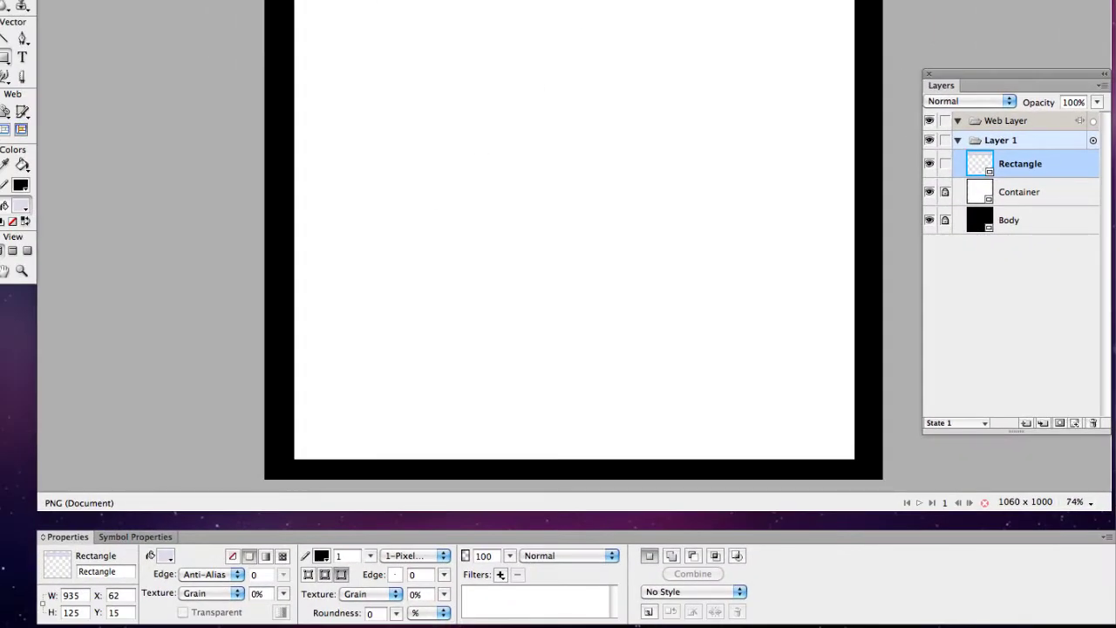
pyautogui.click(347, 555)
pyautogui.write('0')
# Step: Set the masthead rectangle to W 960, H 100 at X 50, Y 5
pyautogui.click(74, 595)
pyautogui.doubleClick(74, 594)
pyautogui.write('960')
pyautogui.press('Tab')
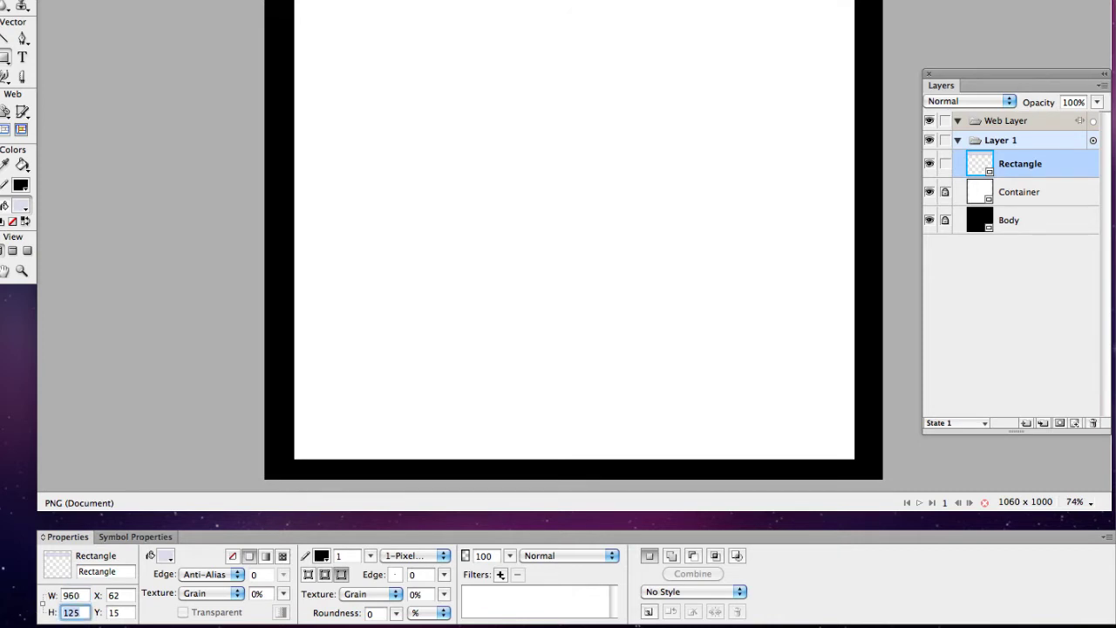
pyautogui.write('100')
pyautogui.click(119, 597)
pyautogui.doubleClick(119, 594)
pyautogui.write('50')
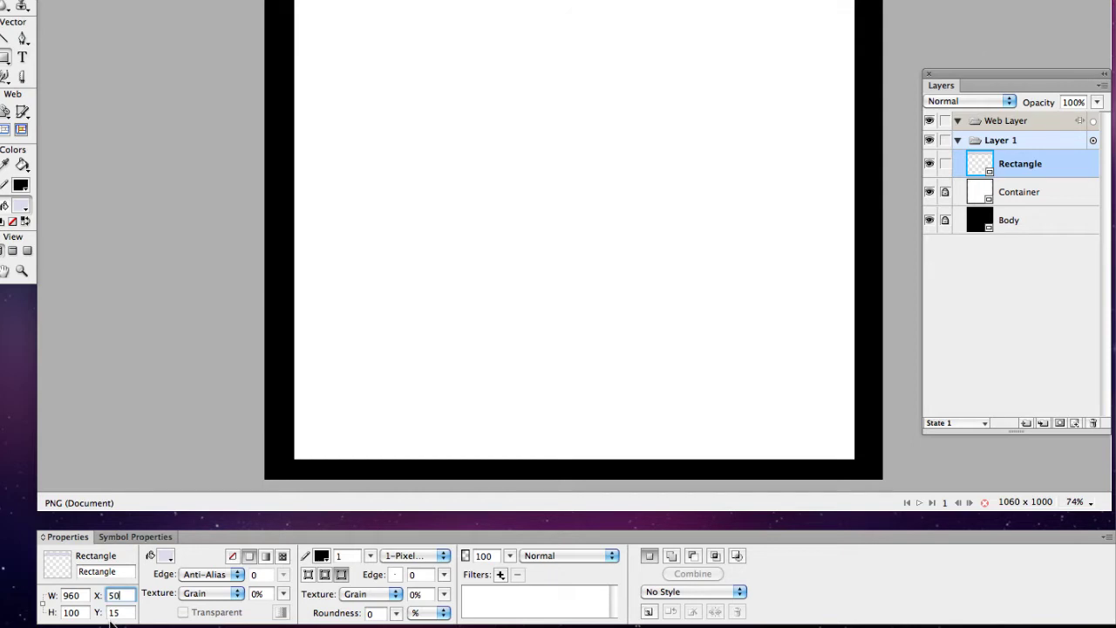
pyautogui.press('Tab')
pyautogui.write('5')
pyautogui.press('Return')
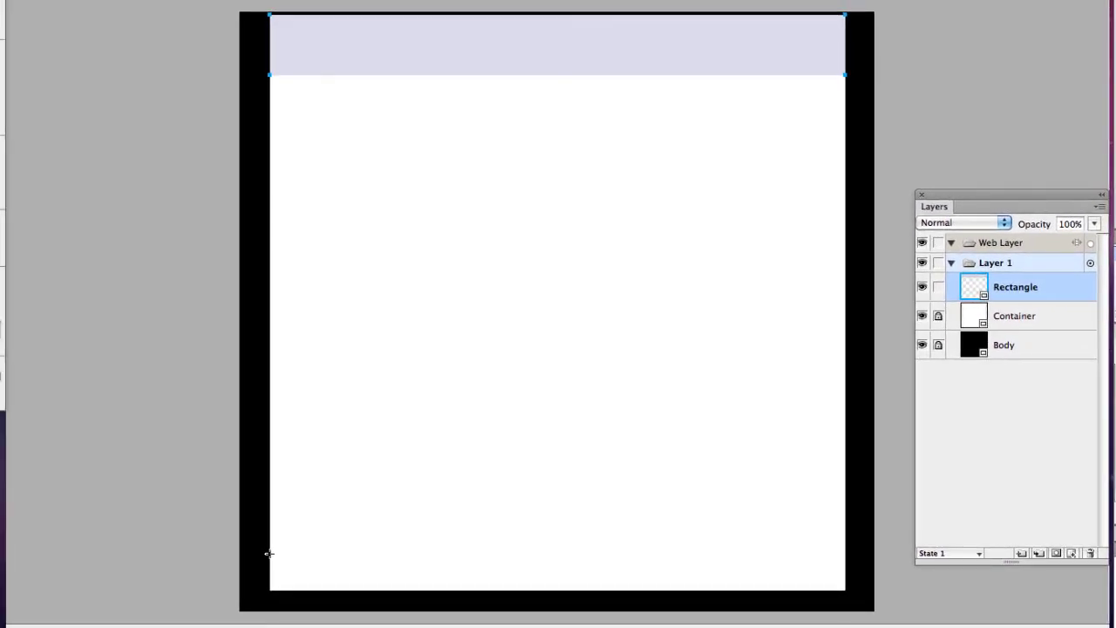
# Step: Draw a rectangle across the container's bottom and name the top rectangle's layer Header
pyautogui.moveTo(0, 495); pyautogui.dragTo(2, 529)
pyautogui.moveTo(283, 584); pyautogui.dragTo(841, 592)
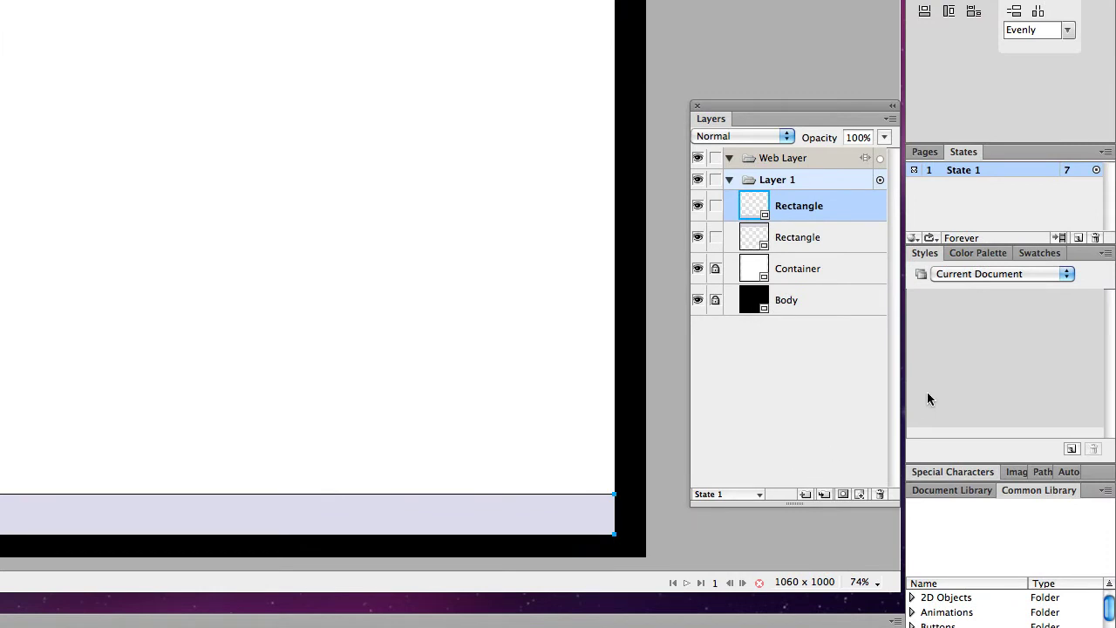
pyautogui.click(824, 249)
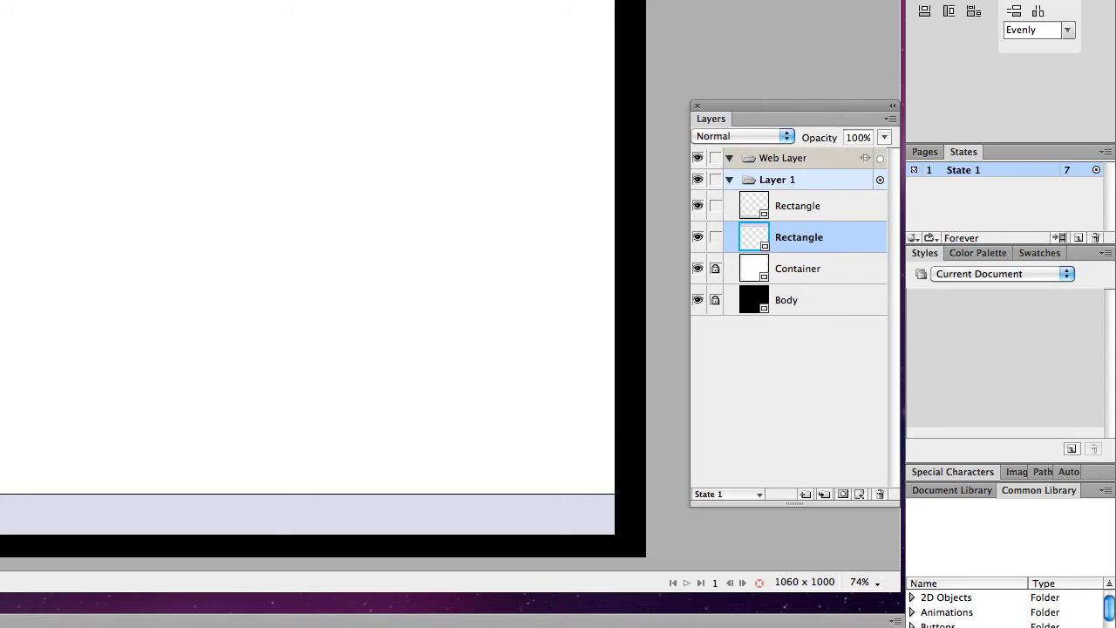
pyautogui.doubleClick(795, 240)
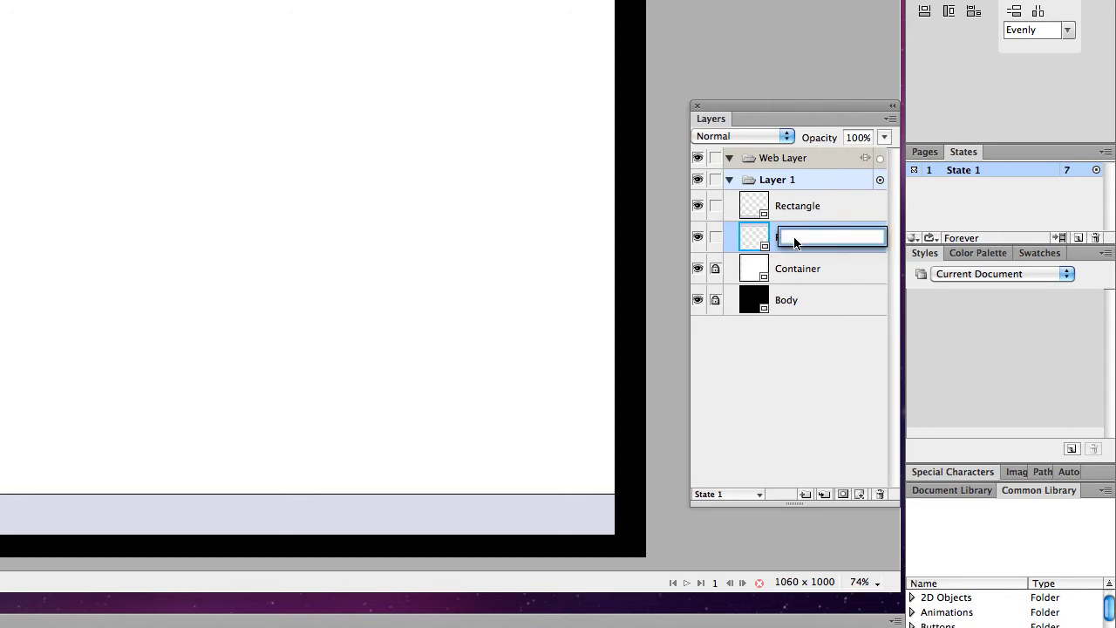
pyautogui.write('Header')
pyautogui.press('Return')
# Step: Name the bottom rectangle's layer Footer and set its stroke width to 0
pyautogui.click(810, 209)
pyautogui.doubleClick(802, 211)
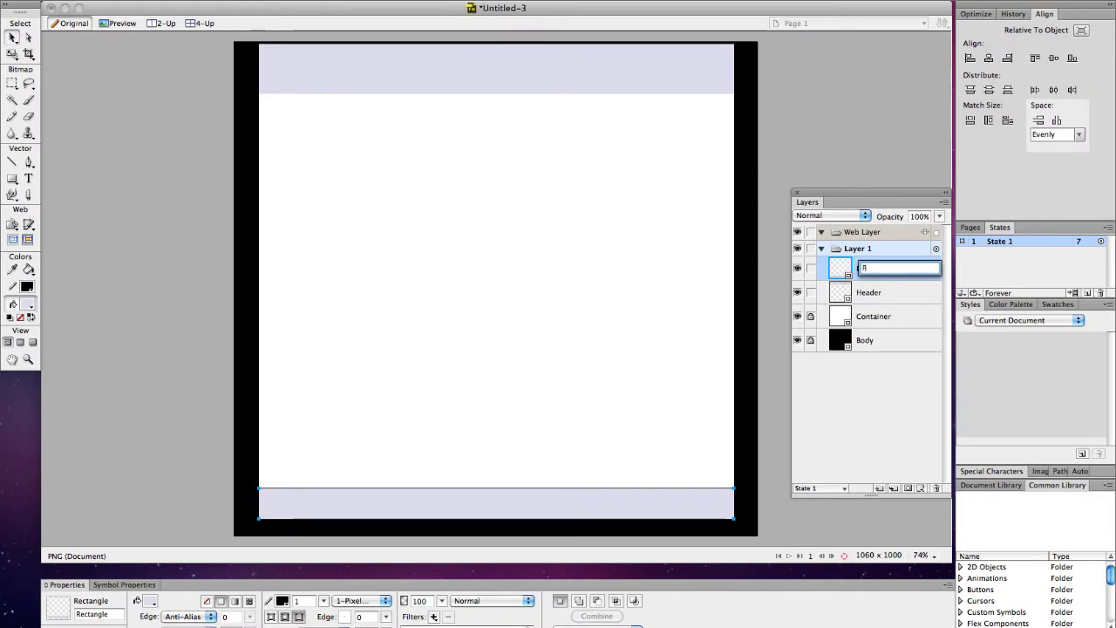
pyautogui.write('Footer')
pyautogui.press('Return')
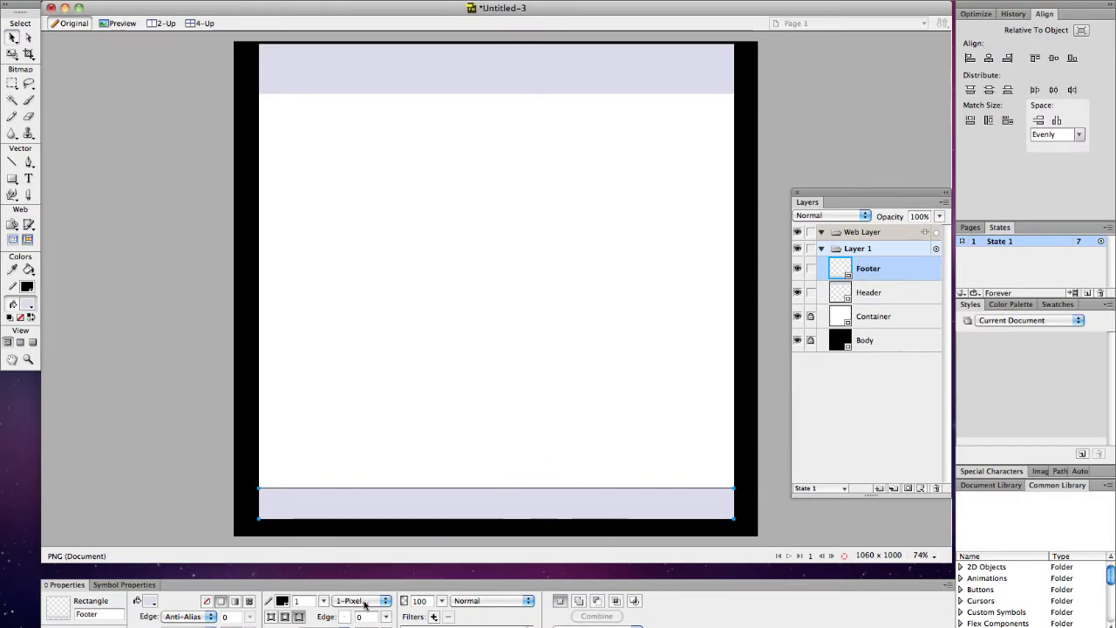
pyautogui.click(300, 601)
pyautogui.write('0')
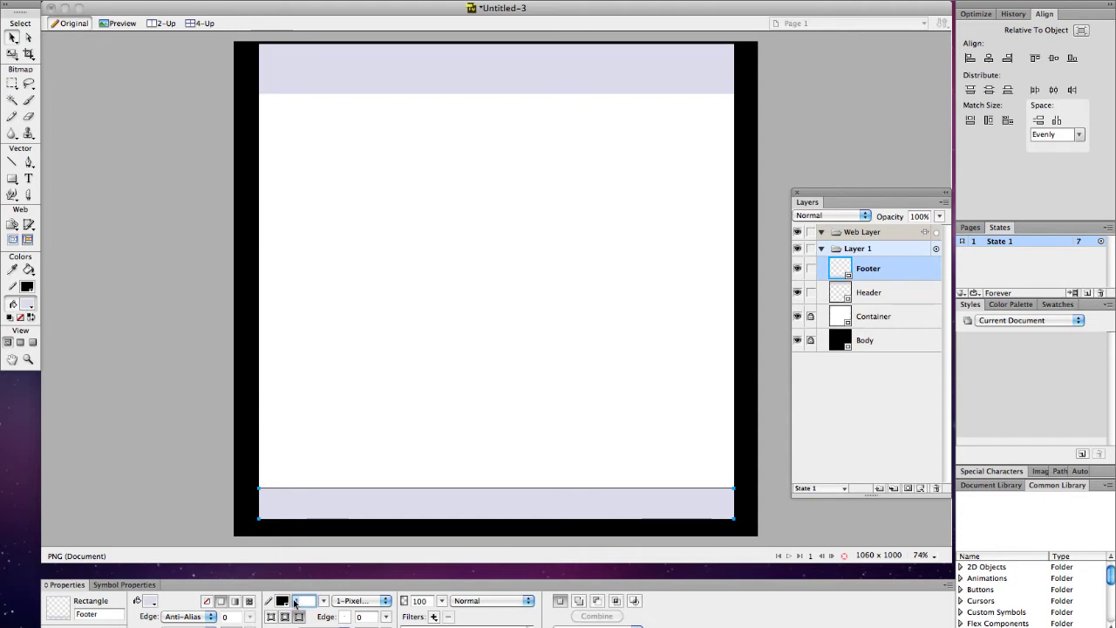
pyautogui.press('Return')
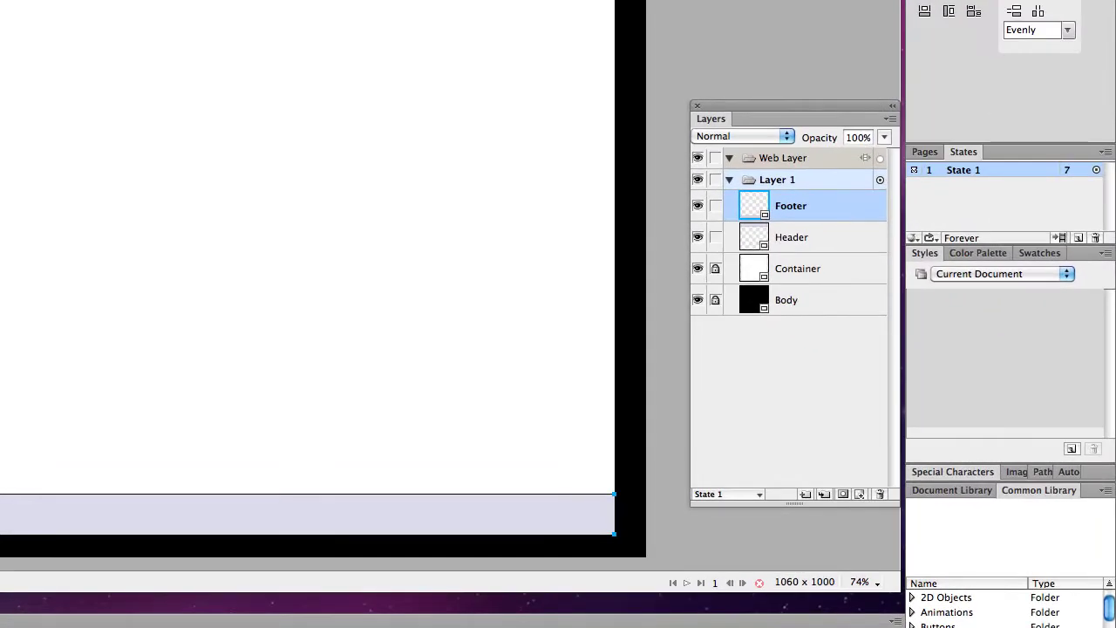
# Step: Select the footer rectangle and change its stroke colour to white
pyautogui.click(183, 394)
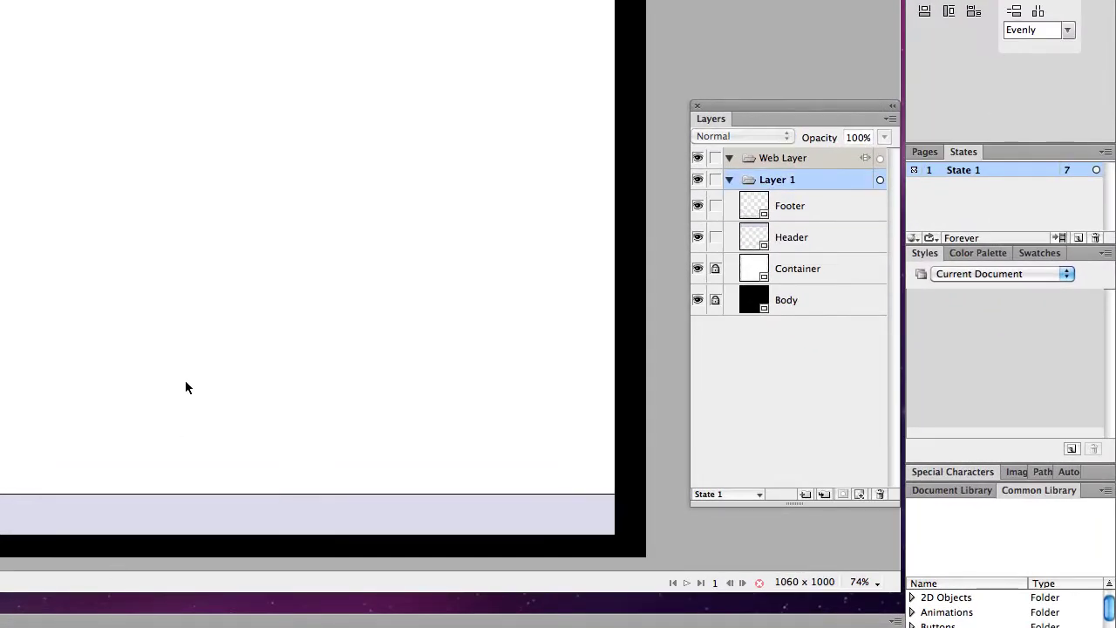
pyautogui.click(165, 503)
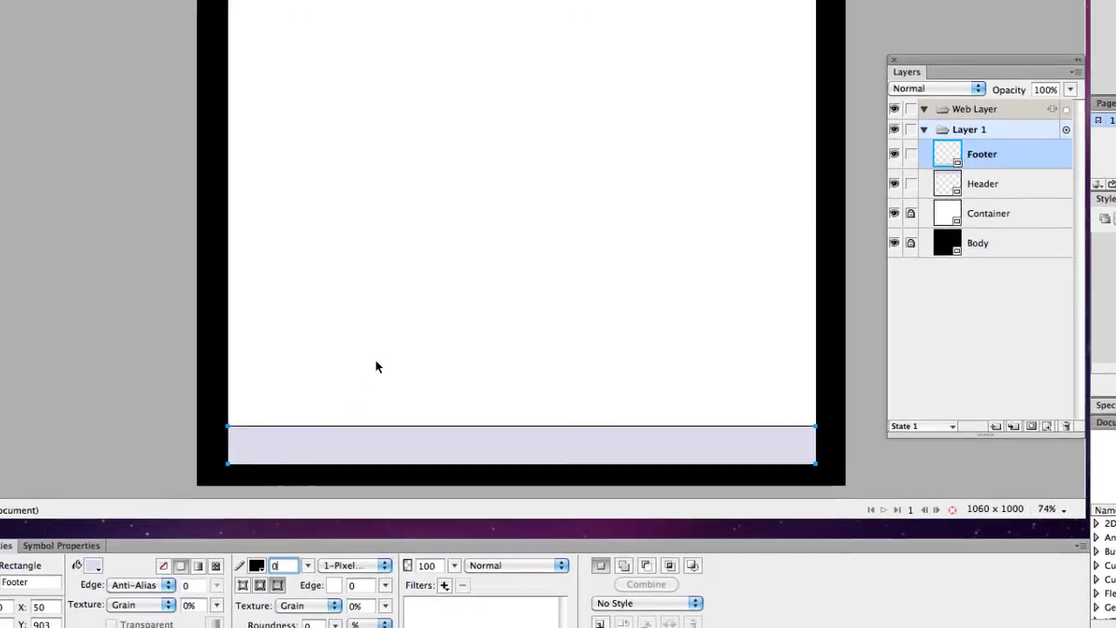
pyautogui.click(148, 426)
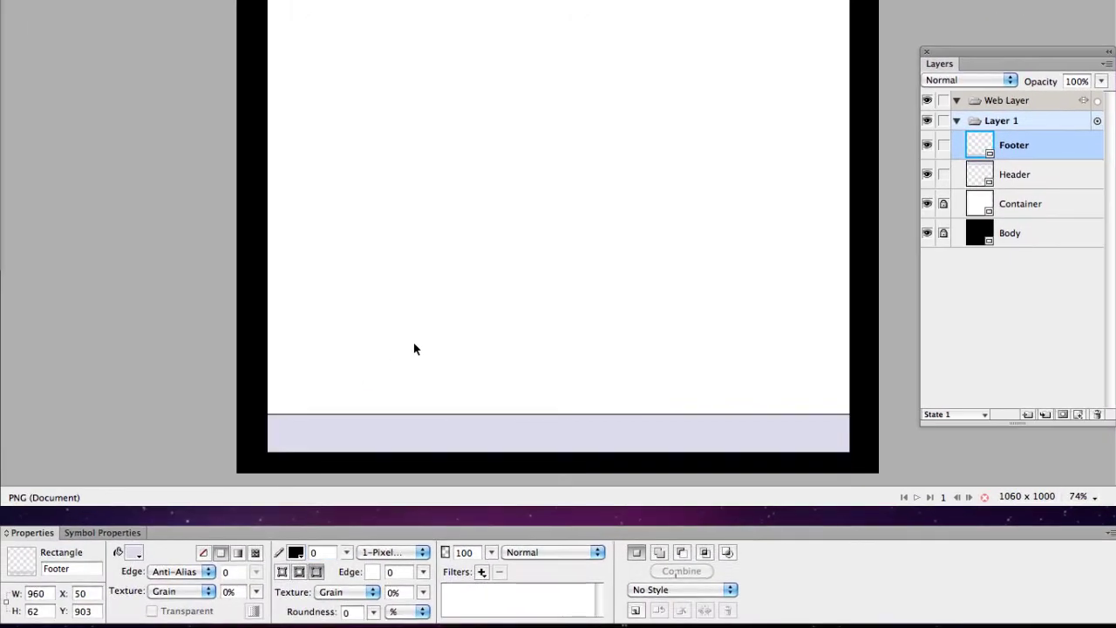
pyautogui.click(420, 415)
pyautogui.click(347, 554)
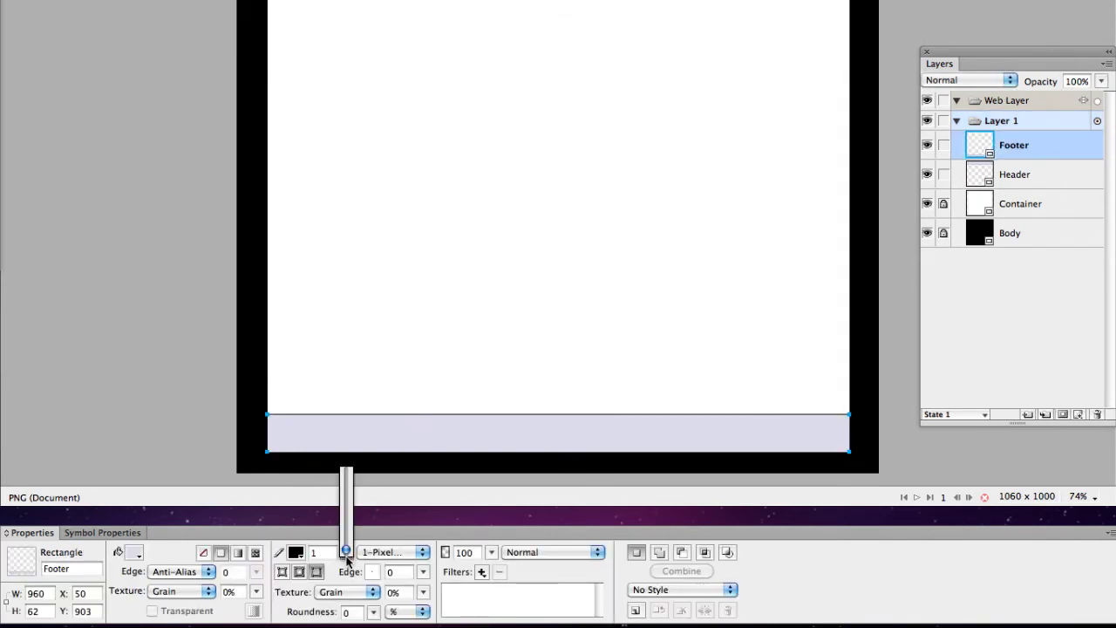
pyautogui.click(296, 551)
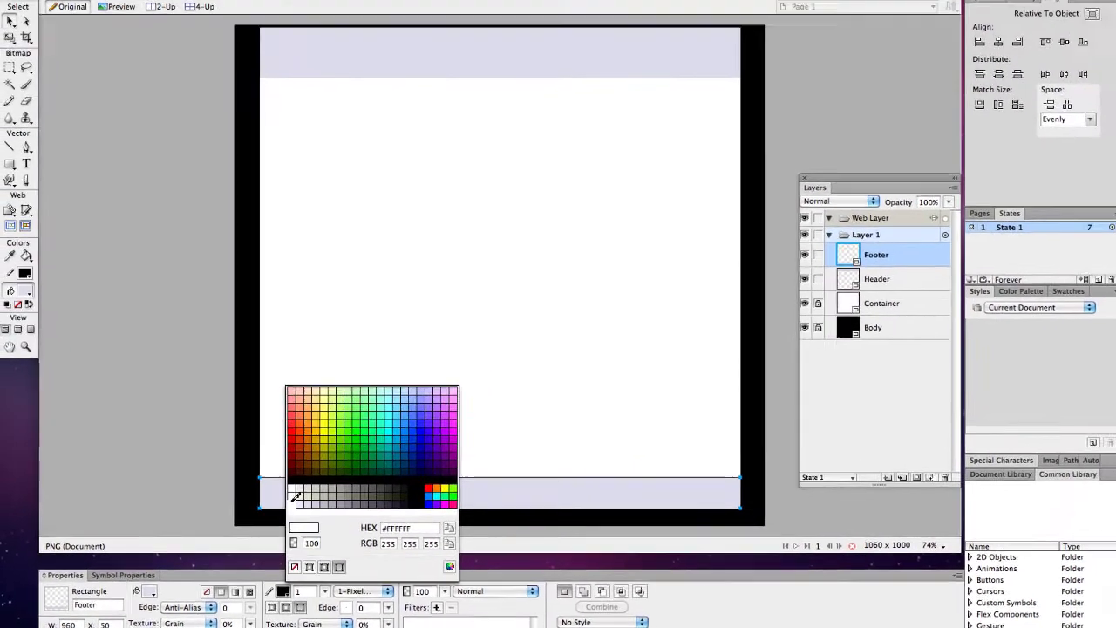
pyautogui.click(361, 440)
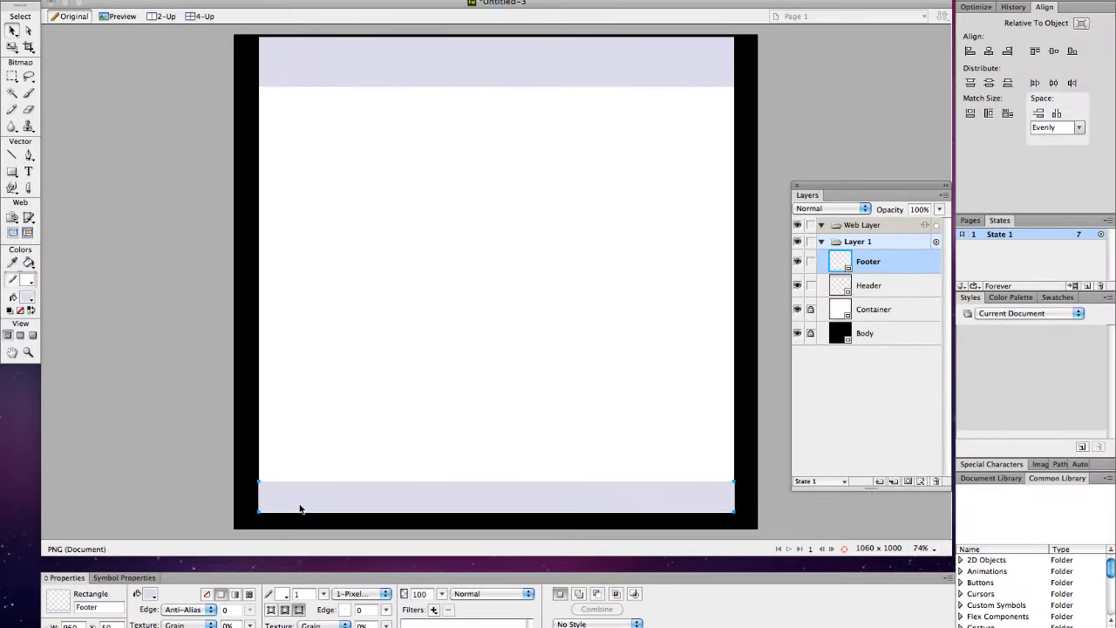
pyautogui.click(541, 302)
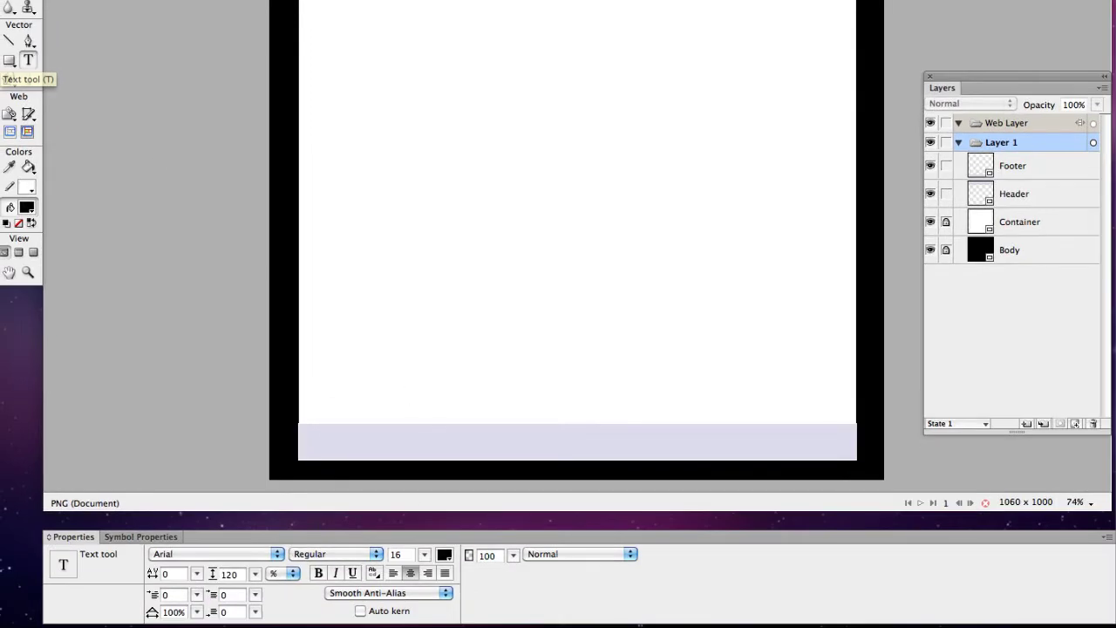
# Step: Type 'merihelp.net' in the header, enlarge it to size 42, and move it to the header's left
pyautogui.click(424, 555)
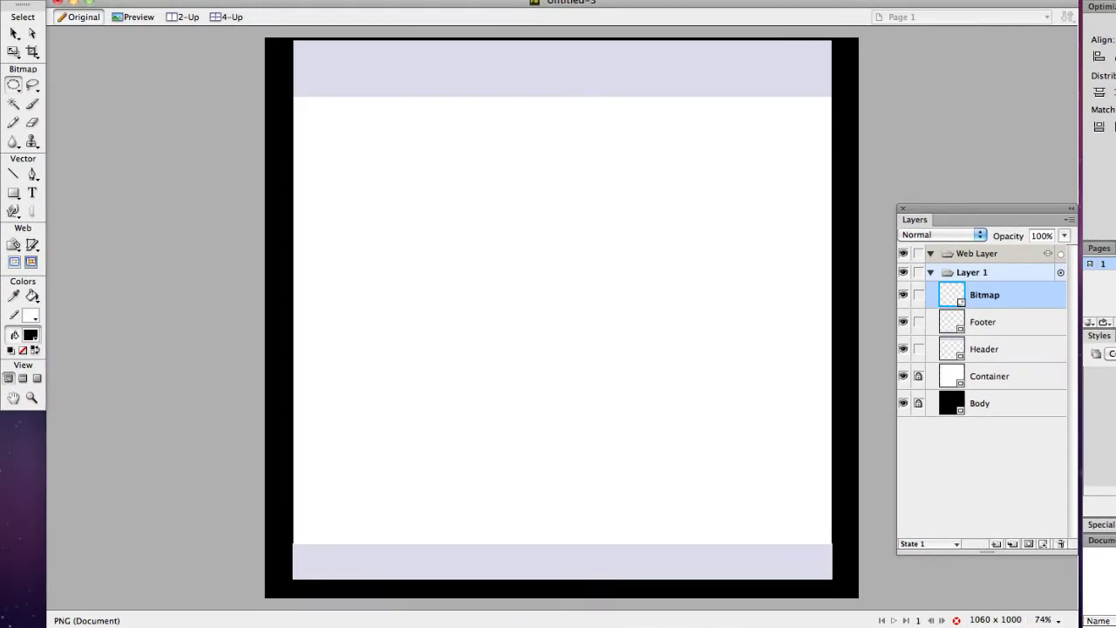
pyautogui.click(31, 192)
pyautogui.click(330, 58)
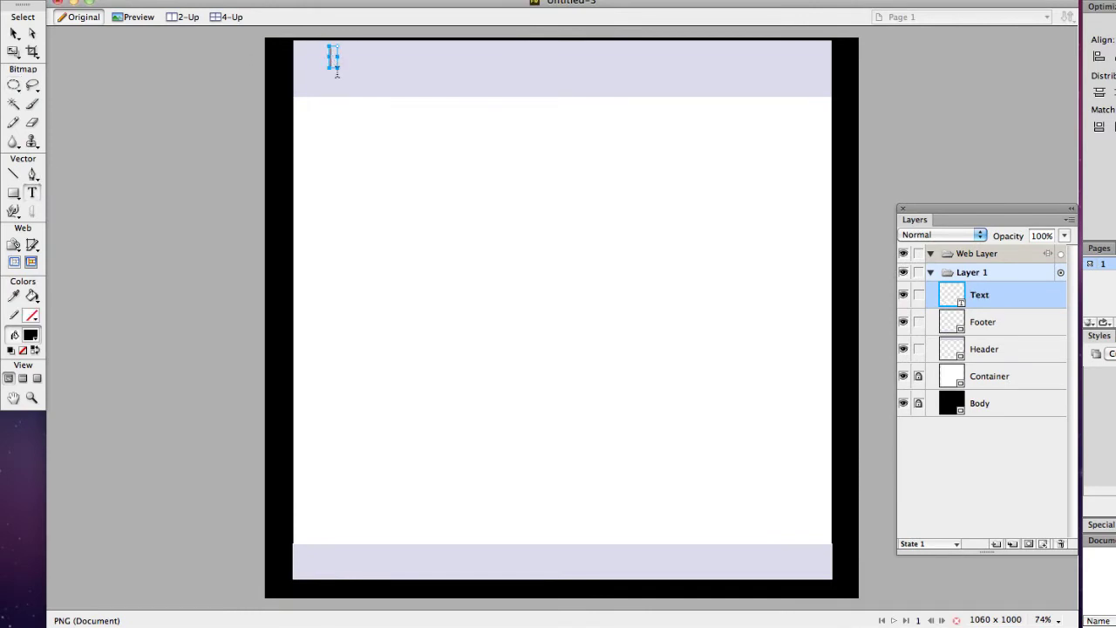
pyautogui.write('merihelp.net')
pyautogui.click(14, 33)
pyautogui.moveTo(299, 57); pyautogui.dragTo(471, 102)
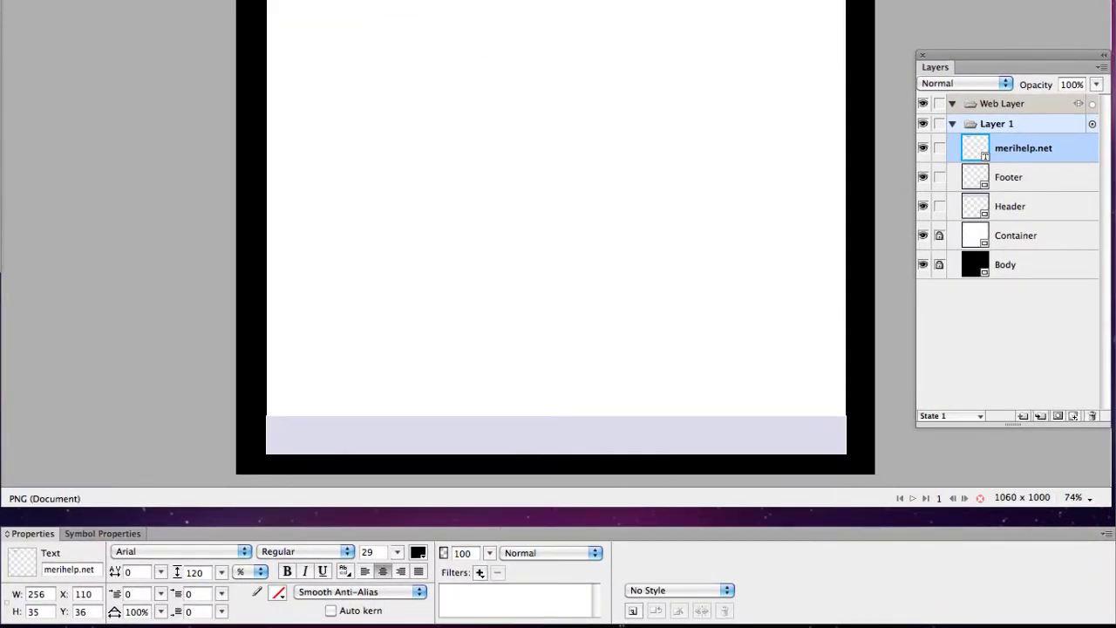
pyautogui.moveTo(397, 552); pyautogui.dragTo(397, 538)
pyautogui.click(444, 176)
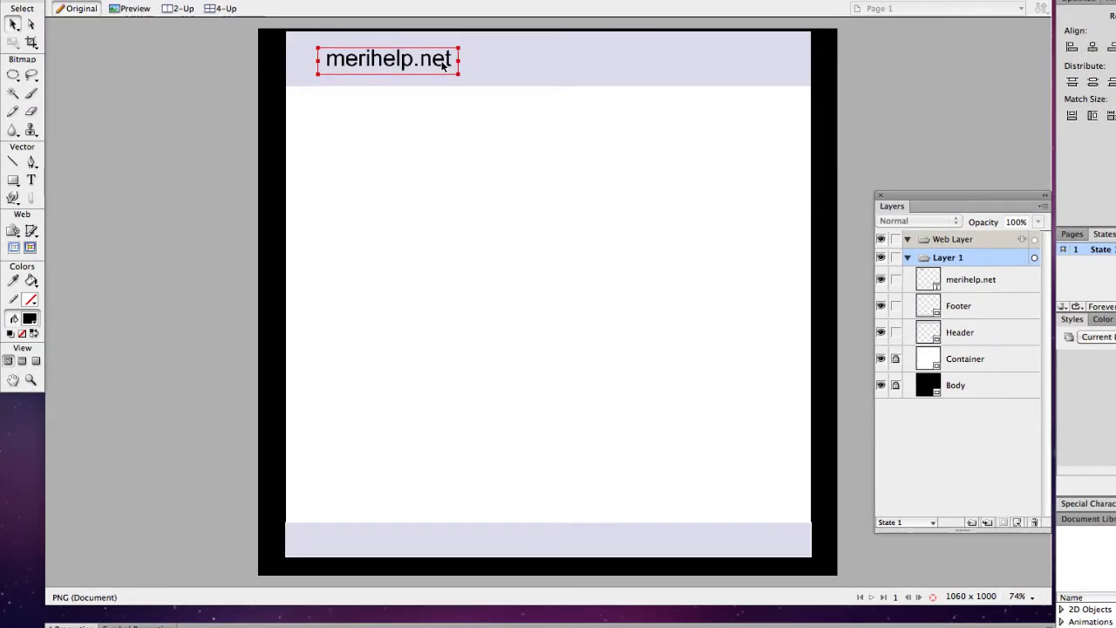
pyautogui.moveTo(443, 66); pyautogui.dragTo(426, 56)
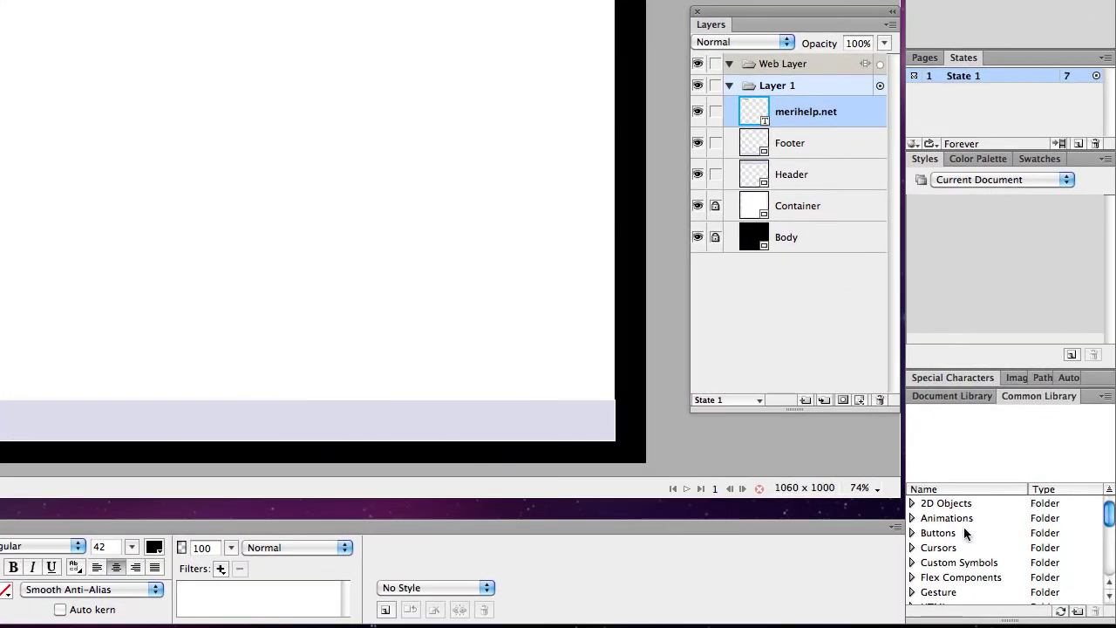
# Step: Scroll the Common Library panel to locate the Buttons folder
pyautogui.scroll(-10, 1070, 607)
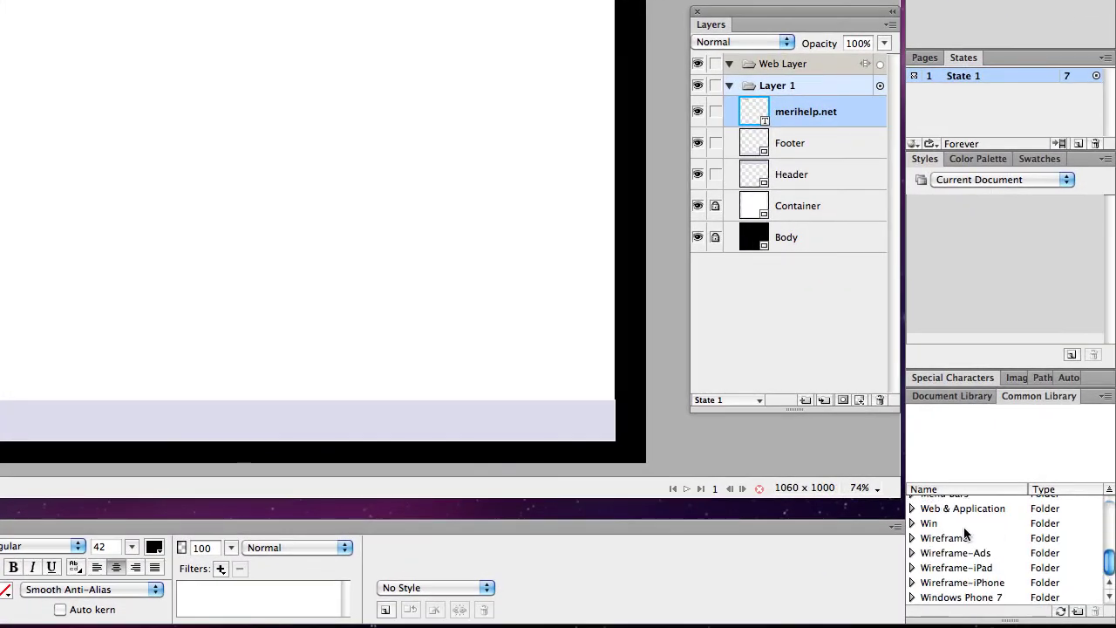
pyautogui.scroll(2, 969, 566)
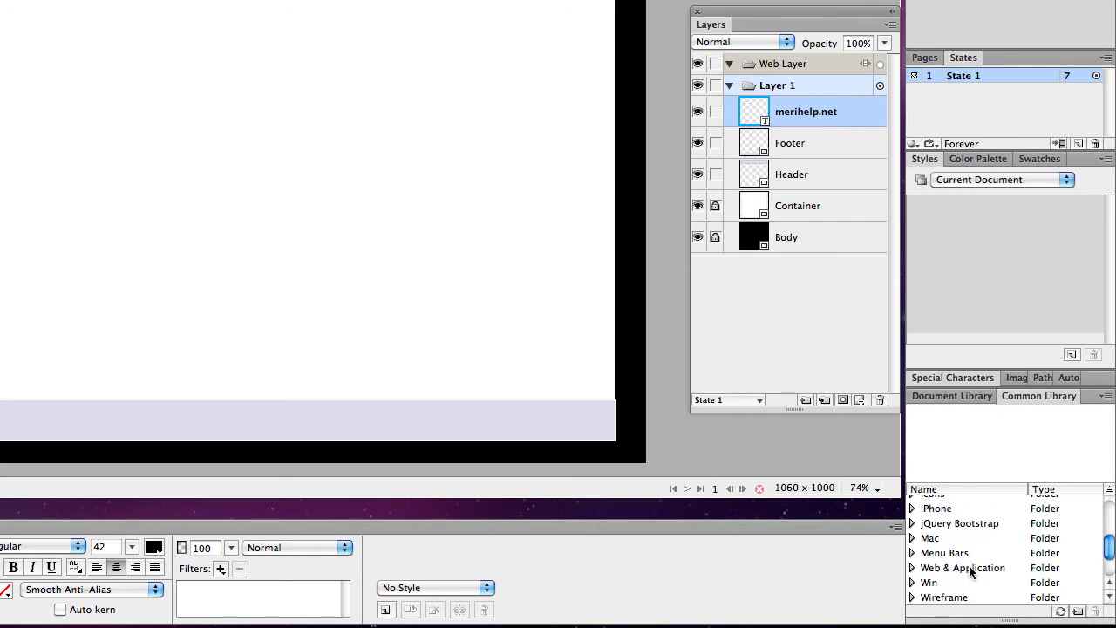
pyautogui.scroll(4, 969, 565)
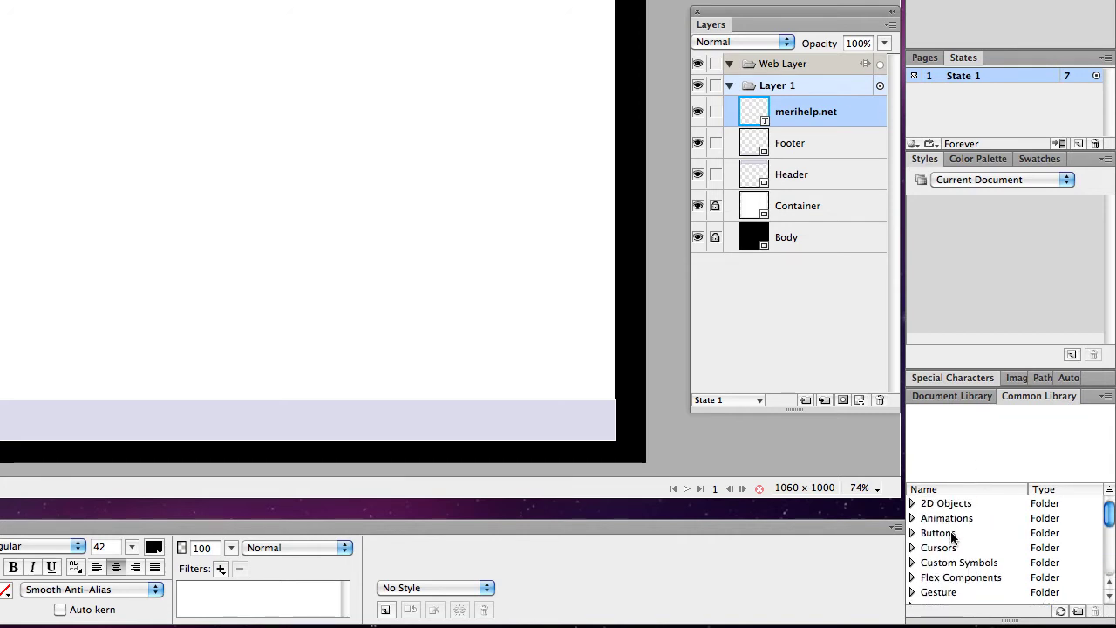
pyautogui.scroll(-3, 937, 545)
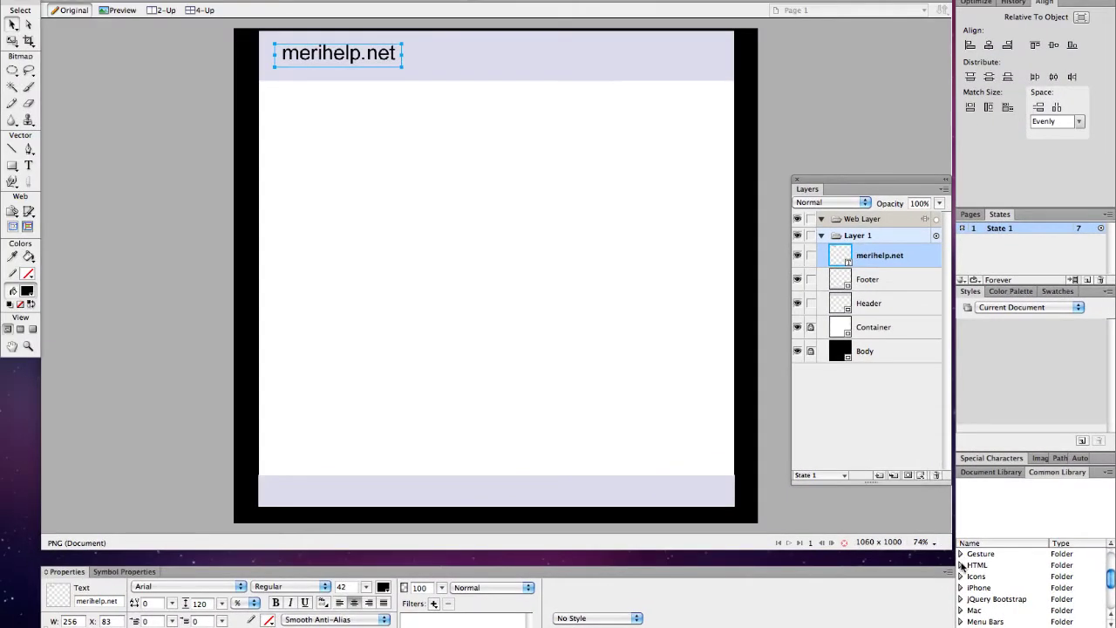
pyautogui.scroll(2, 967, 563)
# Step: Drag Bevel Button-Grey from the library onto the header and paste a second copy beside it
pyautogui.click(962, 568)
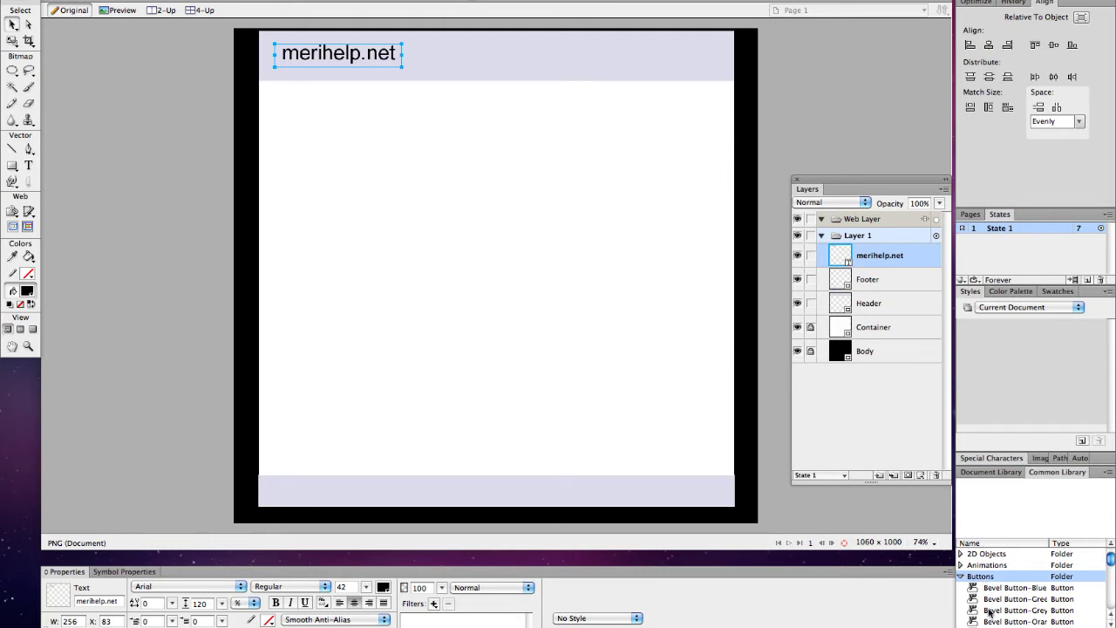
pyautogui.click(990, 610)
pyautogui.moveTo(990, 612); pyautogui.dragTo(484, 73)
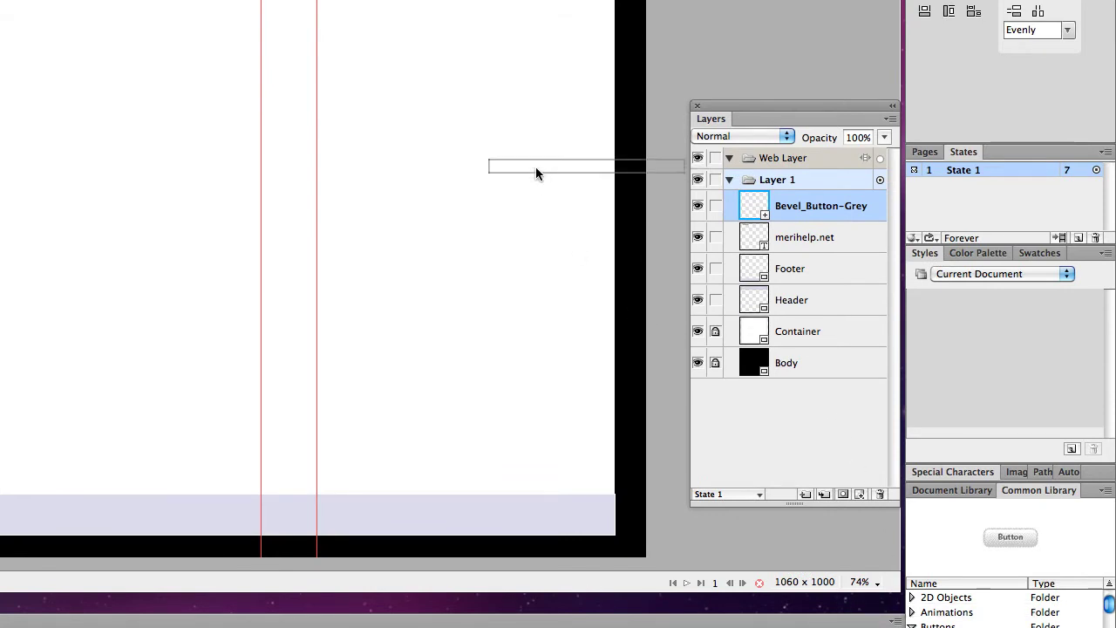
pyautogui.hotkey('ctrl', 'v')
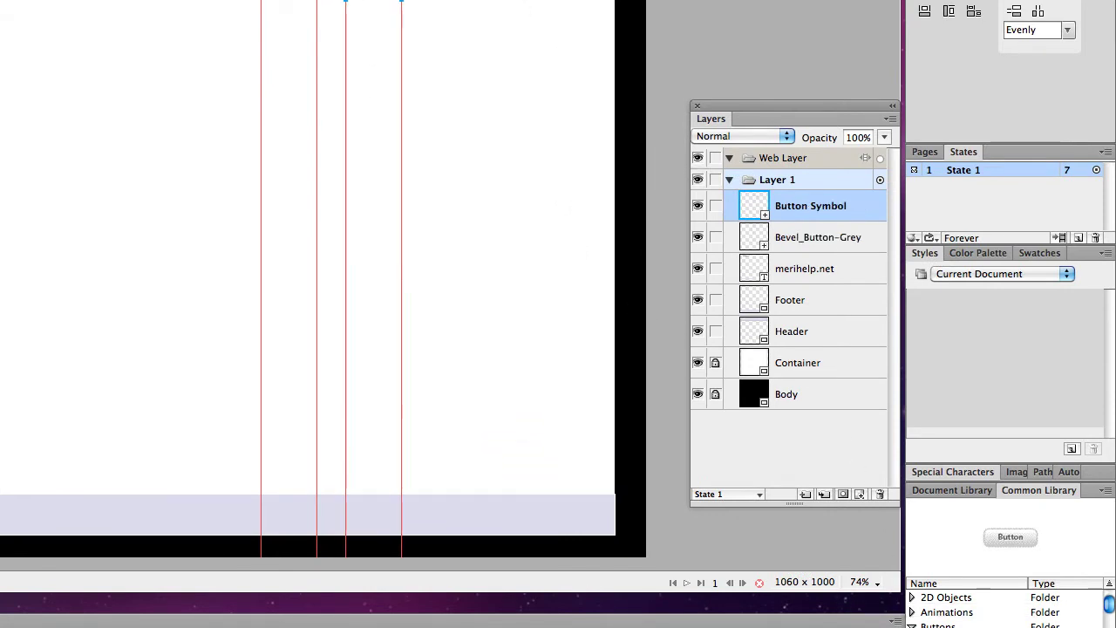
pyautogui.moveTo(349, 0); pyautogui.dragTo(325, 0)
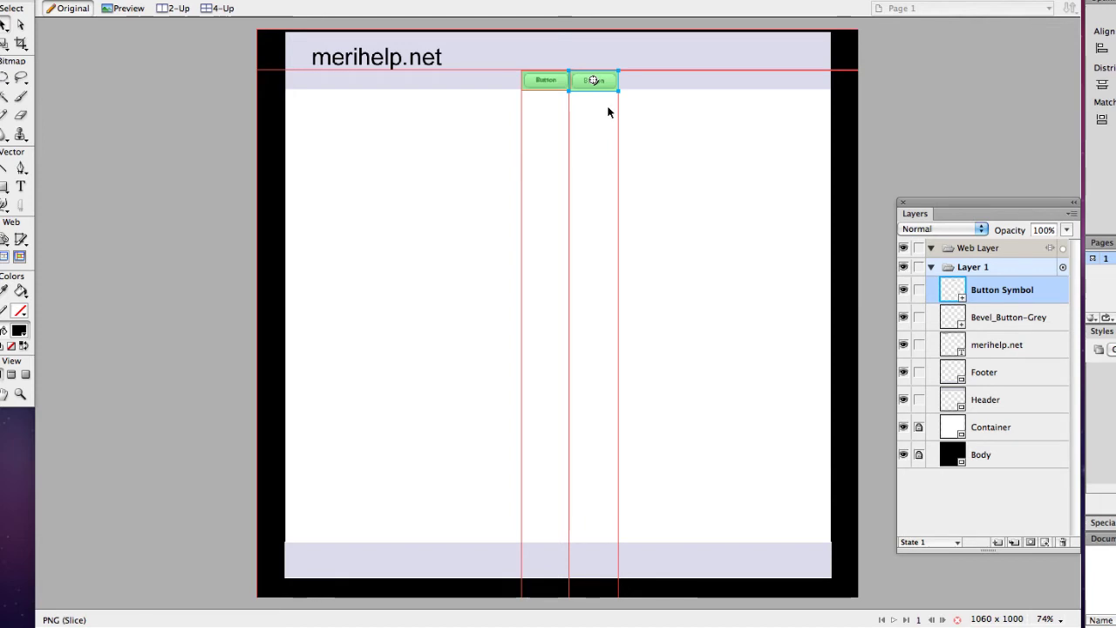
# Step: Paste third and fourth button copies and nudge them into an evenly spaced row
pyautogui.press('super+v')
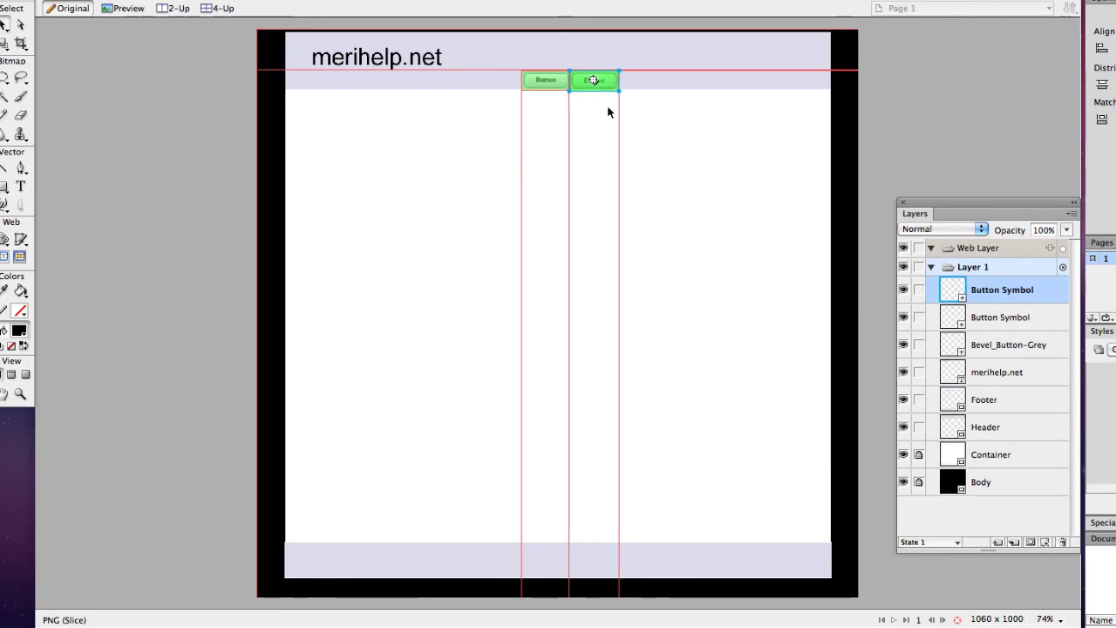
pyautogui.moveTo(621, 88); pyautogui.dragTo(664, 84)
pyautogui.press('Left')
pyautogui.press('Left')
pyautogui.press('Left')
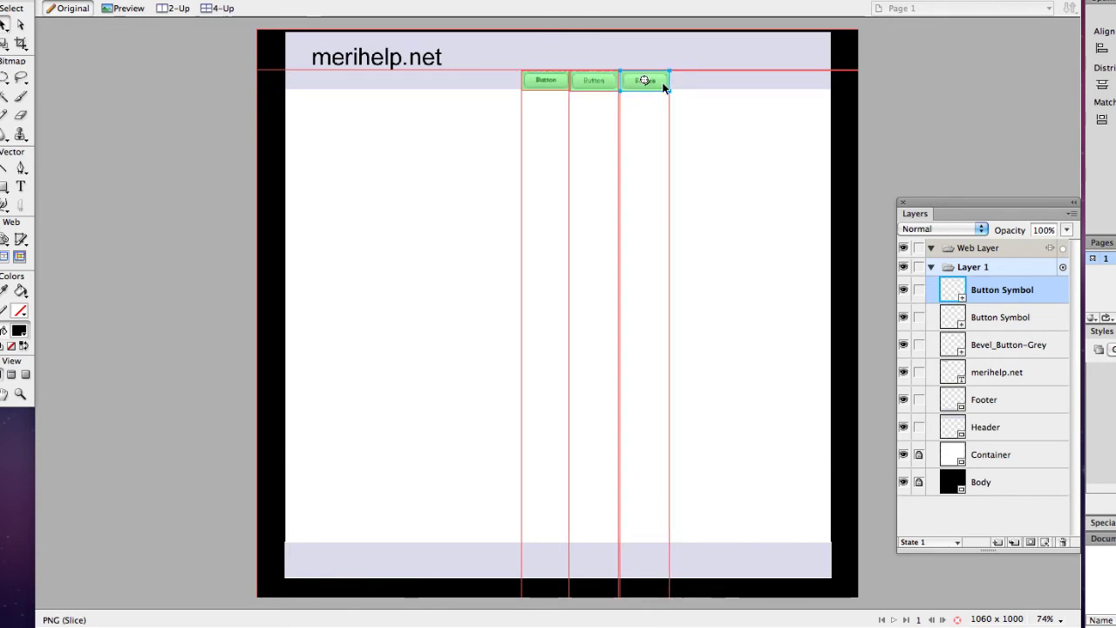
pyautogui.press('Left')
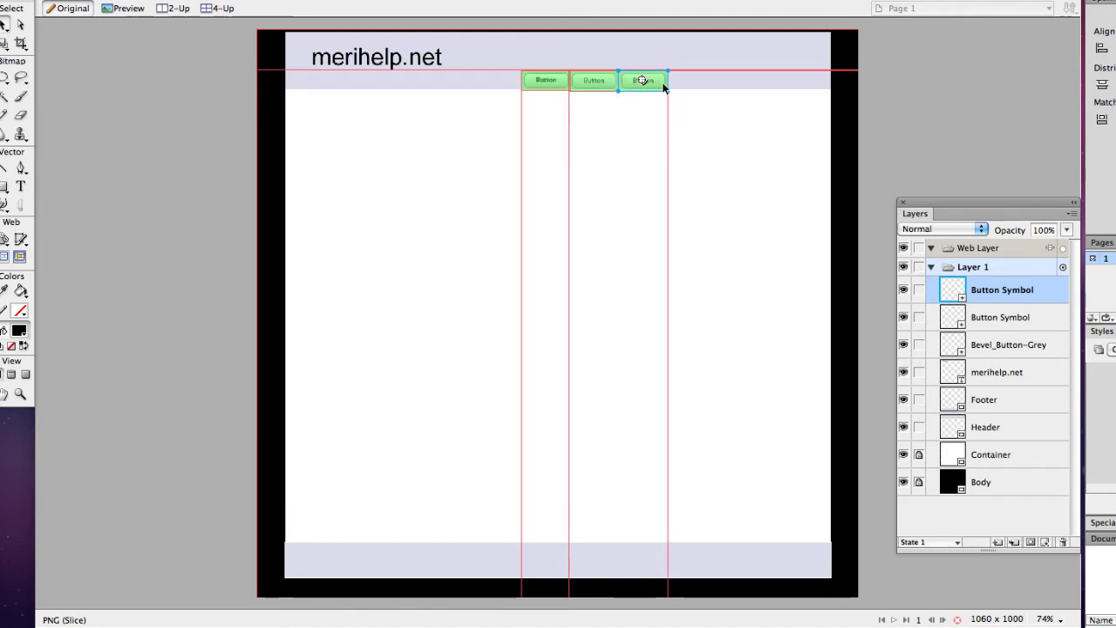
pyautogui.press('Right')
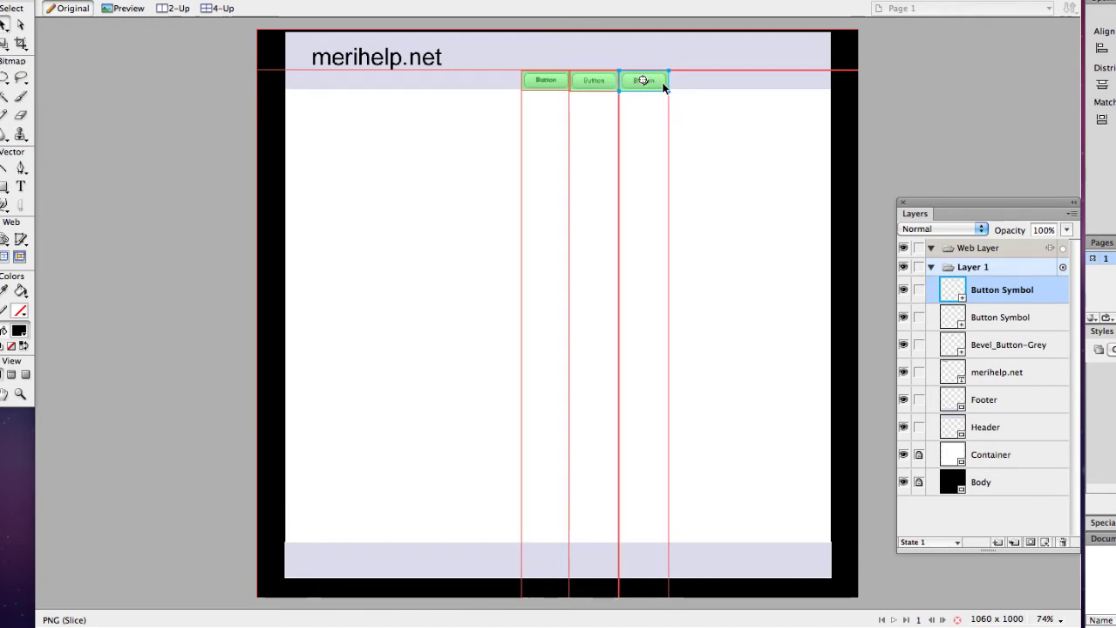
pyautogui.press('super+v')
pyautogui.moveTo(661, 82); pyautogui.dragTo(713, 78)
pyautogui.press('Right')
pyautogui.press('Right')
pyautogui.press('Right')
pyautogui.press('Right')
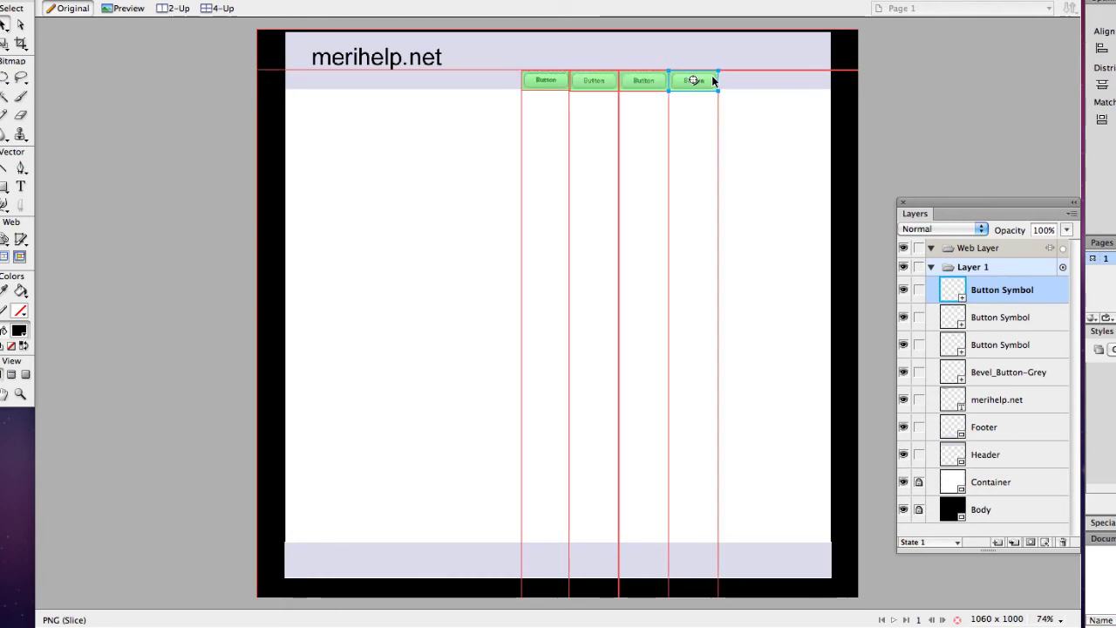
# Step: Alt-drag the fourth button rightward to duplicate it as a fifth, then deselect
pyautogui.click(633, 84)
pyautogui.rightClick(642, 83)
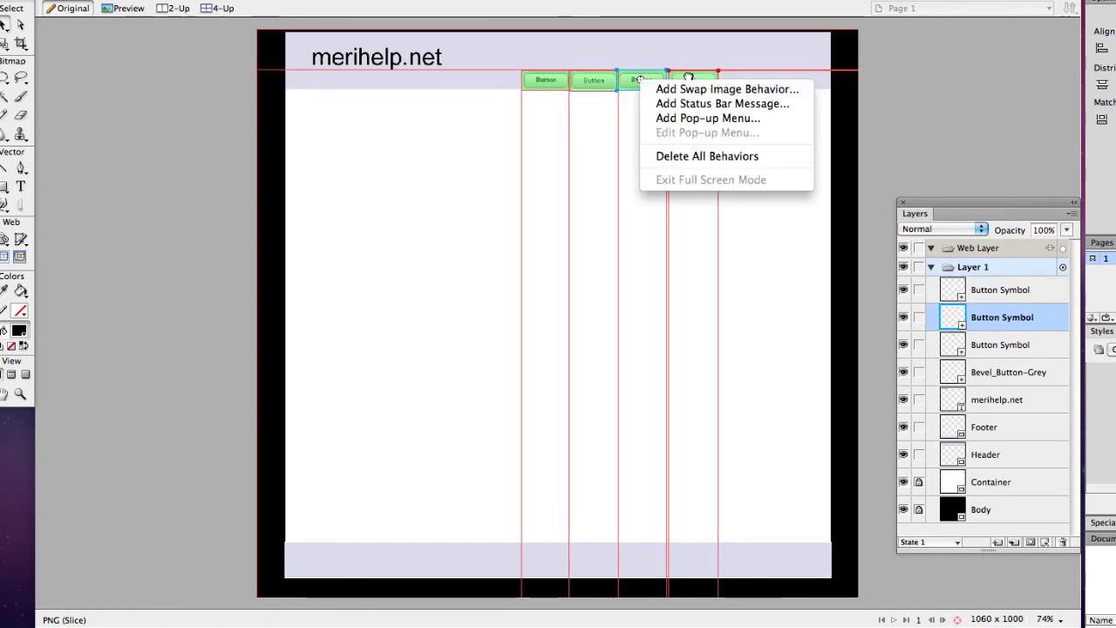
pyautogui.click(639, 80)
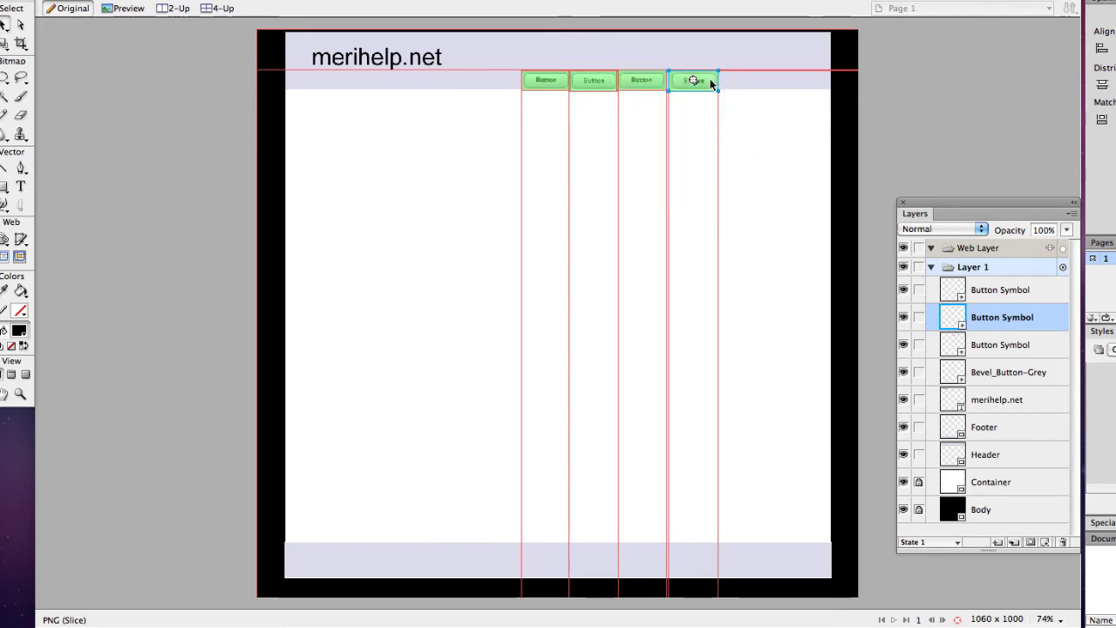
pyautogui.click(711, 82)
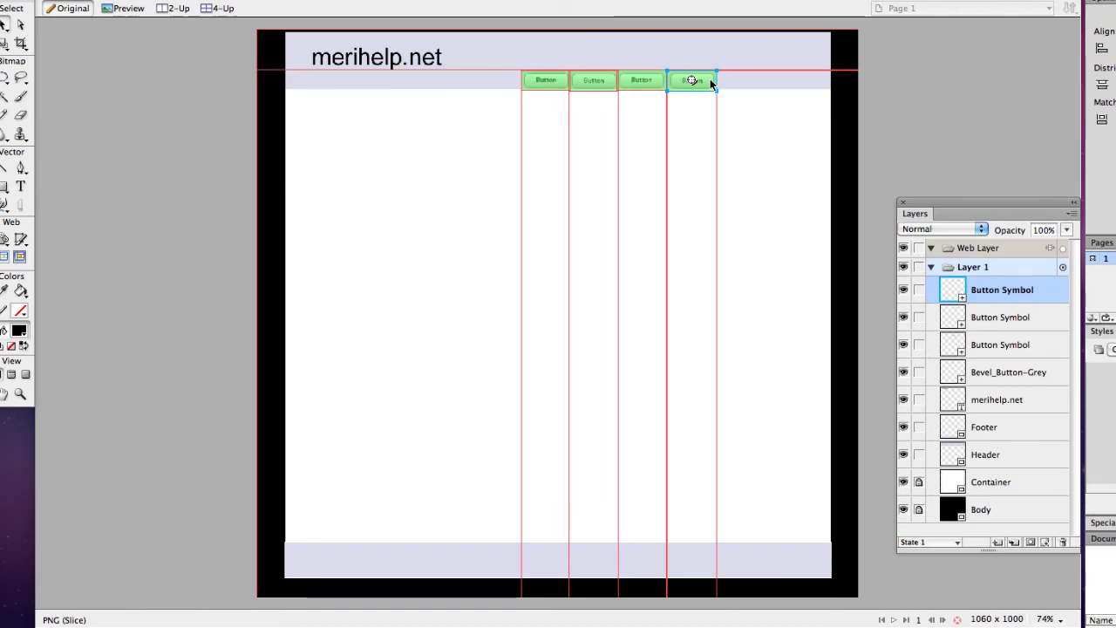
pyautogui.moveTo(711, 83); pyautogui.dragTo(757, 83)
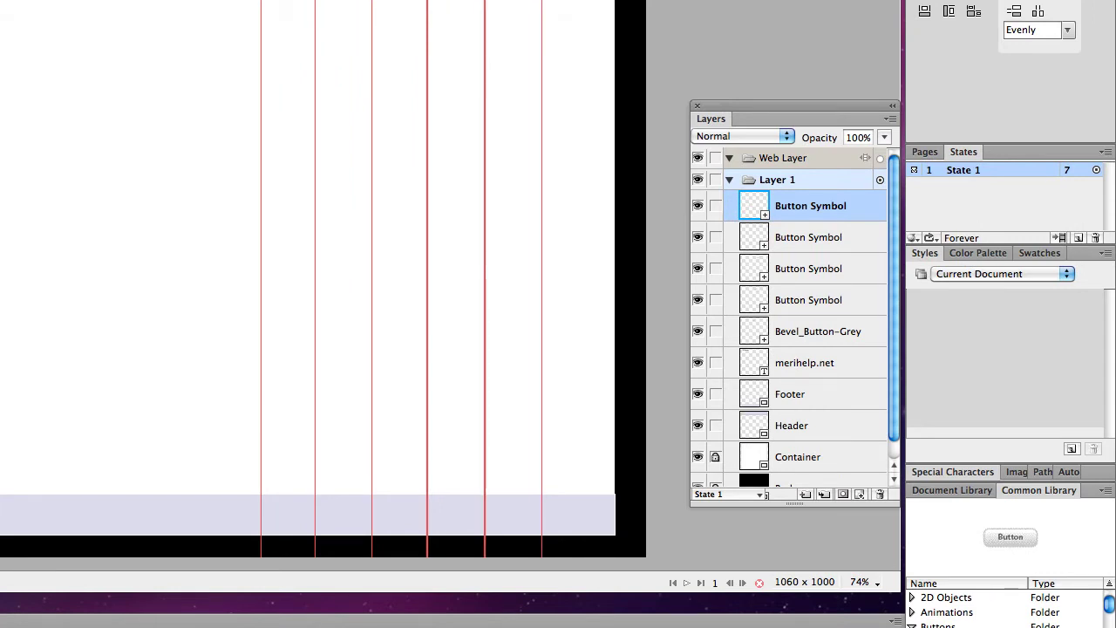
pyautogui.click(810, 237)
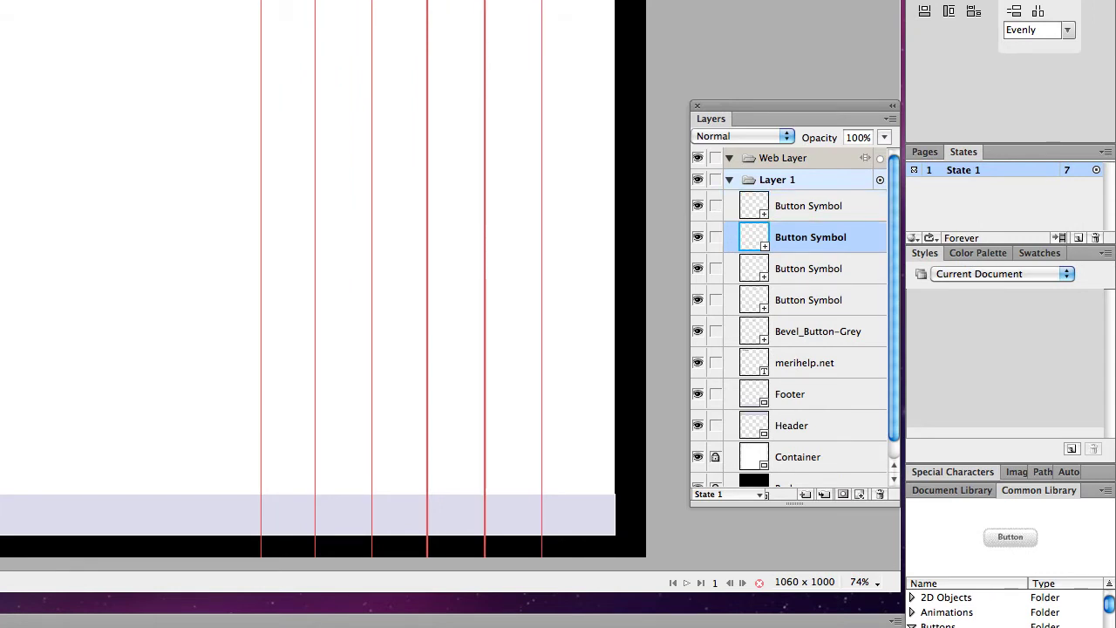
pyautogui.click(148, 76)
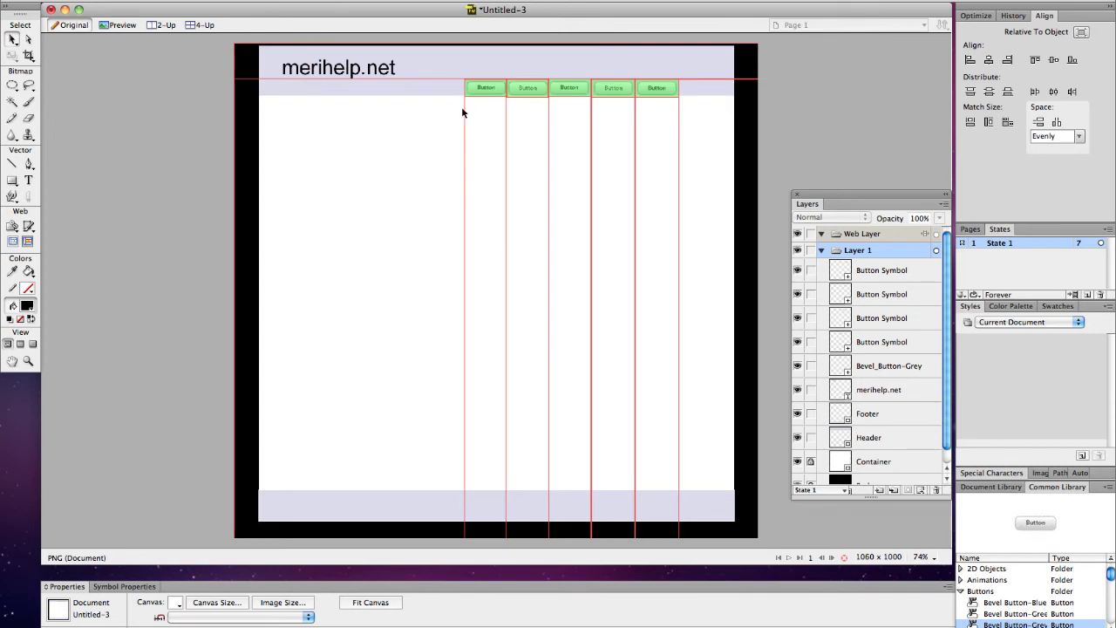
# Step: Select the five buttons and header, test the align options, and keep only bottom-edge alignment
pyautogui.moveTo(462, 108); pyautogui.dragTo(693, 71)
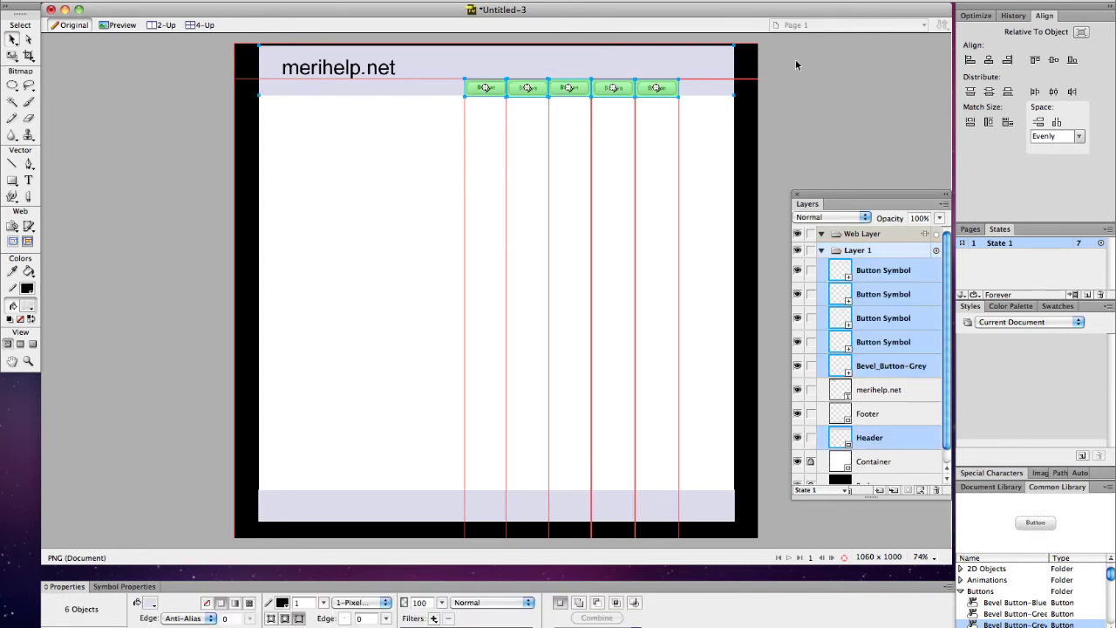
pyautogui.click(1055, 59)
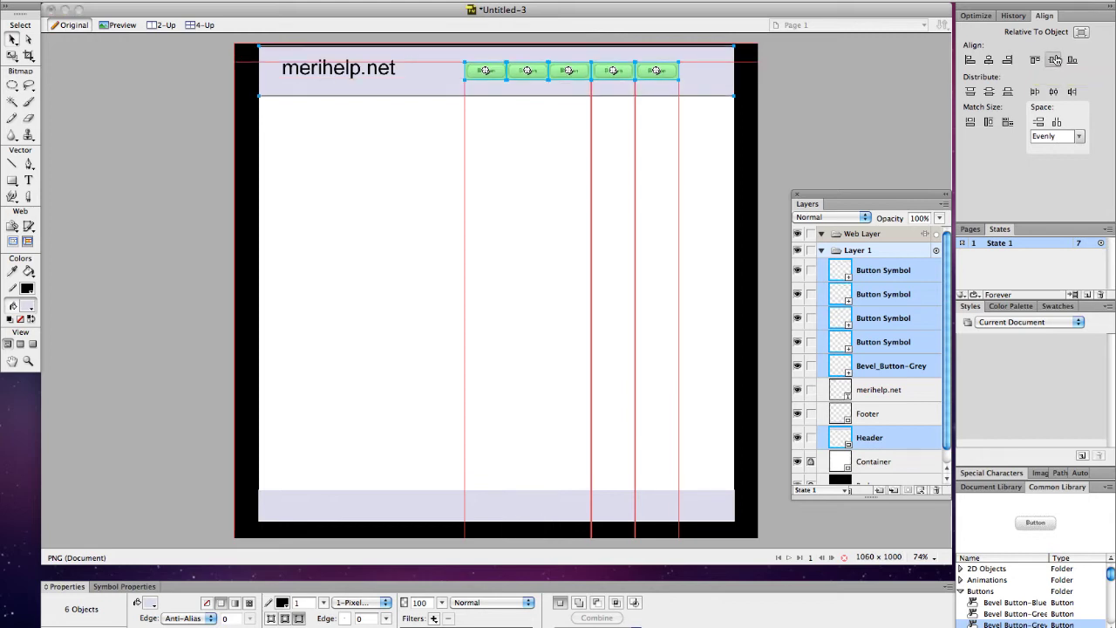
pyautogui.press('super+z')
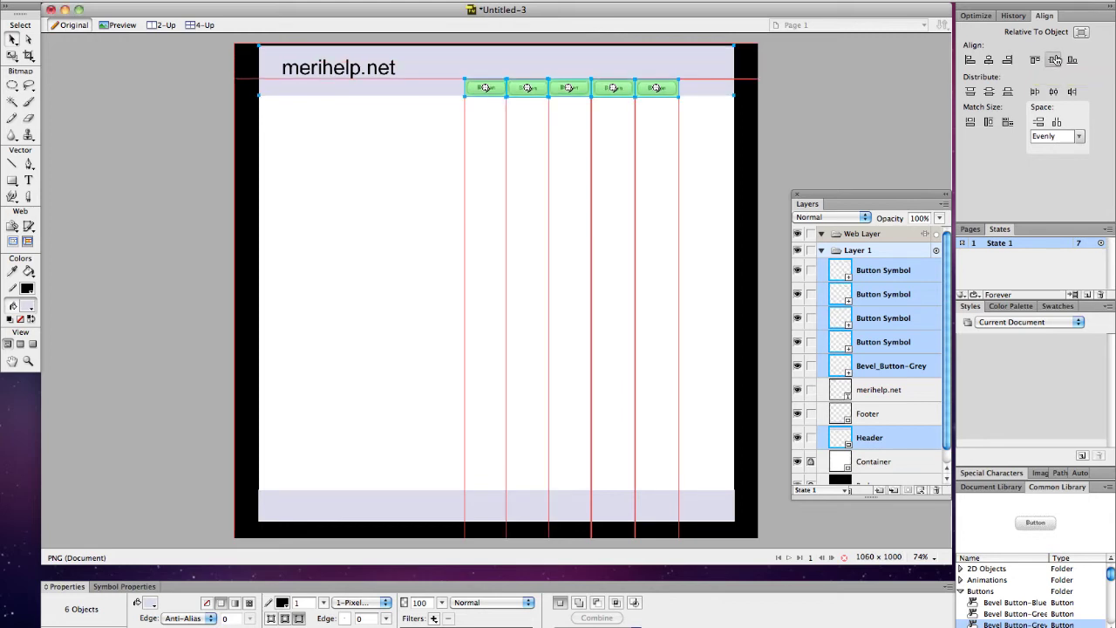
pyautogui.click(1037, 60)
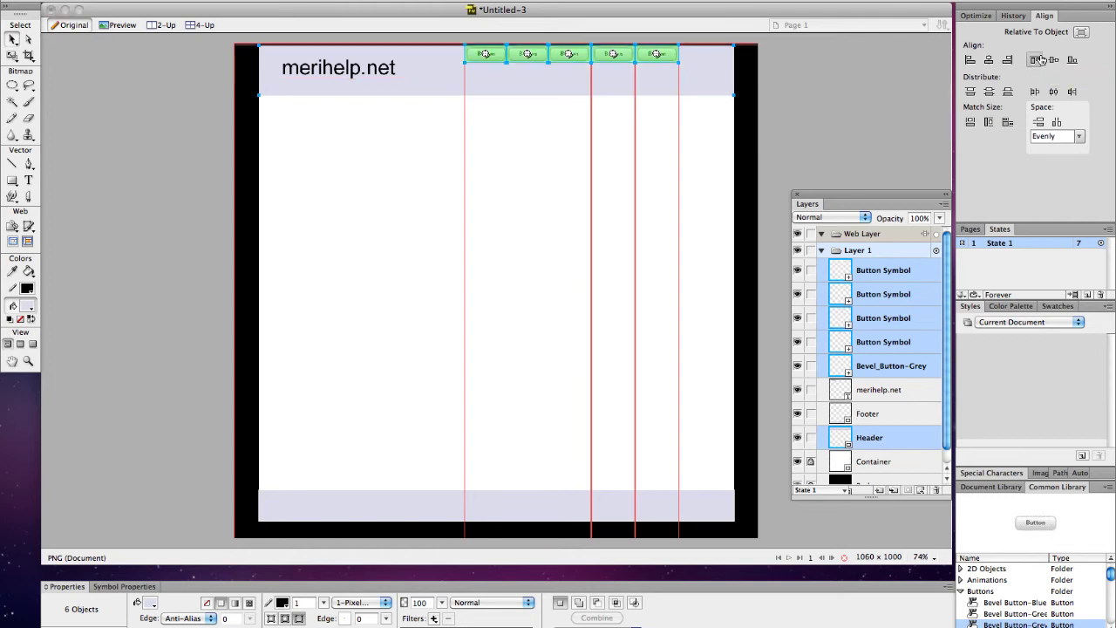
pyautogui.press('super+z')
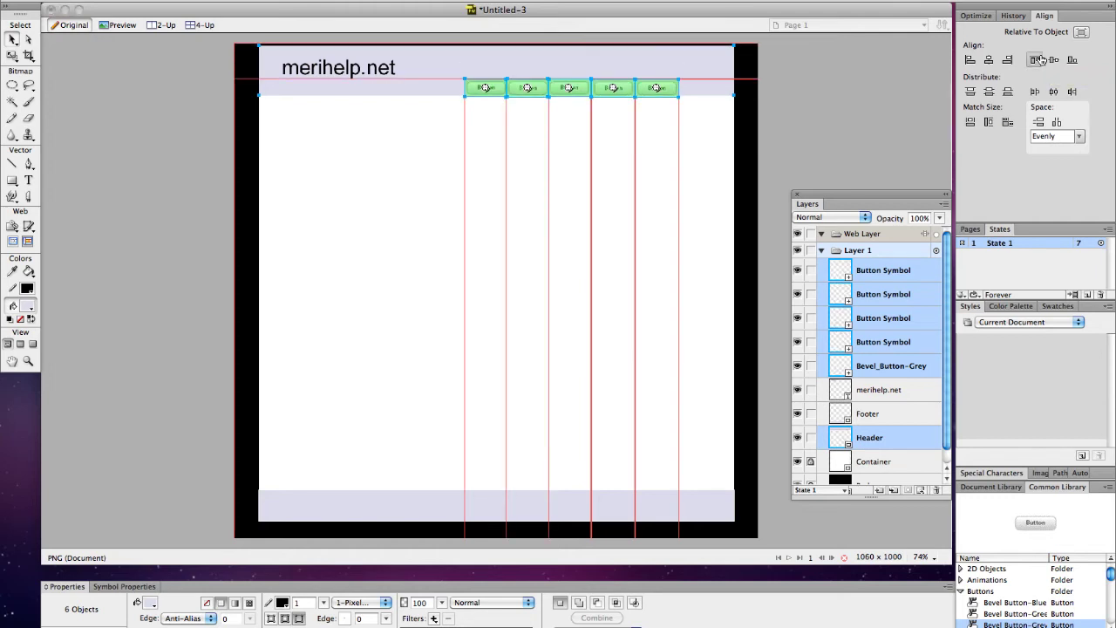
pyautogui.click(1073, 61)
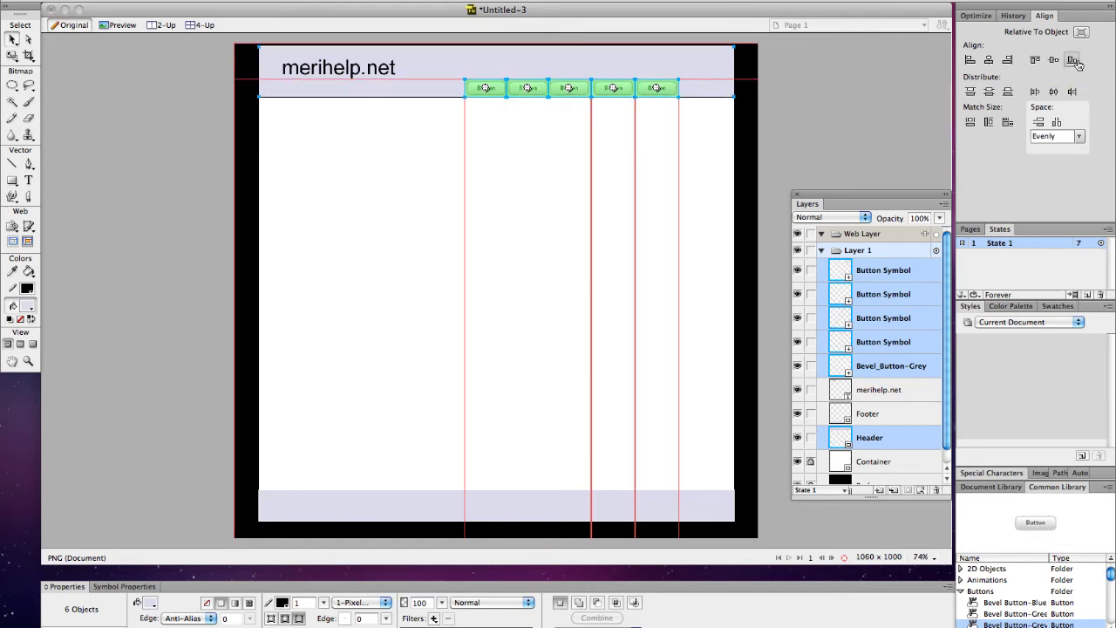
pyautogui.click(987, 61)
pyautogui.press('super+z')
pyautogui.click(990, 90)
pyautogui.press('super+z')
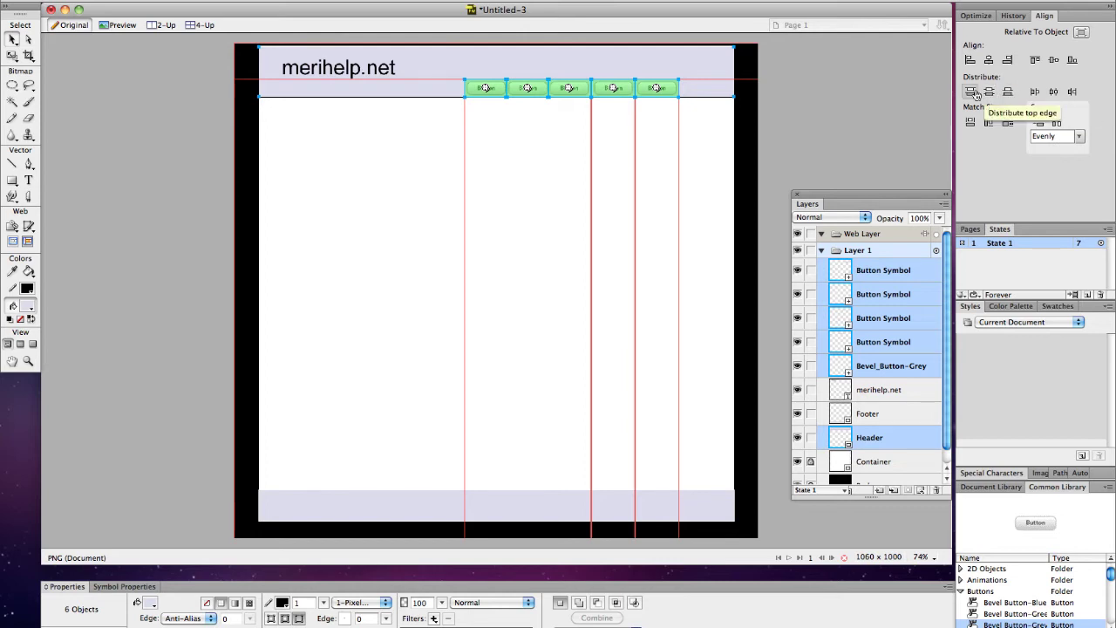
# Step: Make the buttons the same width and height and set their spacing to 0
pyautogui.click(1005, 124)
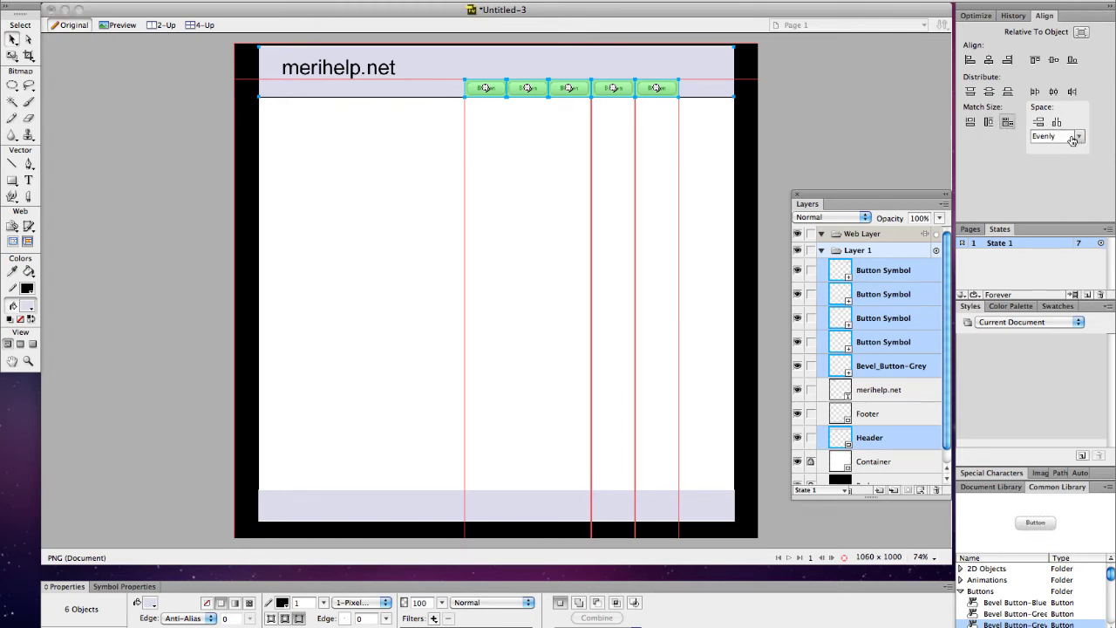
pyautogui.click(1078, 140)
pyautogui.write('0')
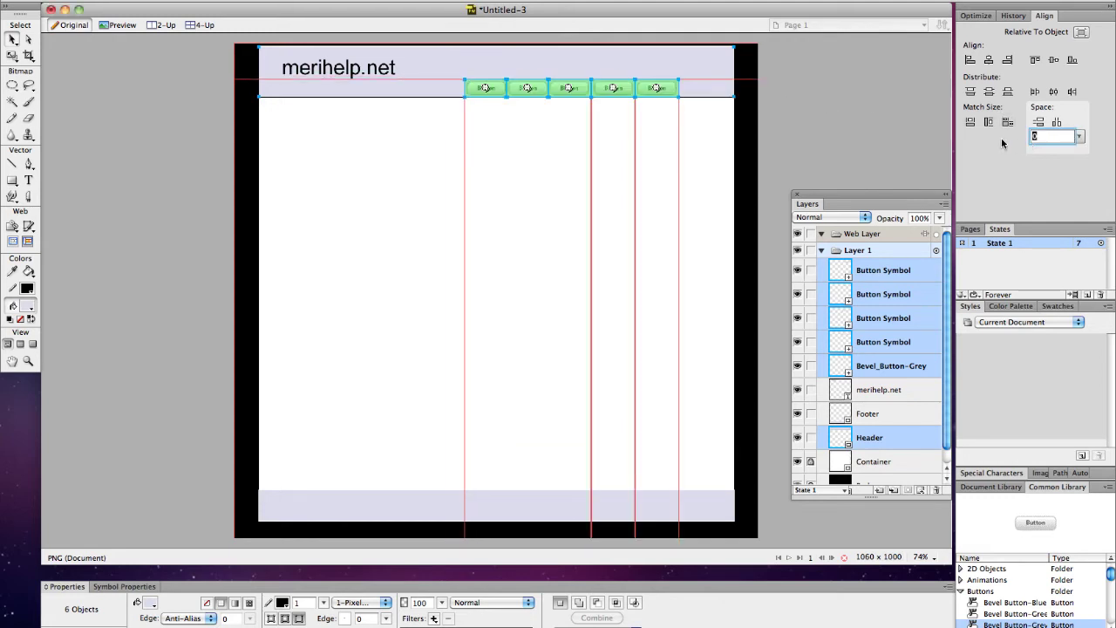
# Step: Nudge the fifth and fourth navigation buttons slightly to the right
pyautogui.click(571, 143)
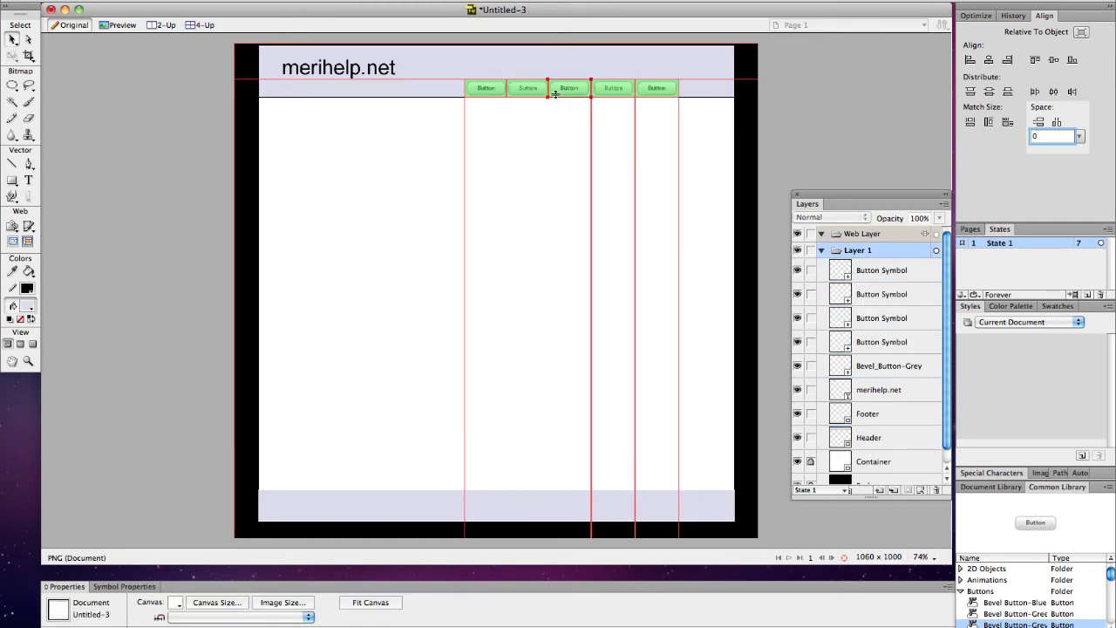
pyautogui.click(649, 94)
pyautogui.click(649, 96)
pyautogui.press('Right')
pyautogui.press('Right')
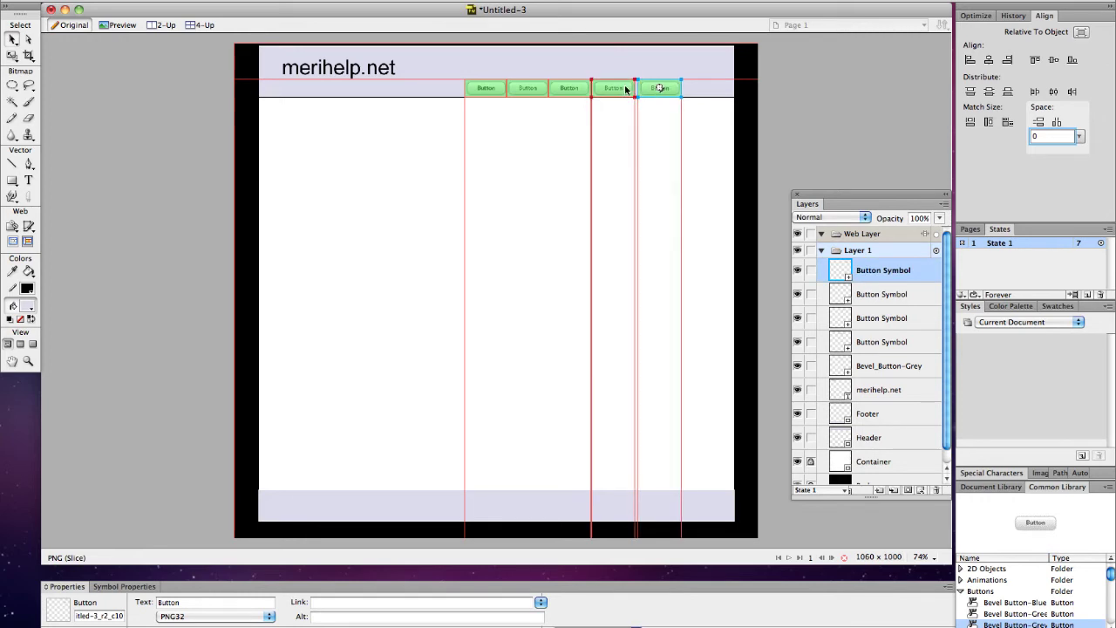
pyautogui.click(622, 90)
pyautogui.press('Right')
pyautogui.press('Right')
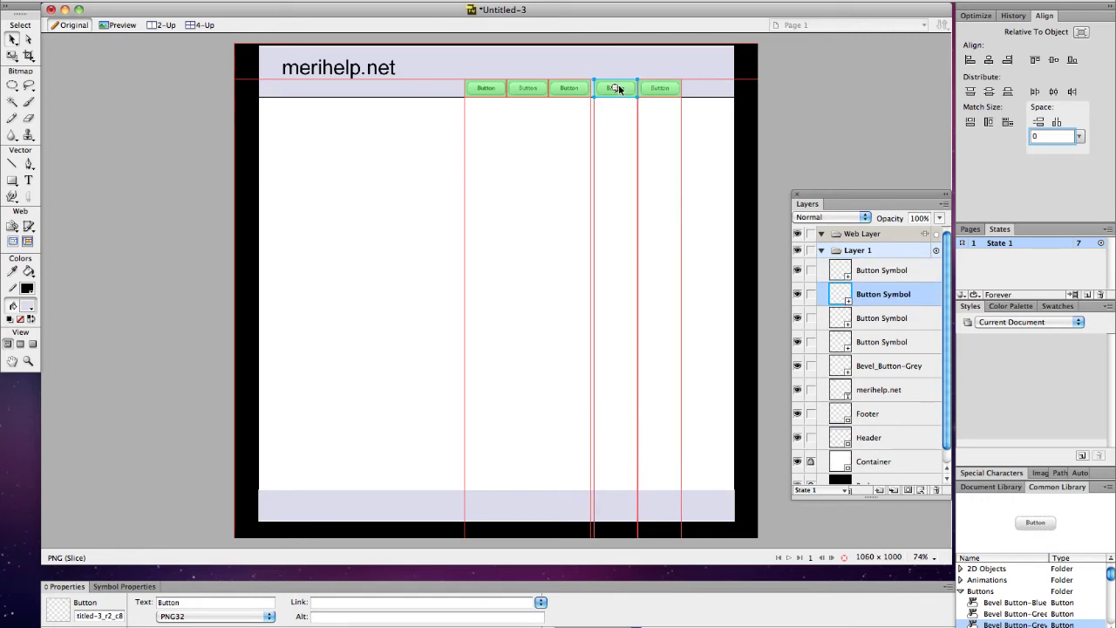
# Step: Nudge the third and second buttons right, zoom to 100% and move the Properties panel up
pyautogui.click(569, 88)
pyautogui.press('Right')
pyautogui.press('Right')
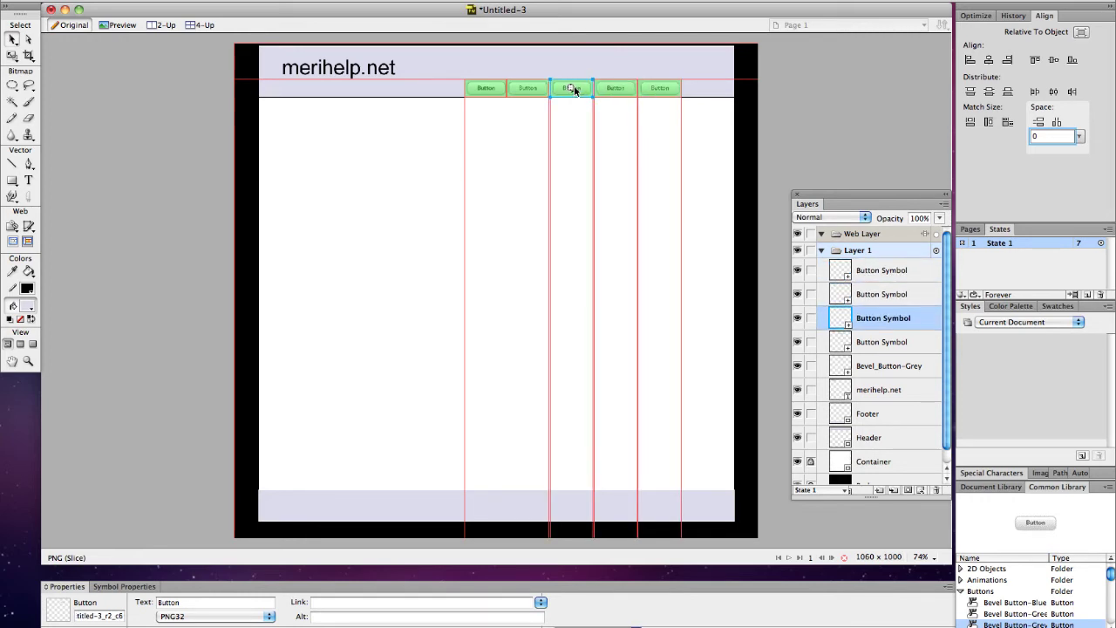
pyautogui.click(529, 88)
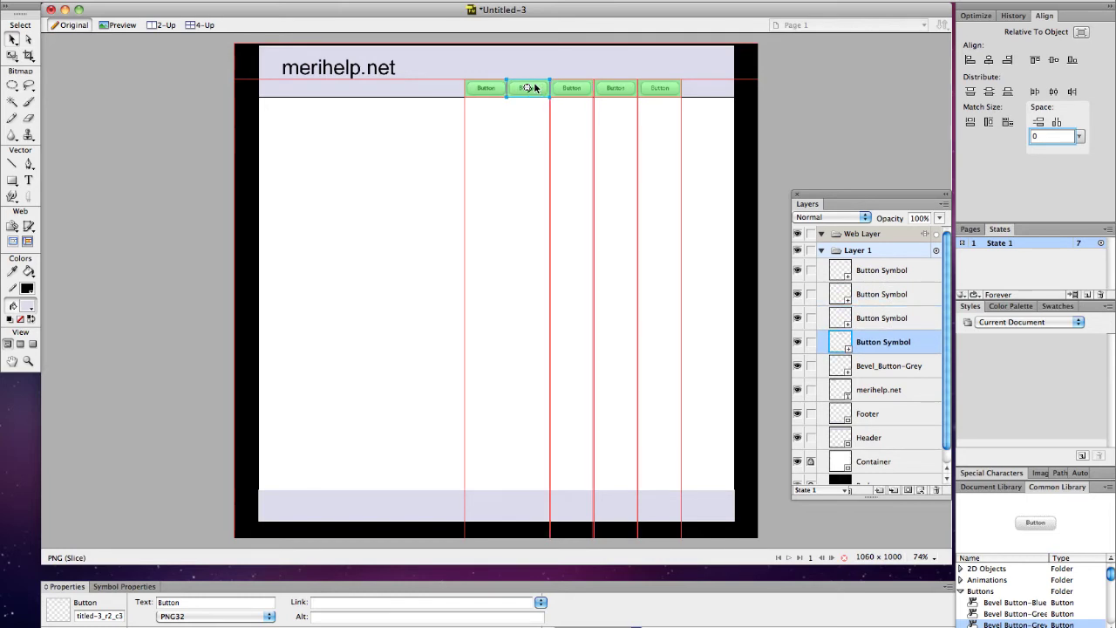
pyautogui.press('Right')
pyautogui.press('Right')
pyautogui.click(532, 142)
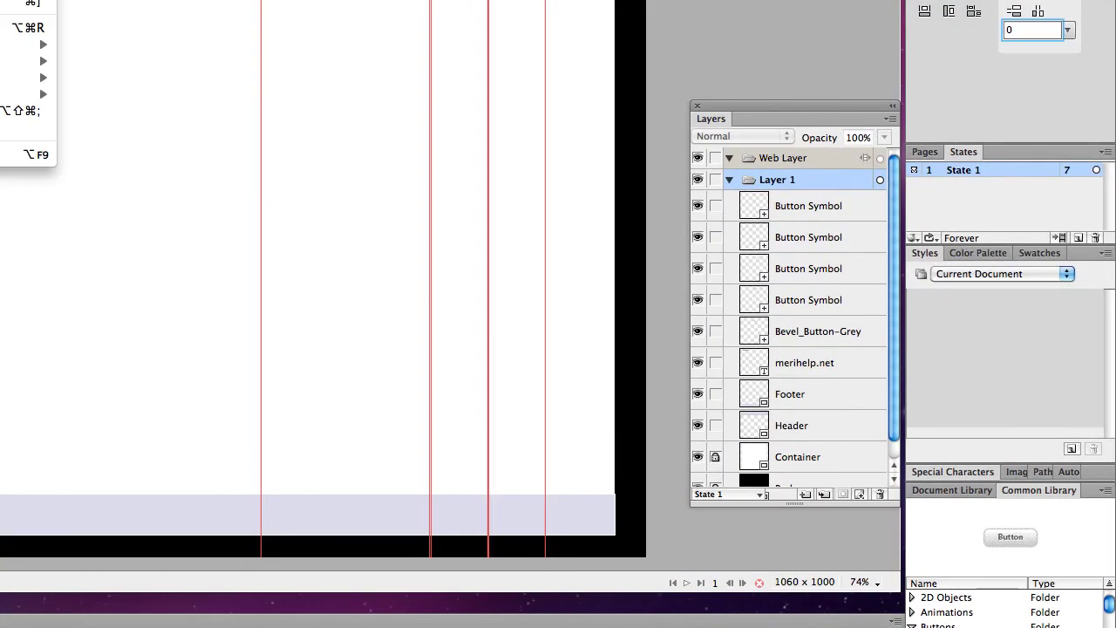
pyautogui.press('super+1')
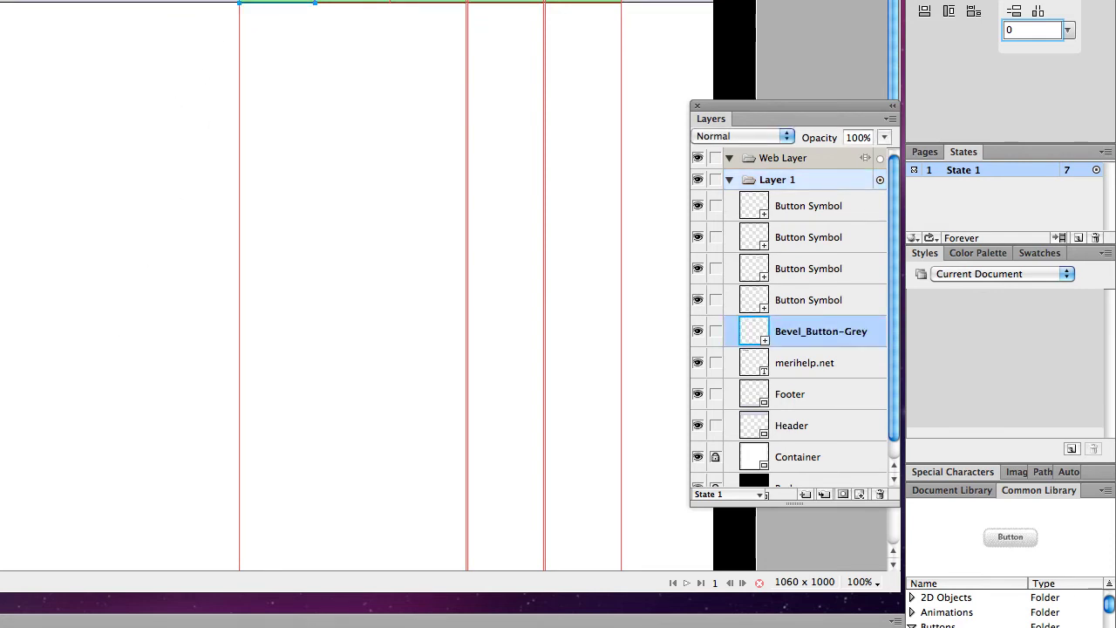
pyautogui.moveTo(94, 619); pyautogui.dragTo(266, 60)
# Step: Label the first two buttons 'JavaScript' and 'Web Scripting'
pyautogui.click(288, 20)
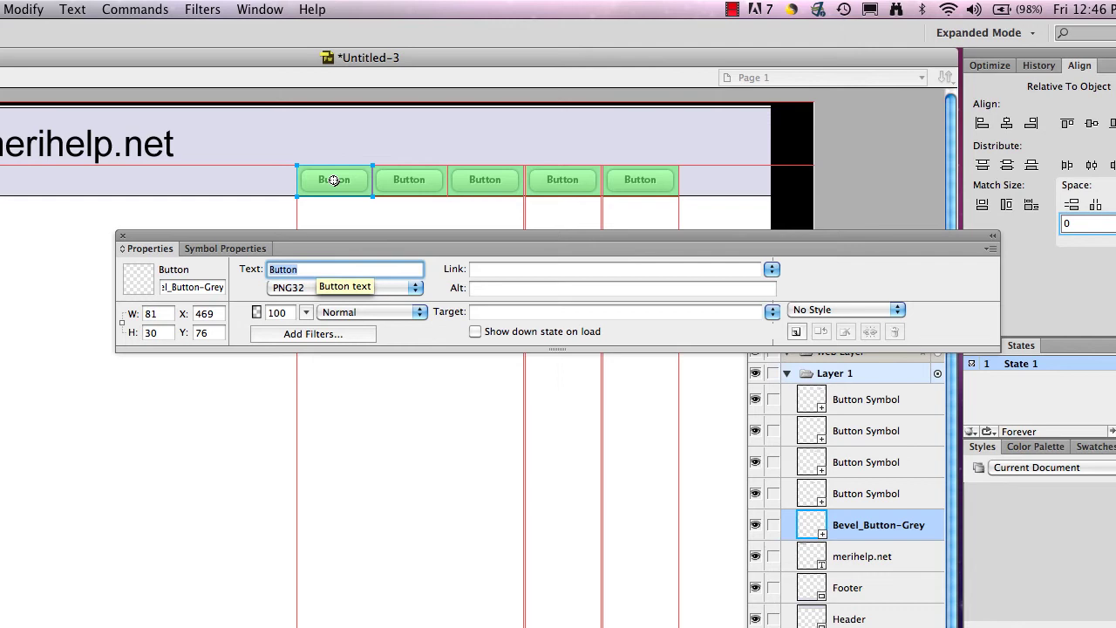
pyautogui.press('BackSpace')
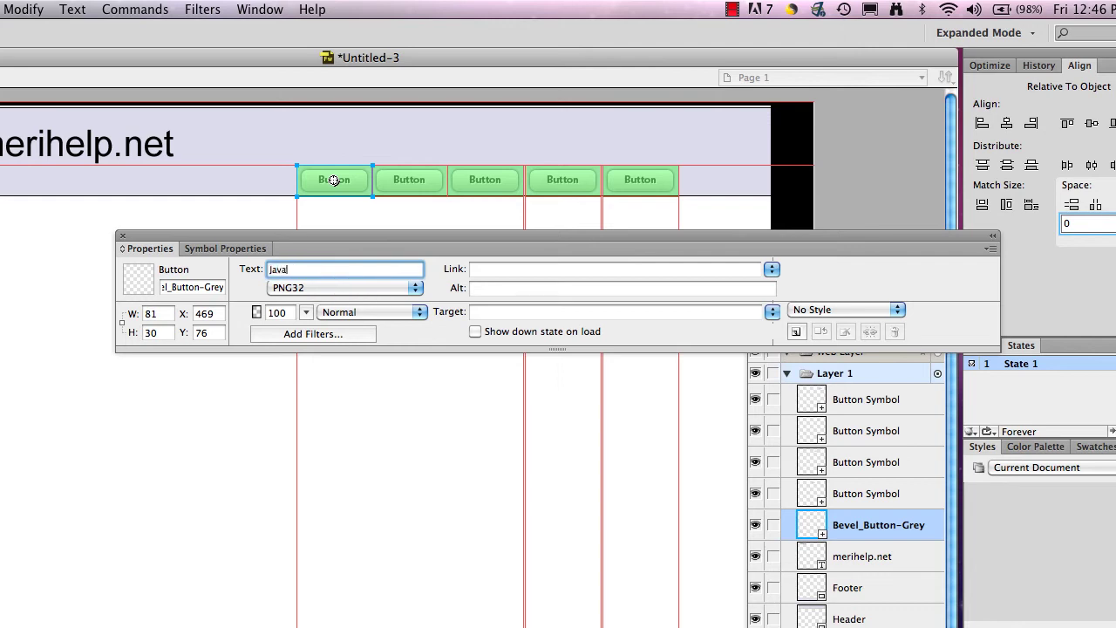
pyautogui.press('BackSpace')
pyautogui.press('BackSpace')
pyautogui.write('cript')
pyautogui.click(420, 181)
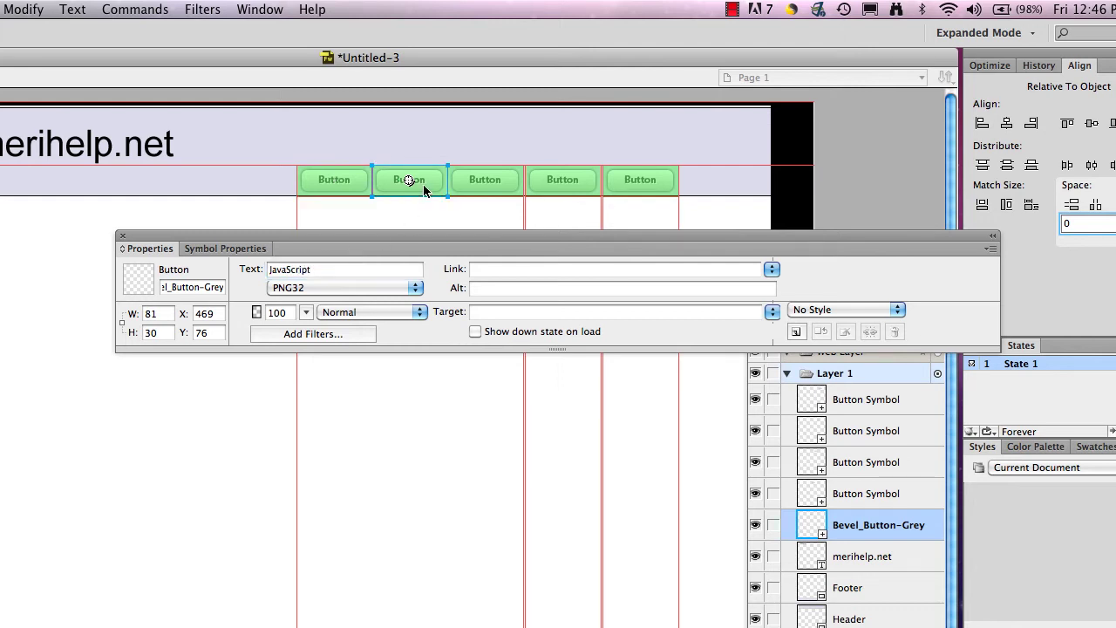
pyautogui.click(345, 270)
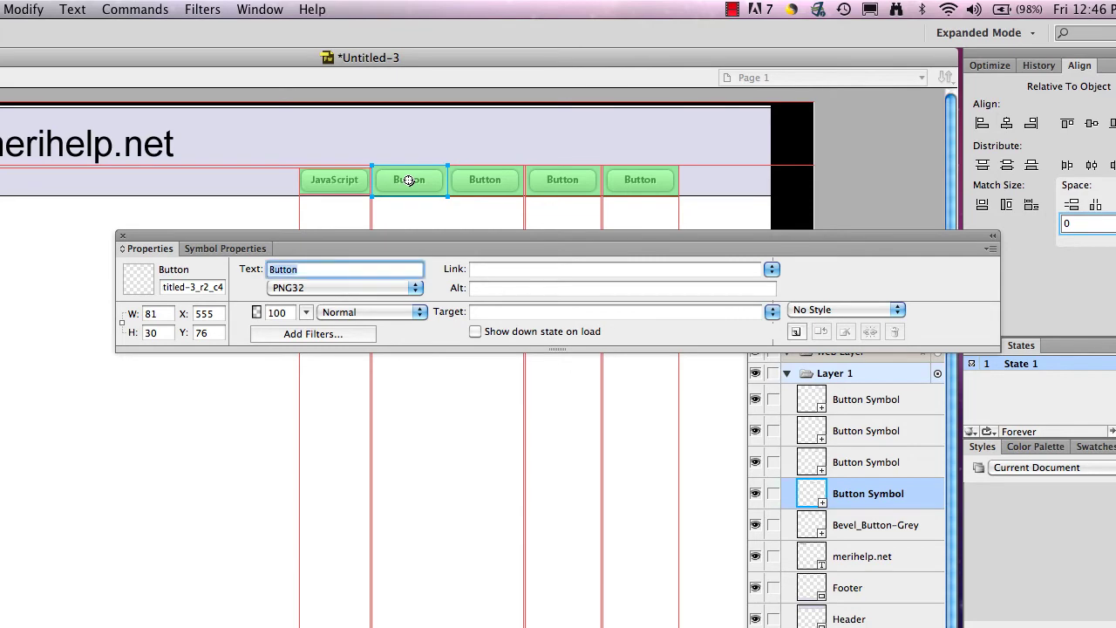
pyautogui.write('Web Scripting')
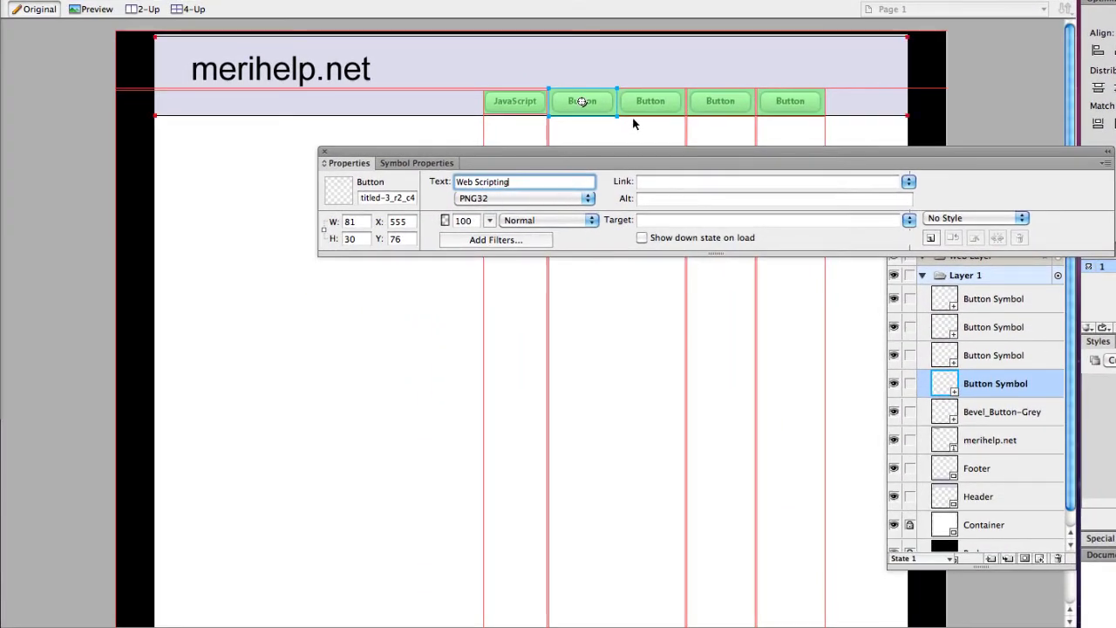
# Step: Label the remaining buttons 'Web Design', 'Logic' and 'Resources'
pyautogui.click(652, 103)
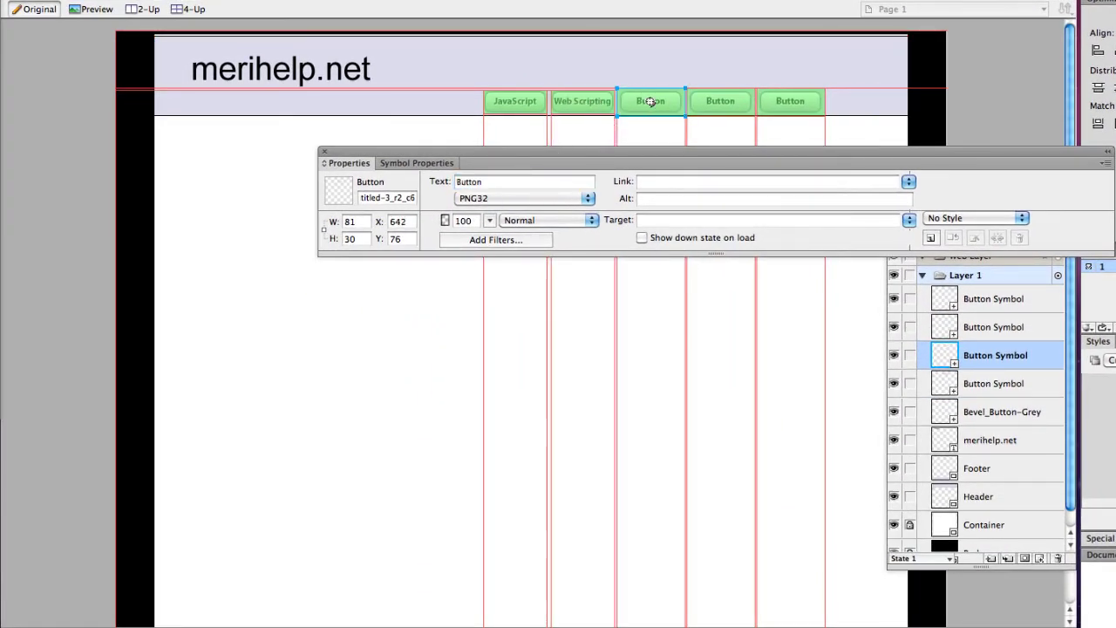
pyautogui.write('Web Design')
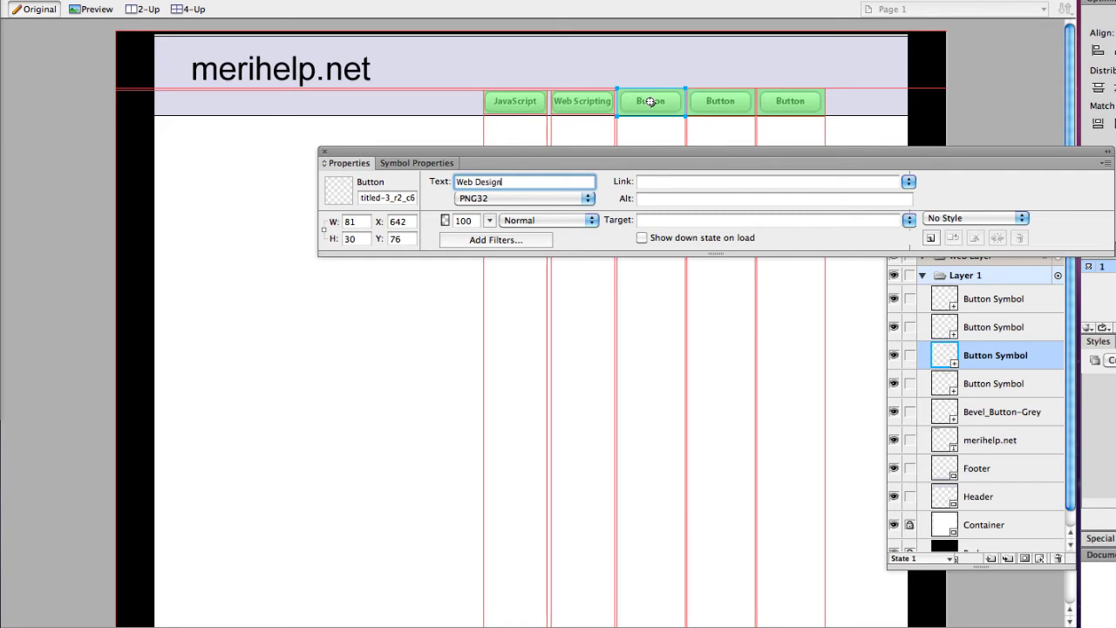
pyautogui.click(697, 101)
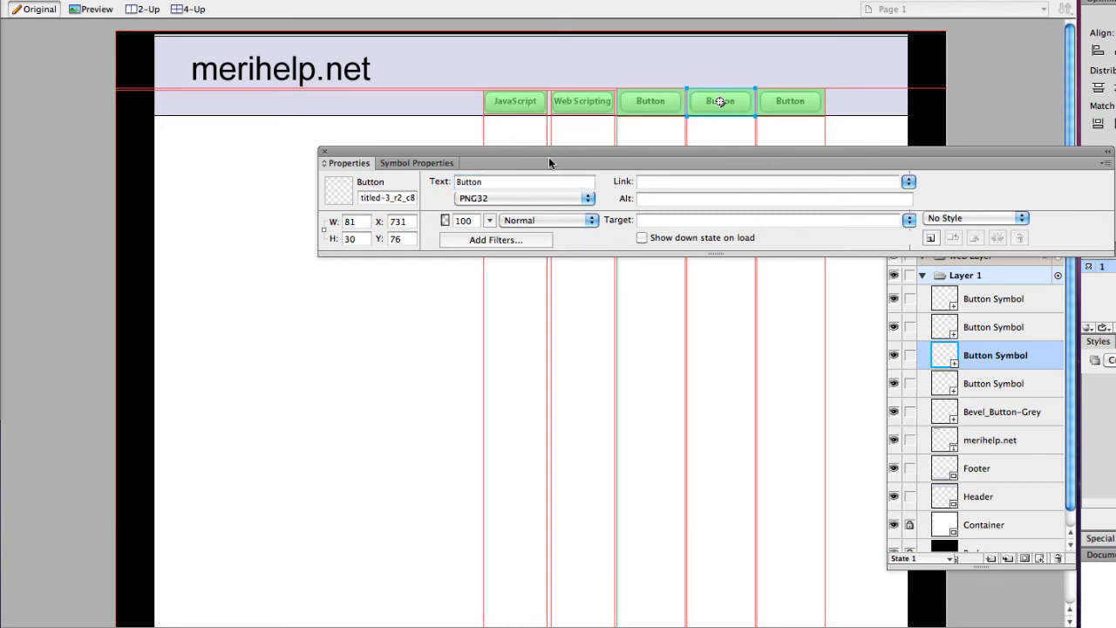
pyautogui.doubleClick(517, 184)
pyautogui.write('Logic')
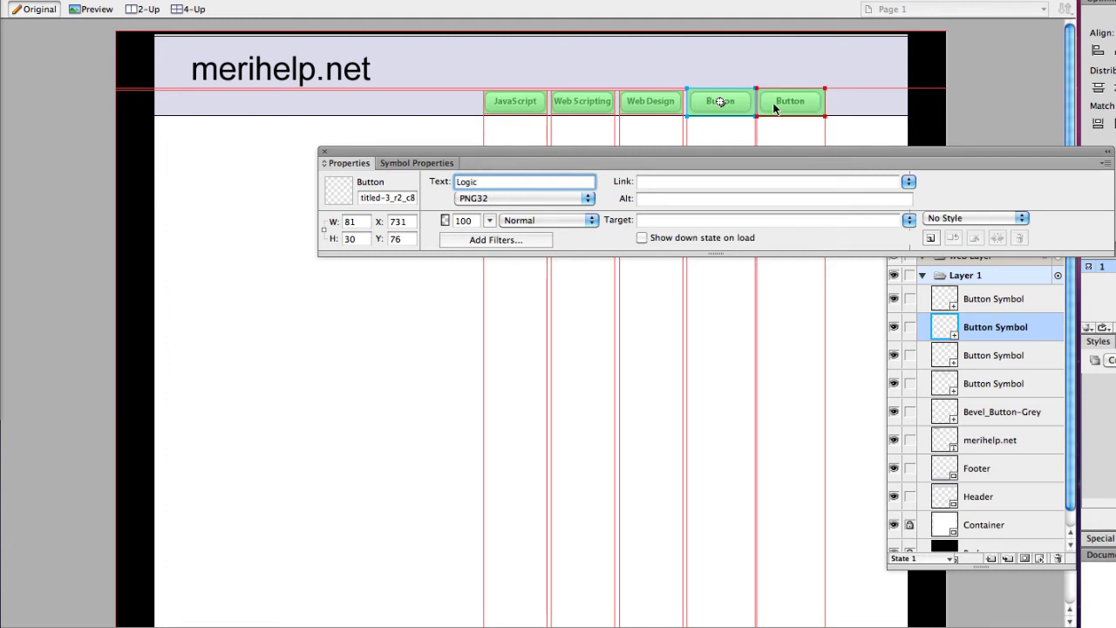
pyautogui.click(783, 103)
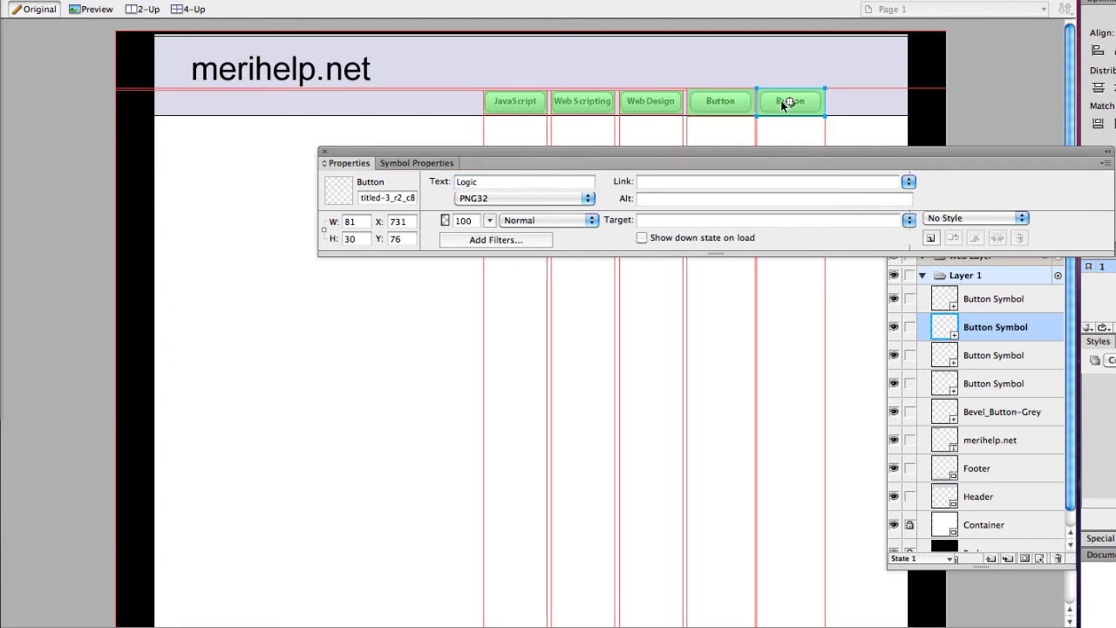
pyautogui.doubleClick(519, 181)
pyautogui.write('Resources')
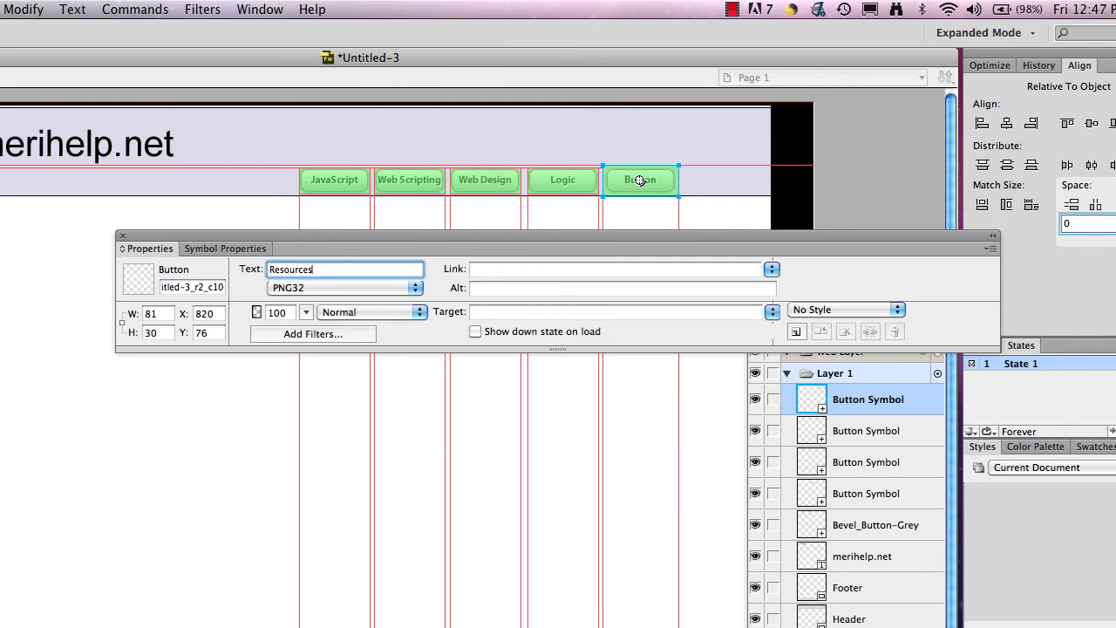
pyautogui.press('Return')
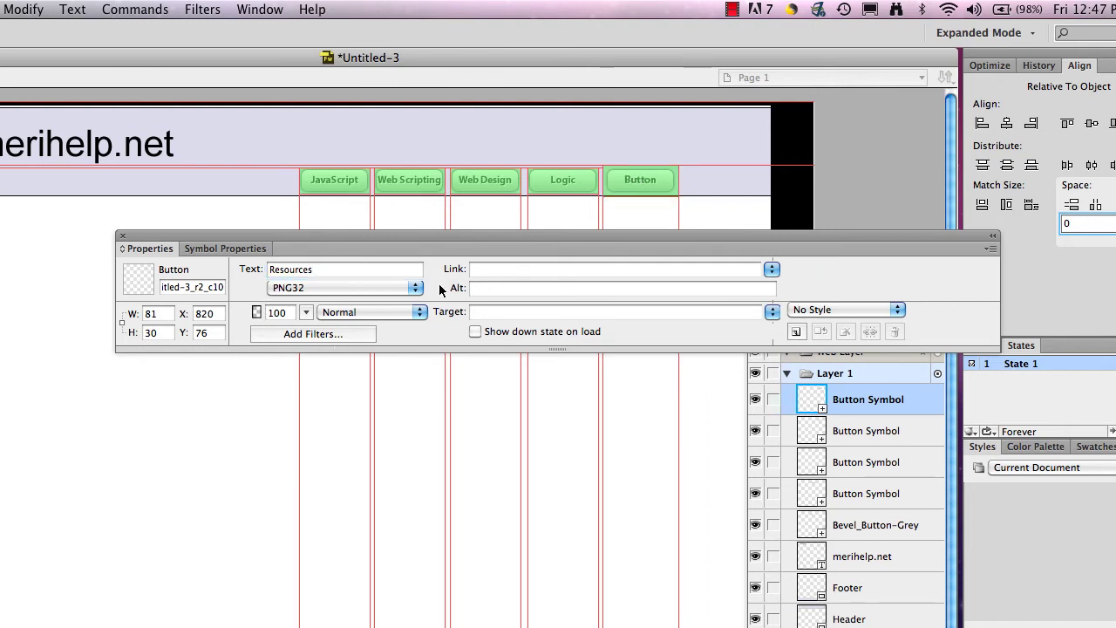
# Step: Deselect the button, move the Properties panel down and browse the Common Library folders
pyautogui.click(416, 208)
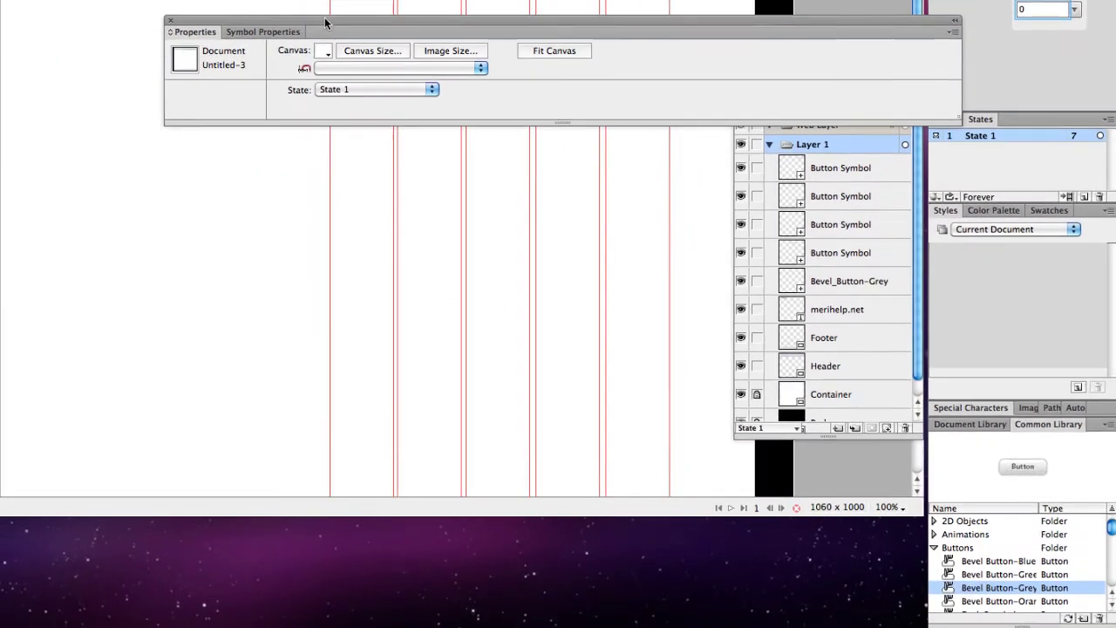
pyautogui.moveTo(304, 159); pyautogui.dragTo(165, 494)
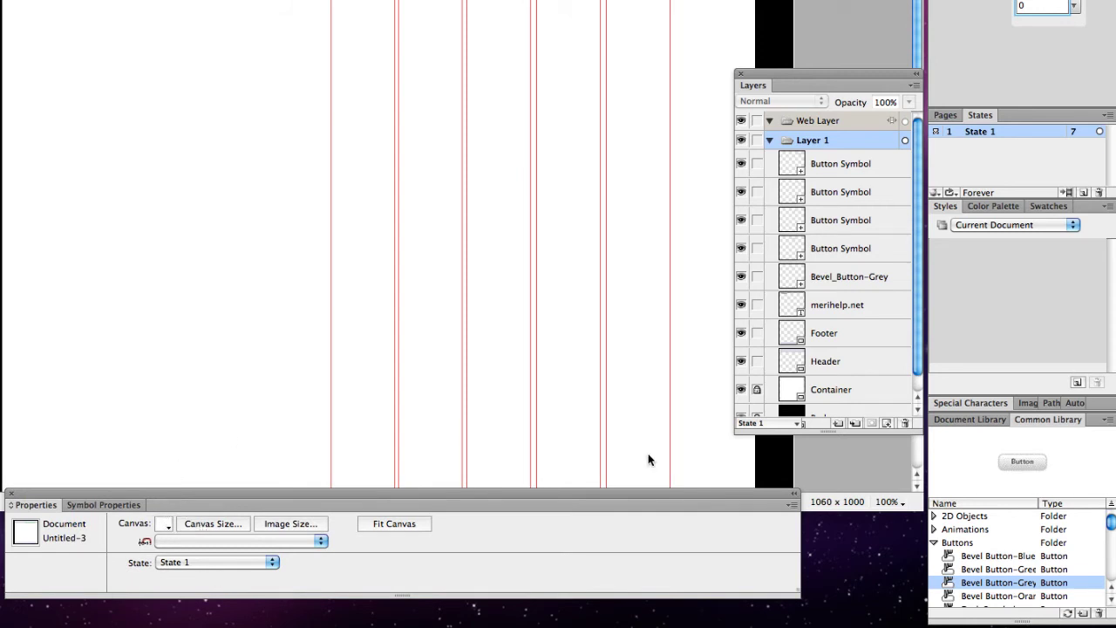
pyautogui.click(934, 542)
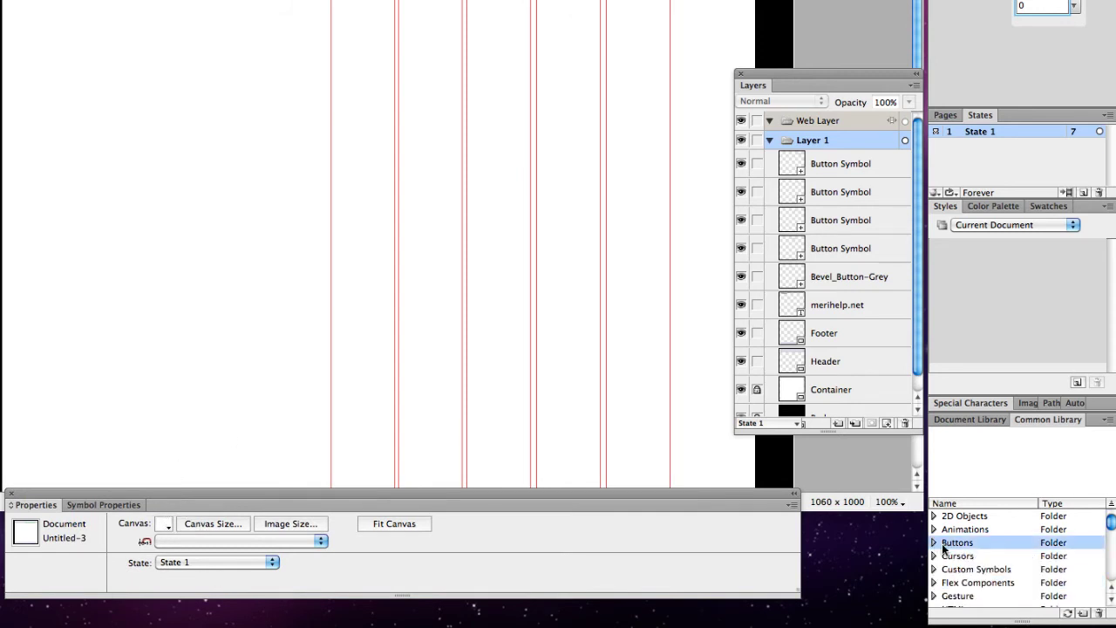
pyautogui.scroll(-2, 941, 543)
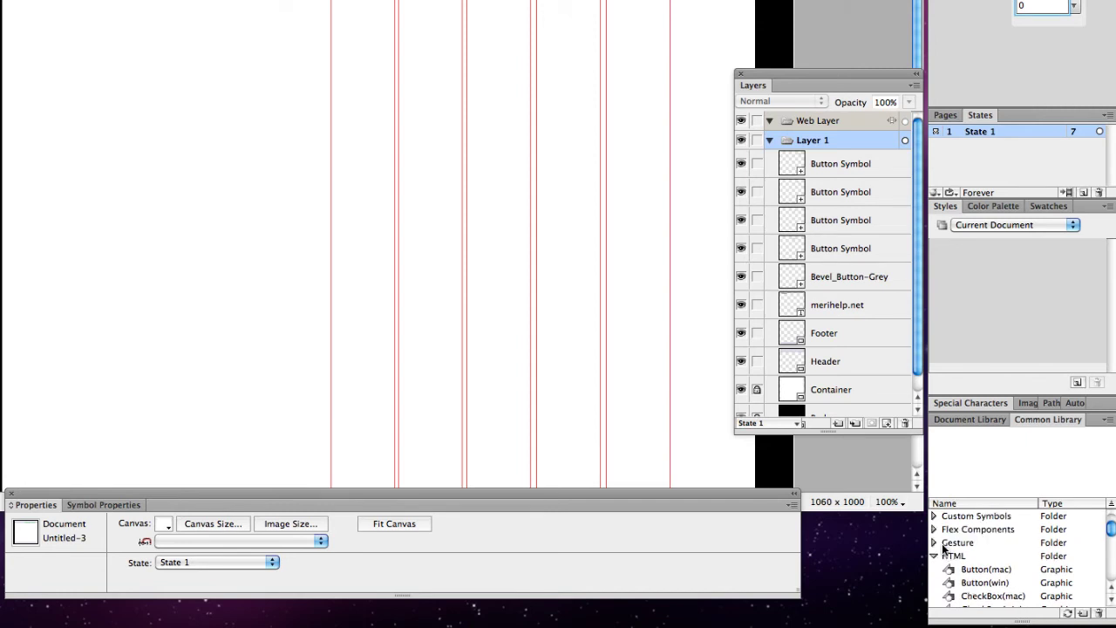
pyautogui.scroll(1, 942, 543)
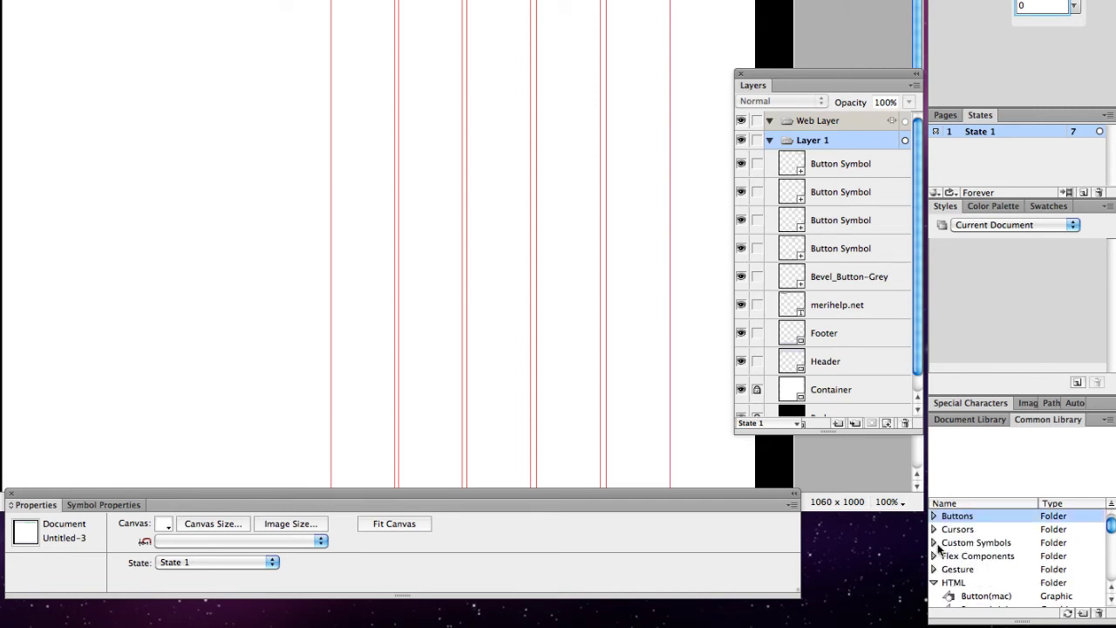
pyautogui.click(933, 543)
# Step: Place the TextField(mac) symbol at the header's top right and open its contents
pyautogui.scroll(1, 936, 544)
pyautogui.scroll(-3, 942, 548)
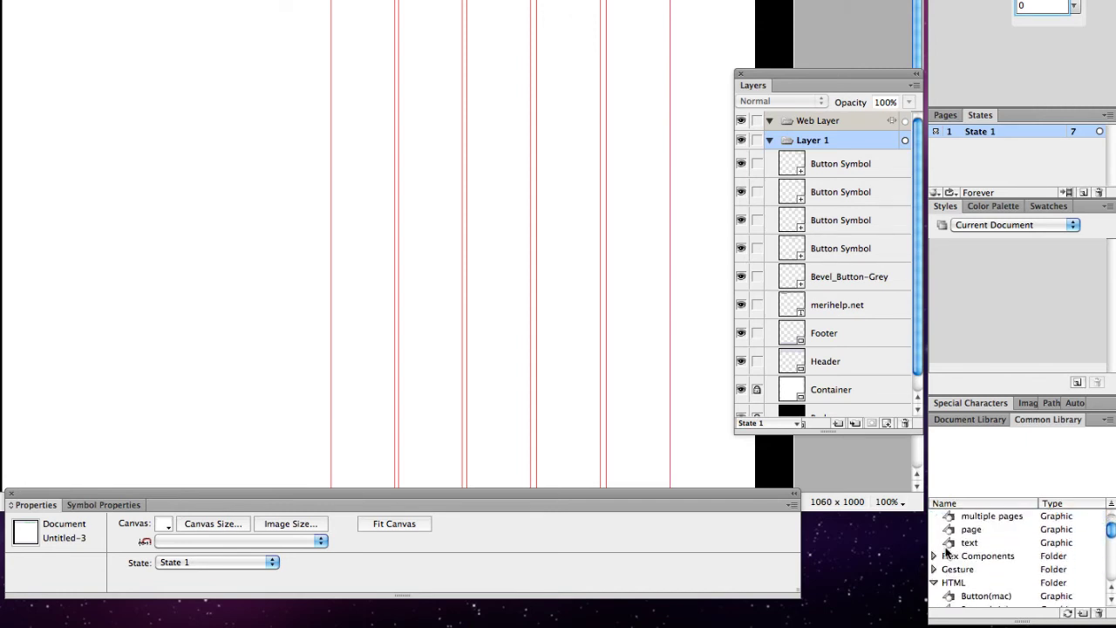
pyautogui.scroll(-4, 947, 559)
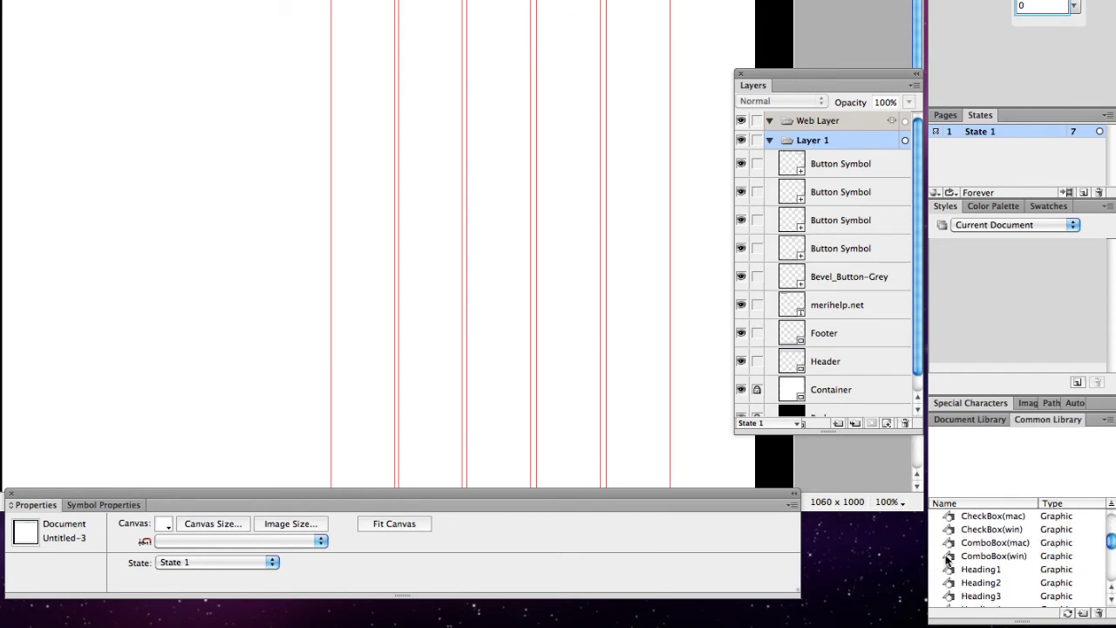
pyautogui.scroll(-2, 946, 558)
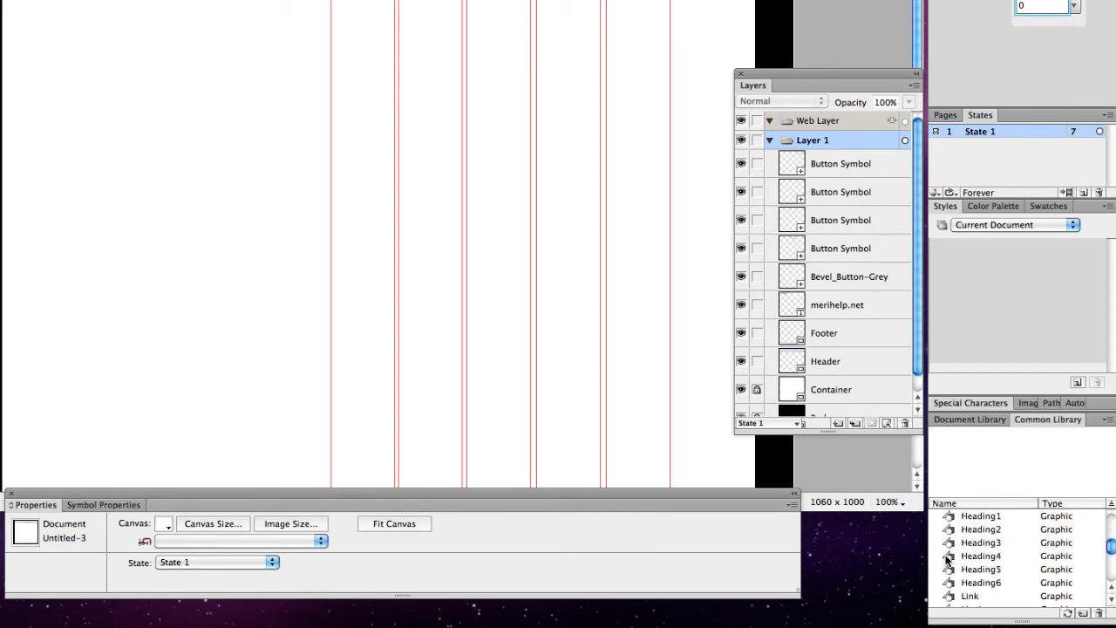
pyautogui.scroll(-2, 948, 559)
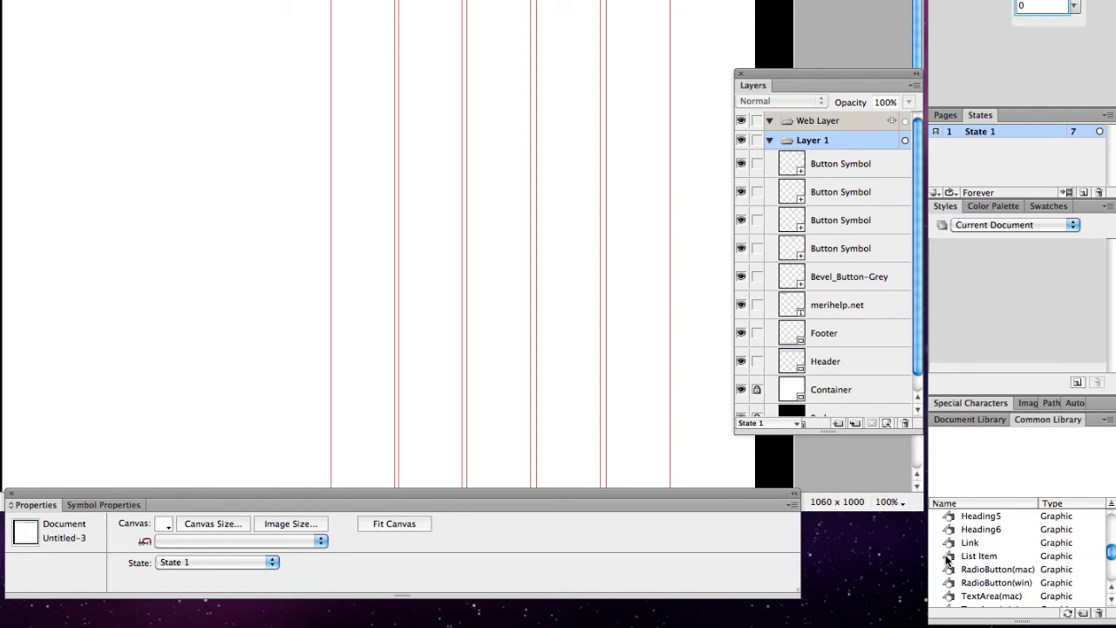
pyautogui.scroll(-1, 948, 559)
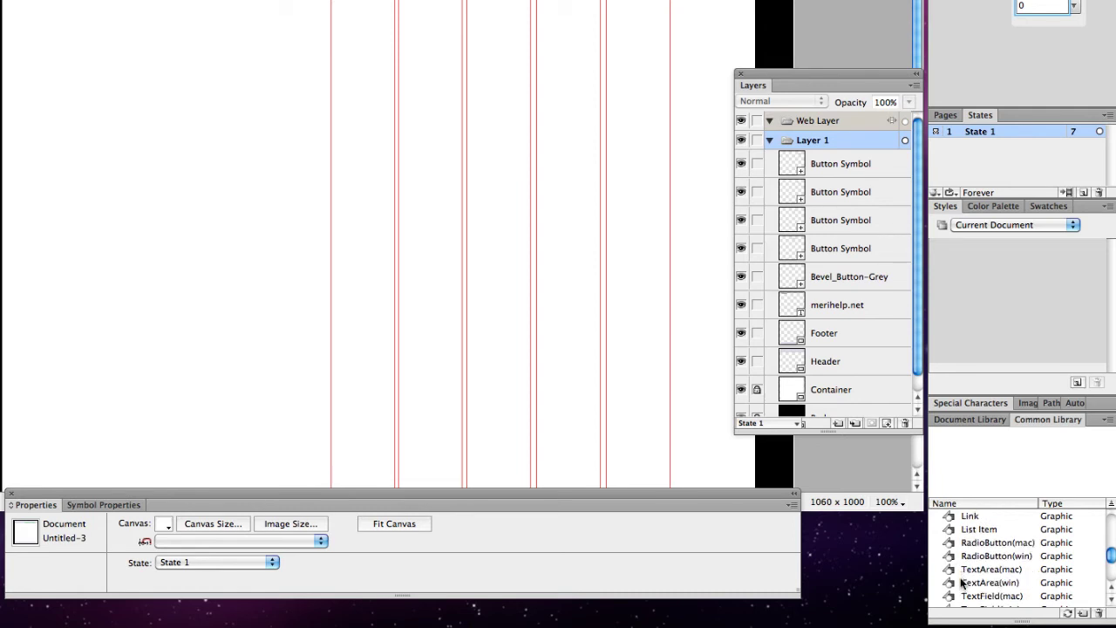
pyautogui.click(962, 596)
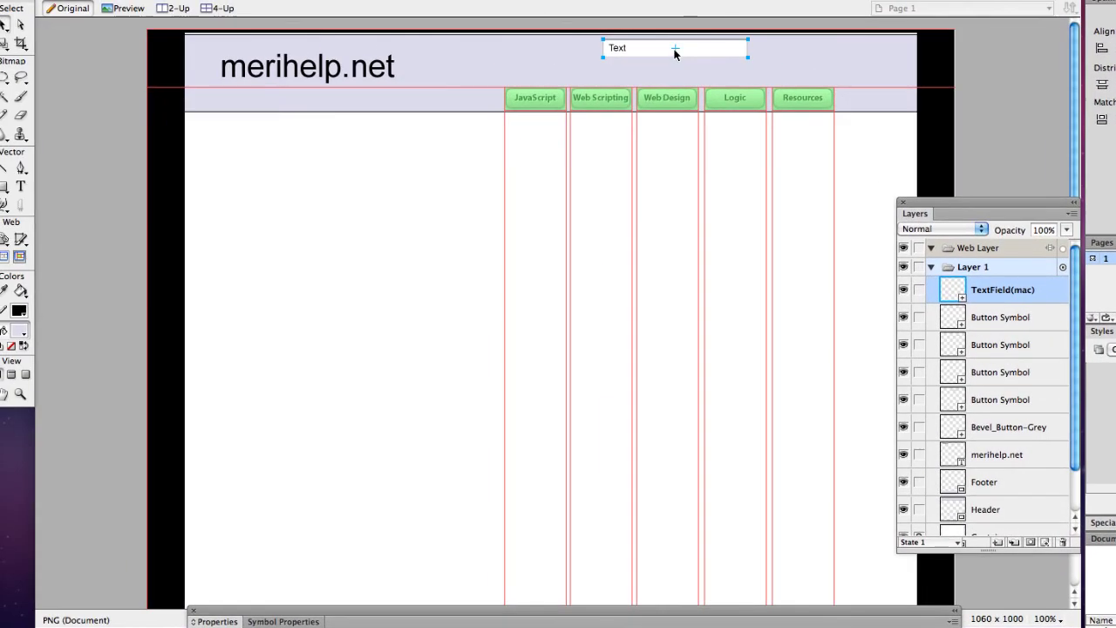
pyautogui.doubleClick(651, 50)
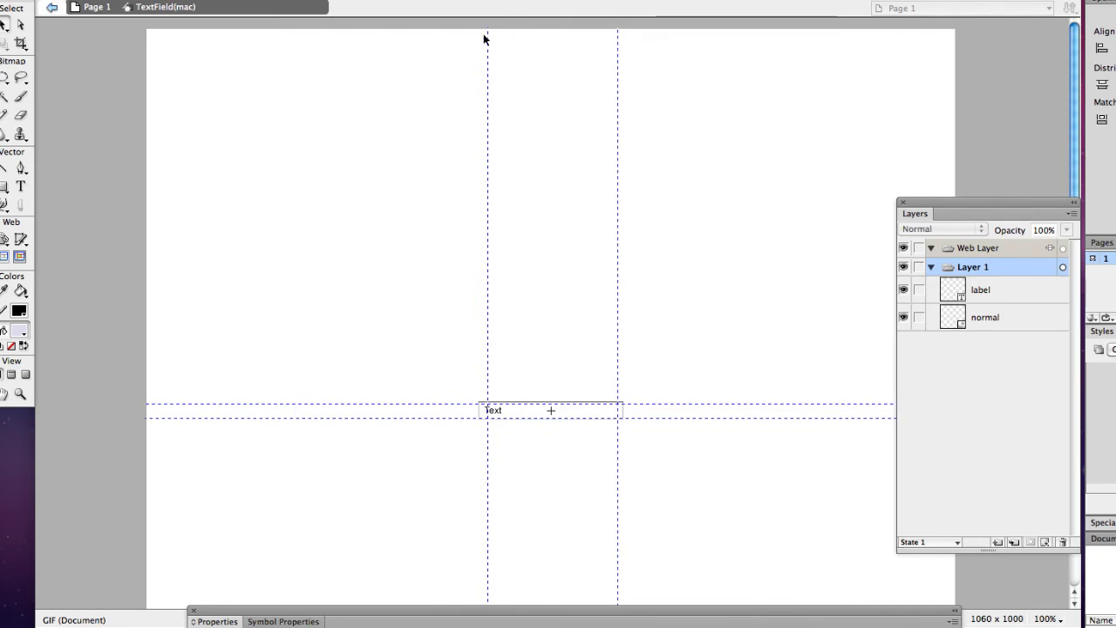
# Step: Return to the page and try entering 'Enter Search' in the search field's symbol properties
pyautogui.click(53, 7)
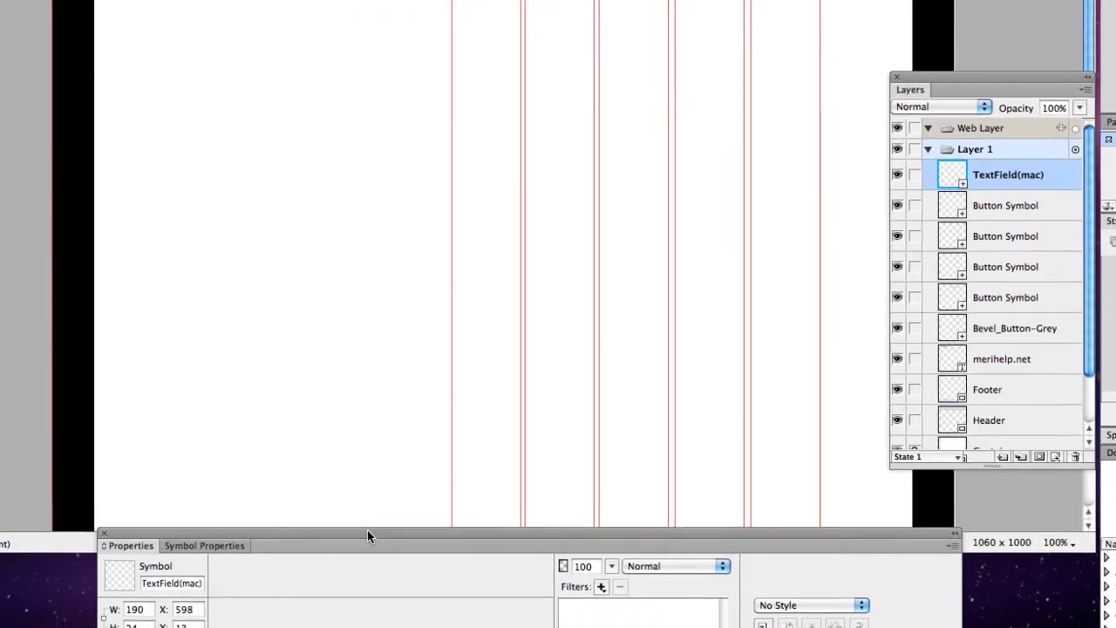
pyautogui.moveTo(430, 609); pyautogui.dragTo(496, 214)
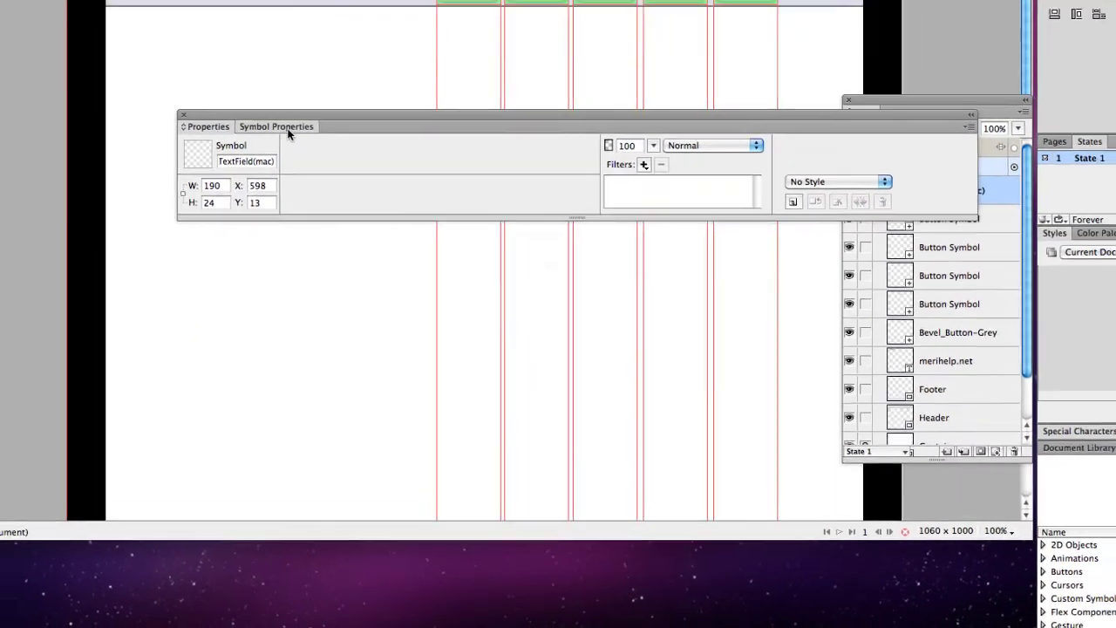
pyautogui.click(270, 80)
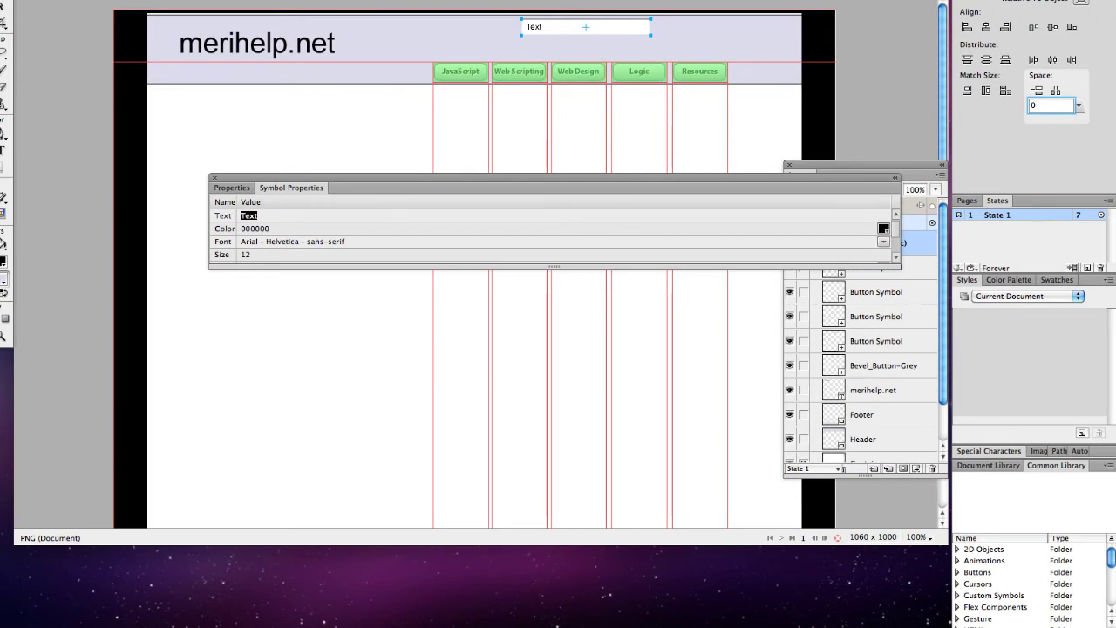
pyautogui.write('Enter Search Values')
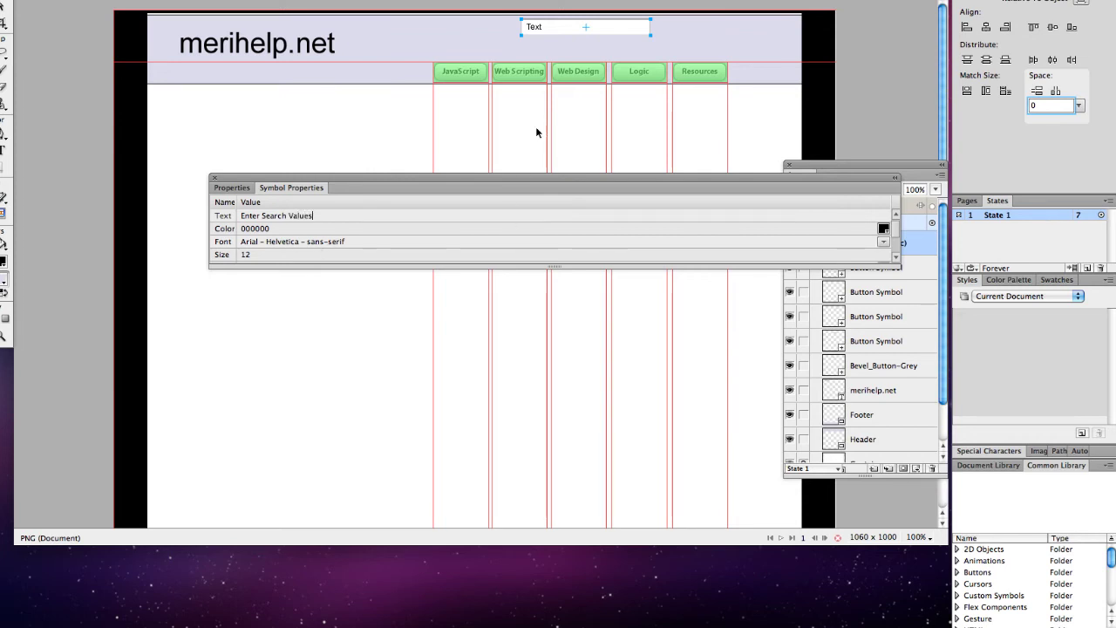
pyautogui.click(379, 161)
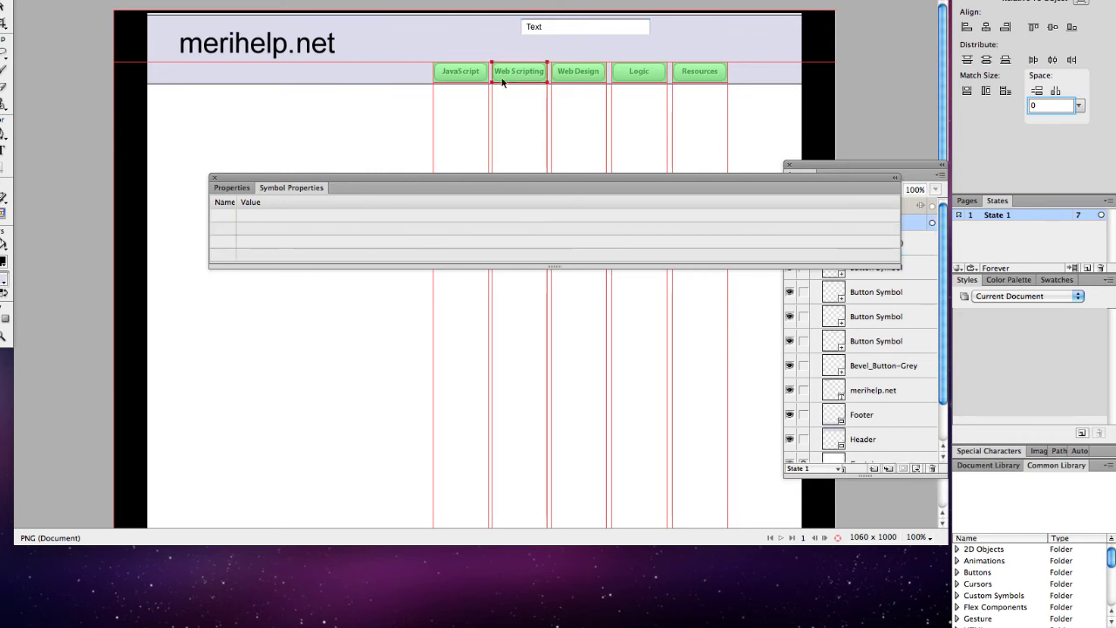
# Step: After checking the masthead's settings, set the search field's Text value to 'Enter Search Text'
pyautogui.click(562, 51)
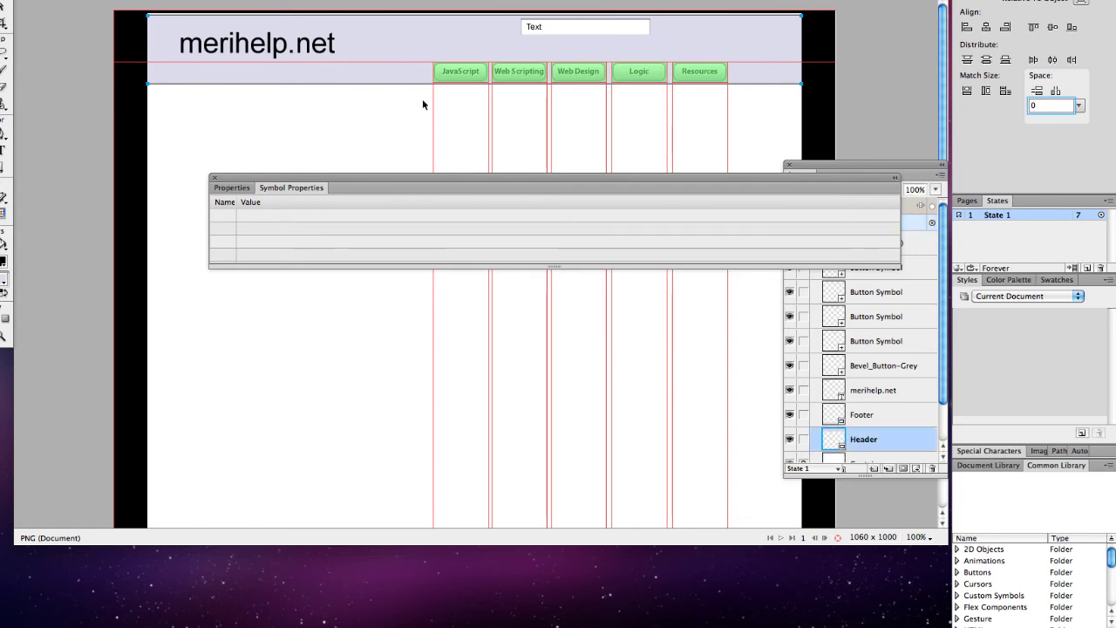
pyautogui.click(225, 188)
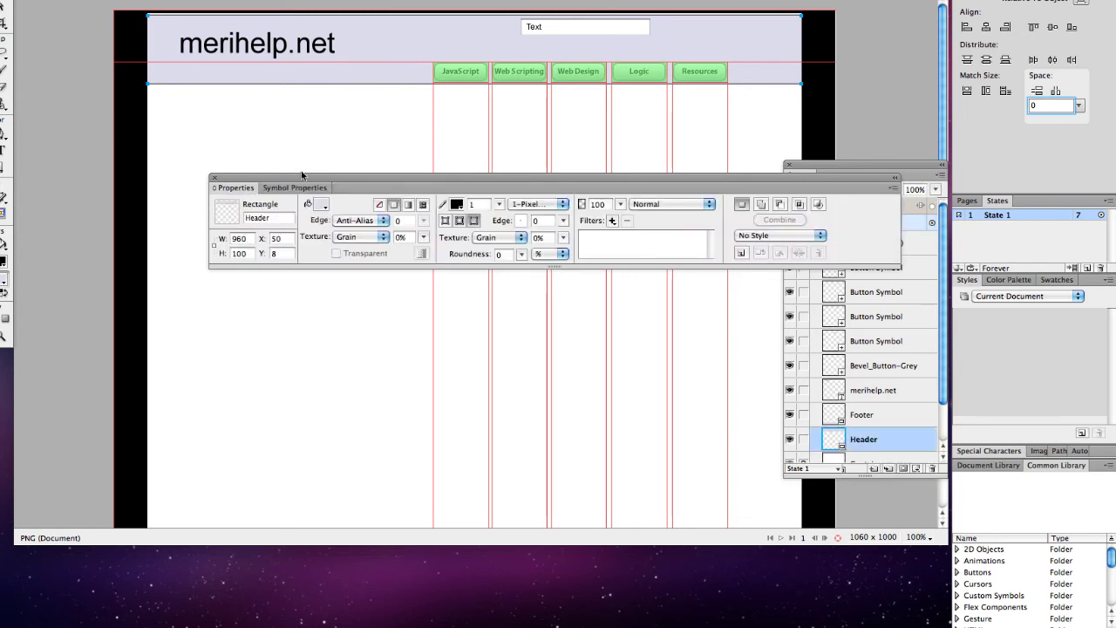
pyautogui.click(297, 188)
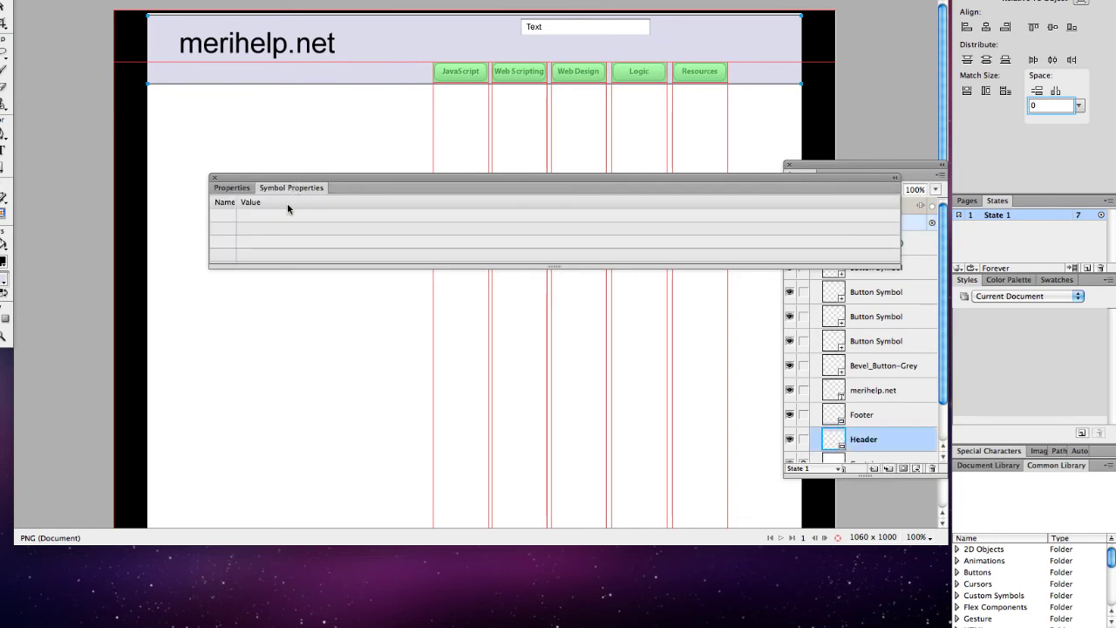
pyautogui.click(247, 189)
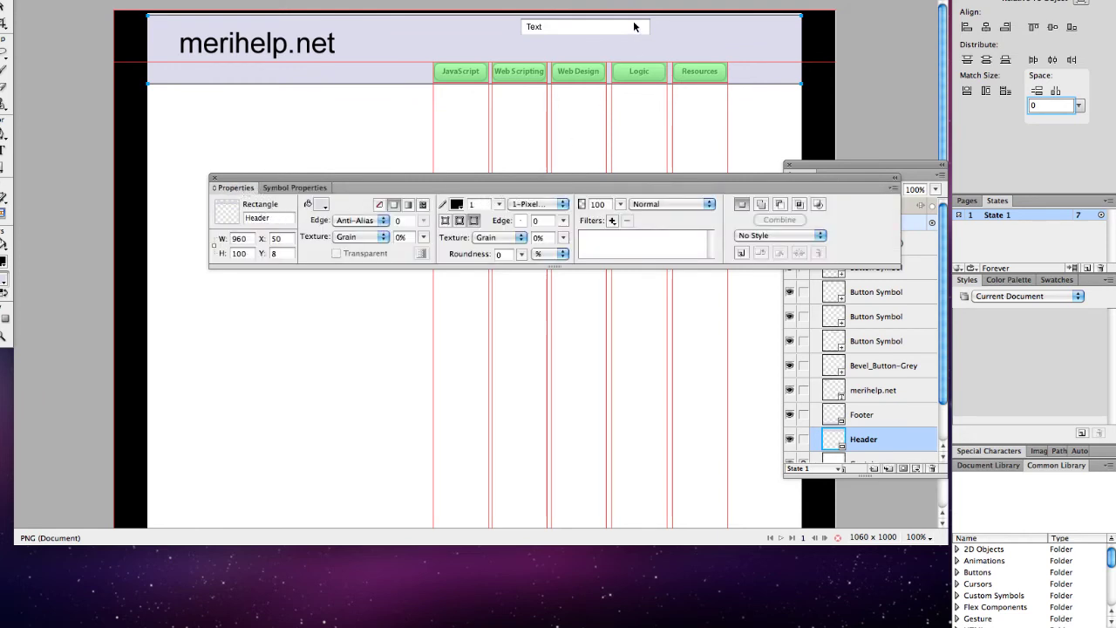
pyautogui.click(309, 189)
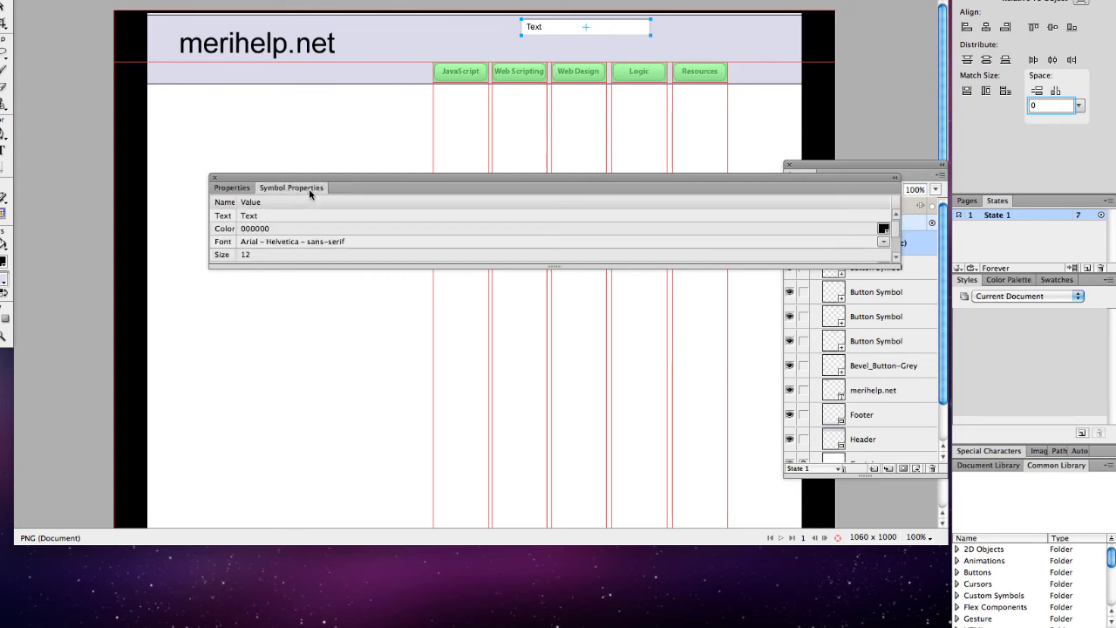
pyautogui.click(305, 215)
pyautogui.press('BackSpace')
pyautogui.press('BackSpace')
pyautogui.write('Enter Search')
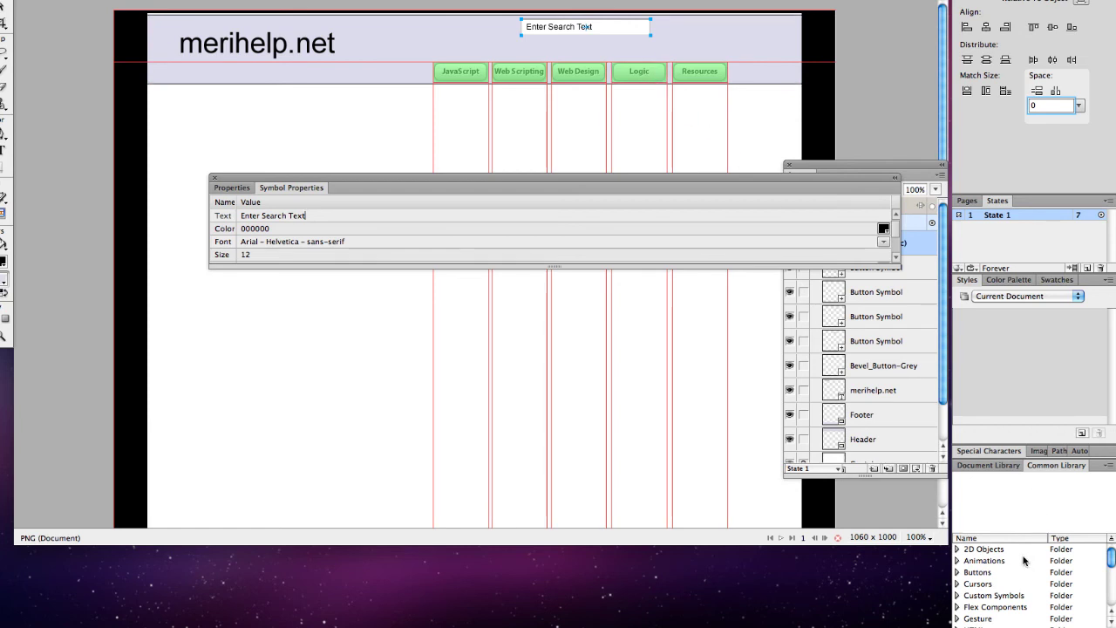
pyautogui.doubleClick(984, 575)
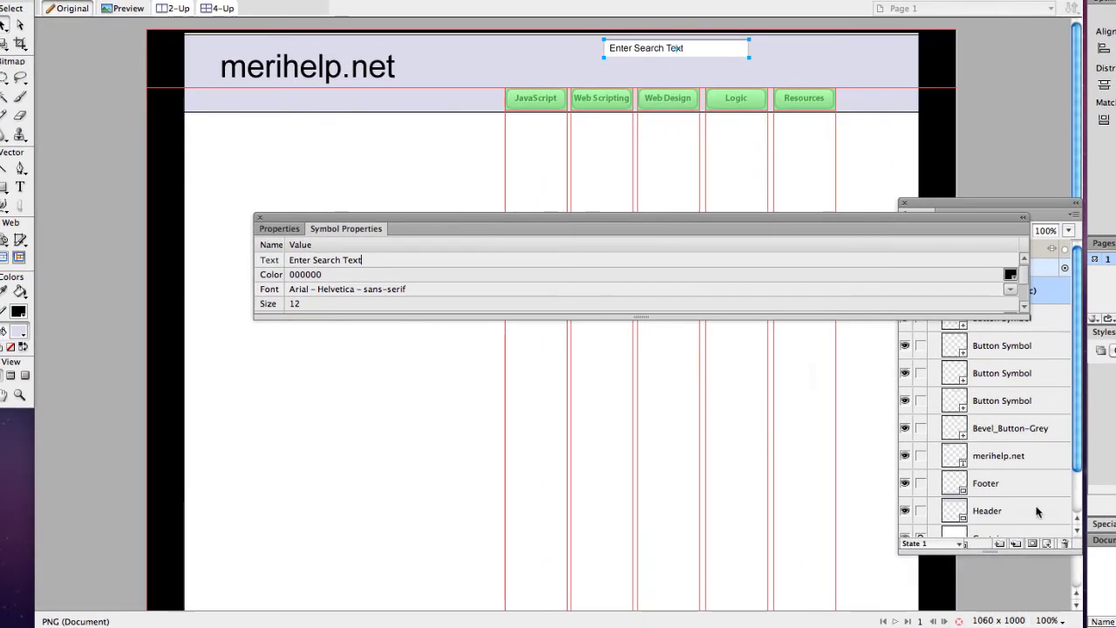
# Step: Place a library button at the masthead's top right beside the search field
pyautogui.moveTo(940, 261); pyautogui.dragTo(790, 51)
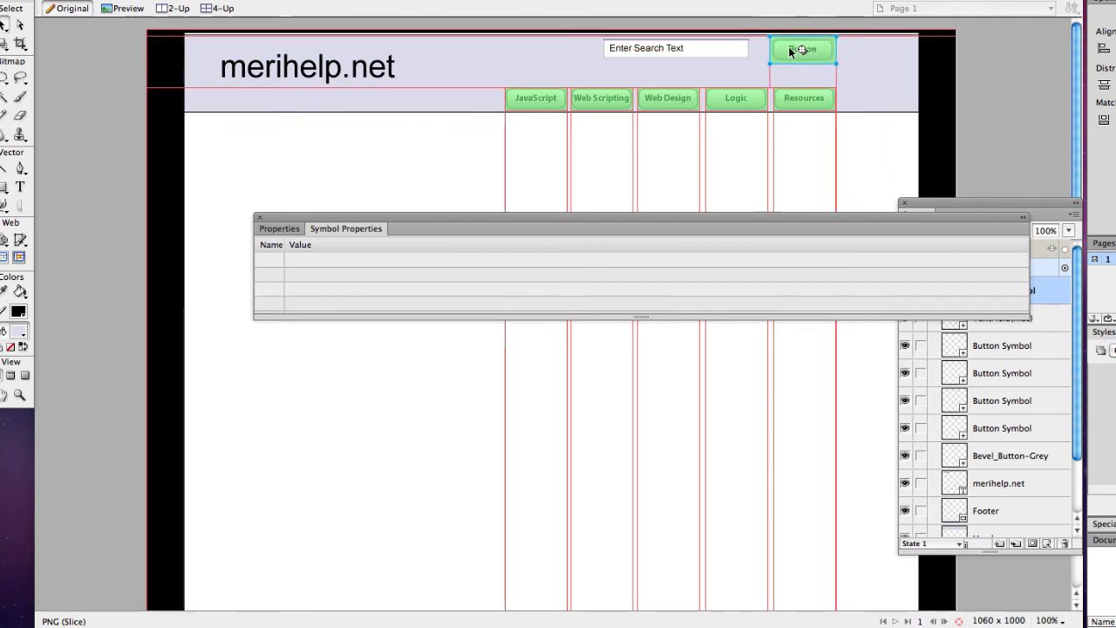
pyautogui.press('Left')
pyautogui.press('Left')
pyautogui.press('Left')
pyautogui.press('Left')
pyautogui.press('Left')
pyautogui.press('Left')
pyautogui.press('Left')
pyautogui.press('Left')
pyautogui.press('Left')
pyautogui.press('Left')
pyautogui.press('Left')
pyautogui.press('Left')
pyautogui.press('Left')
pyautogui.press('Left')
pyautogui.press('Left')
pyautogui.press('Left')
pyautogui.press('Left')
pyautogui.press('Left')
pyautogui.press('Left')
pyautogui.press('Left')
pyautogui.press('Left')
pyautogui.press('Left')
pyautogui.press('Left')
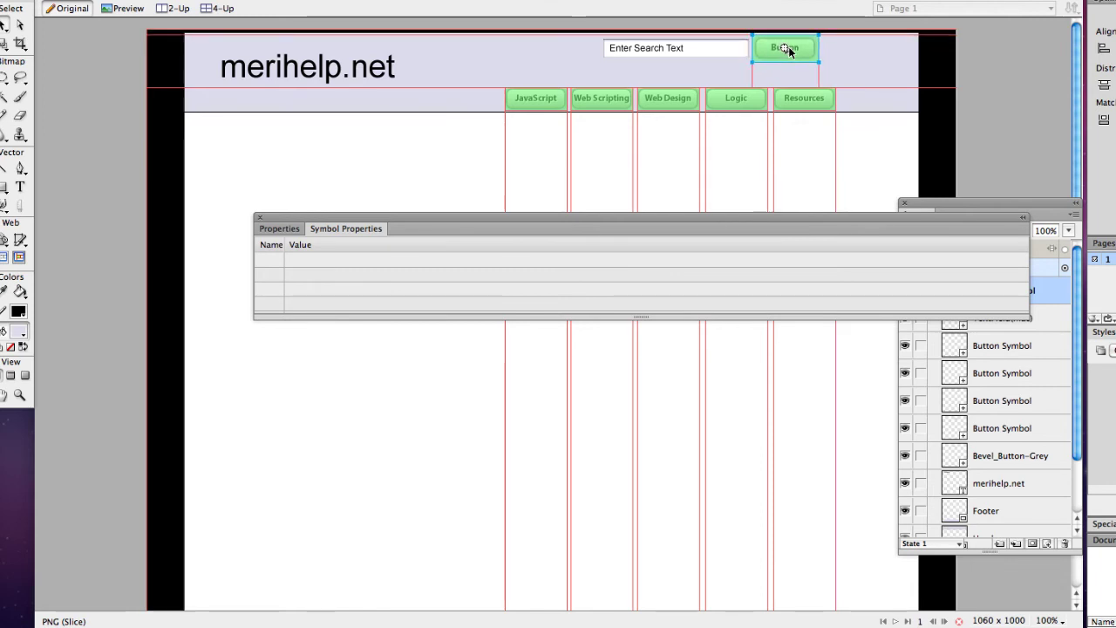
pyautogui.rightClick(789, 51)
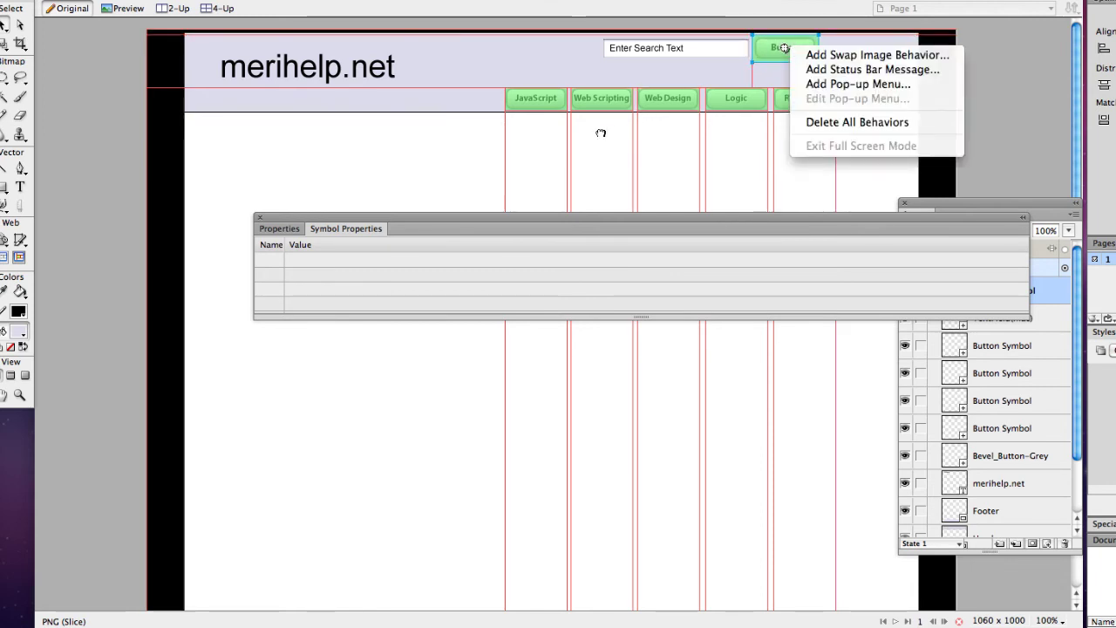
pyautogui.click(279, 232)
pyautogui.click(284, 230)
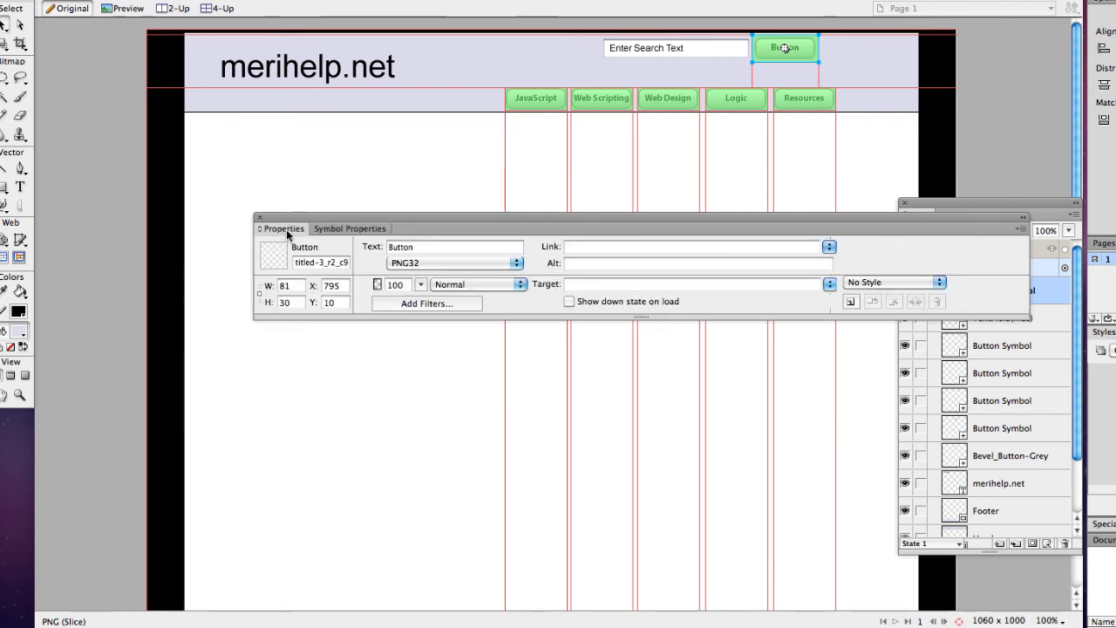
# Step: Relabel the button 'Search' and move it to the header's right end
pyautogui.press('Tab')
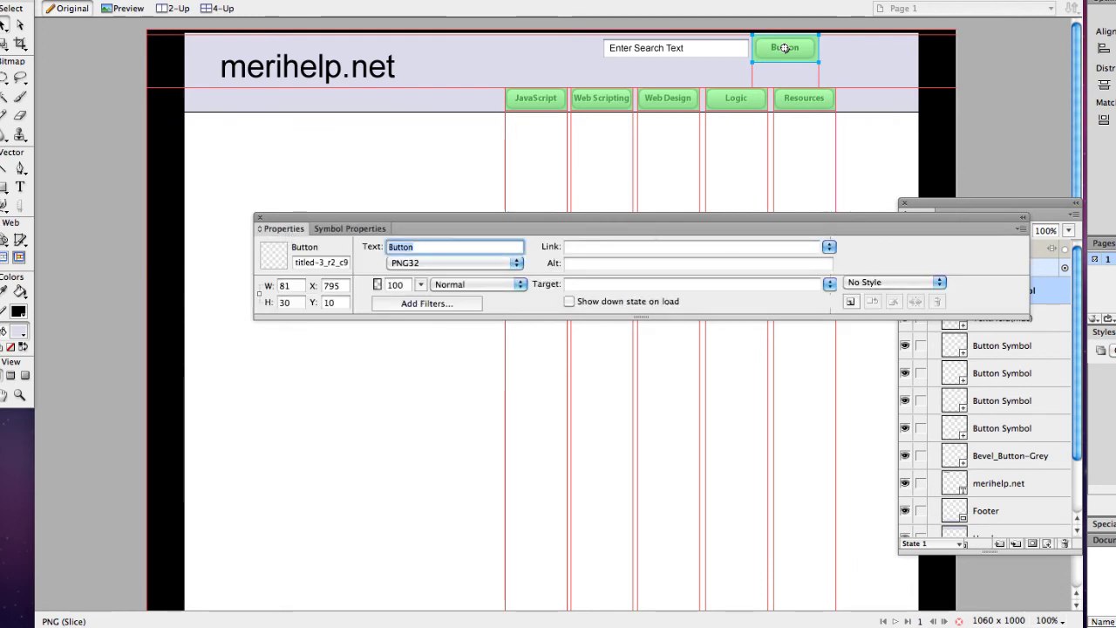
pyautogui.write('Search')
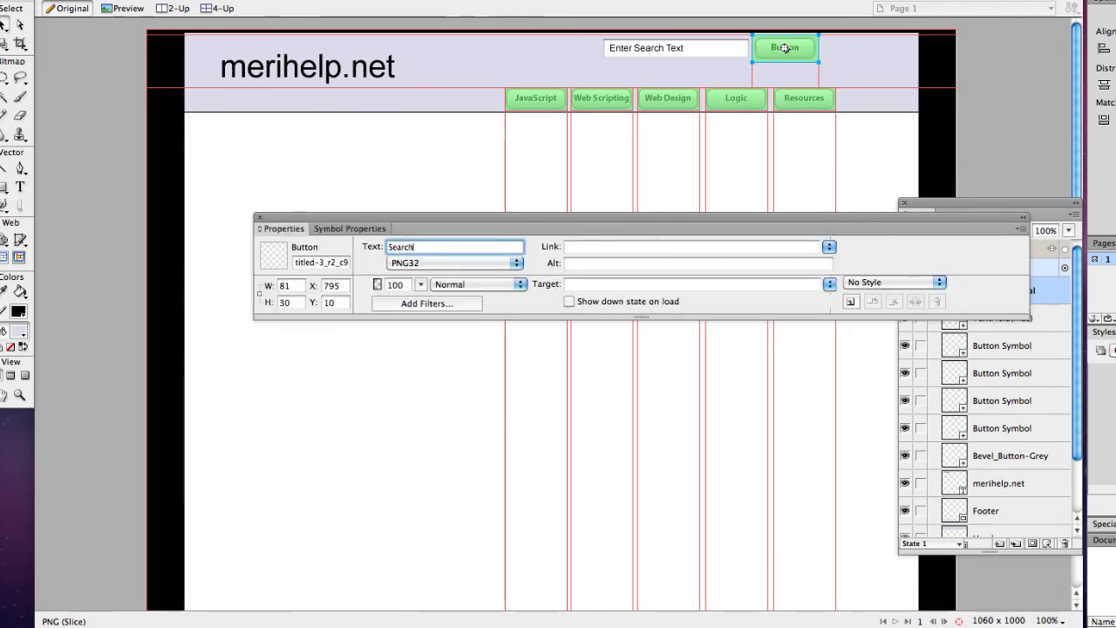
pyautogui.press('Return')
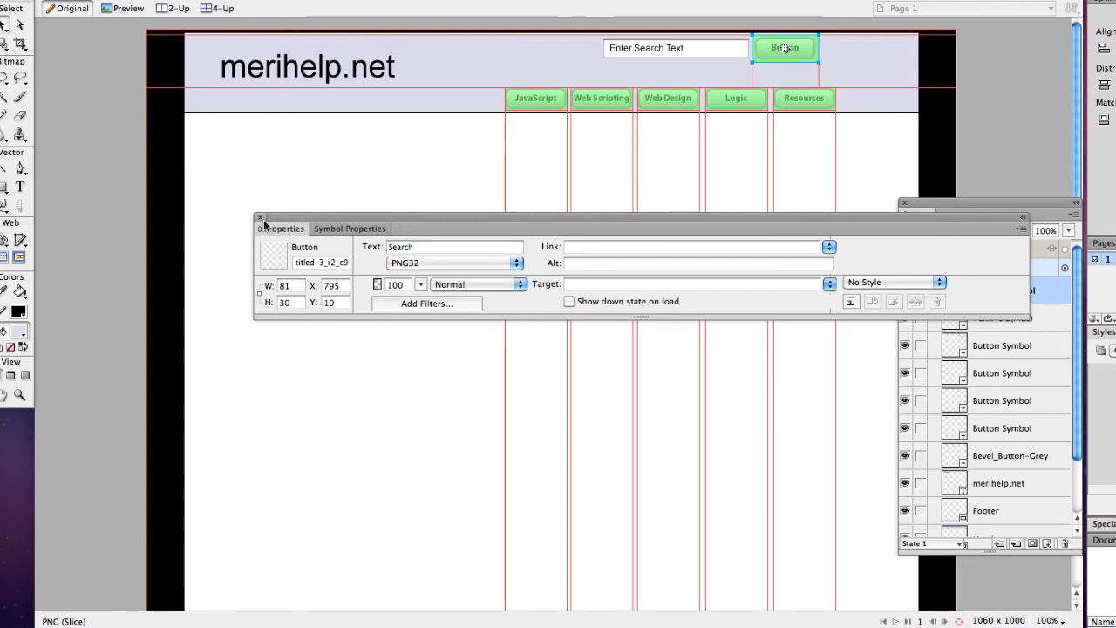
pyautogui.click(260, 218)
pyautogui.click(459, 189)
pyautogui.moveTo(777, 46); pyautogui.dragTo(865, 47)
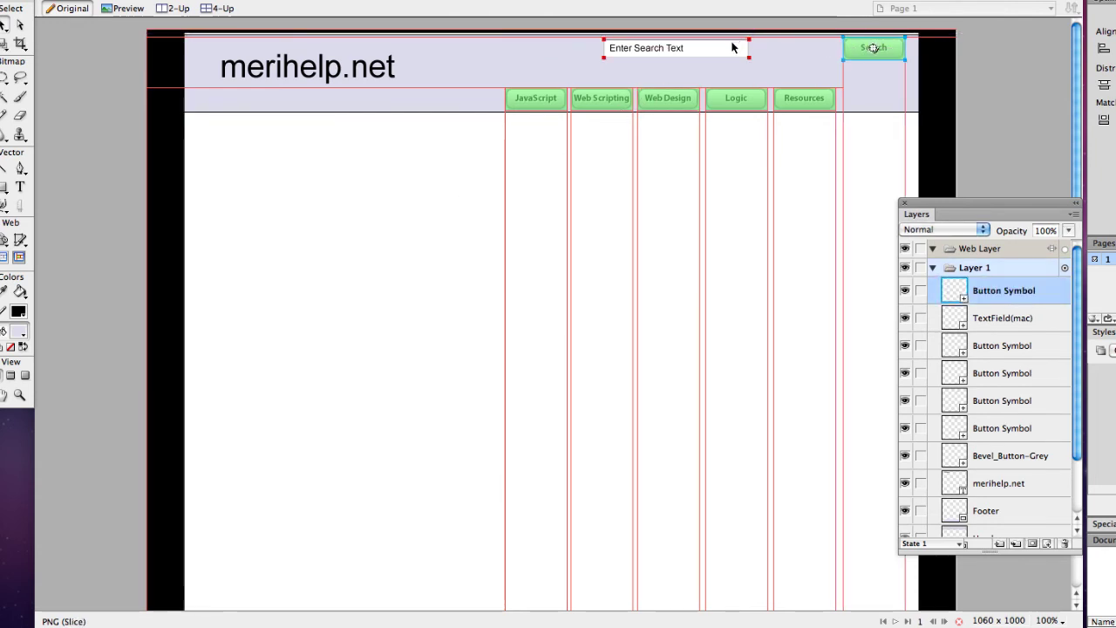
# Step: Move the search field right, next to the Search button
pyautogui.moveTo(737, 44); pyautogui.dragTo(815, 45)
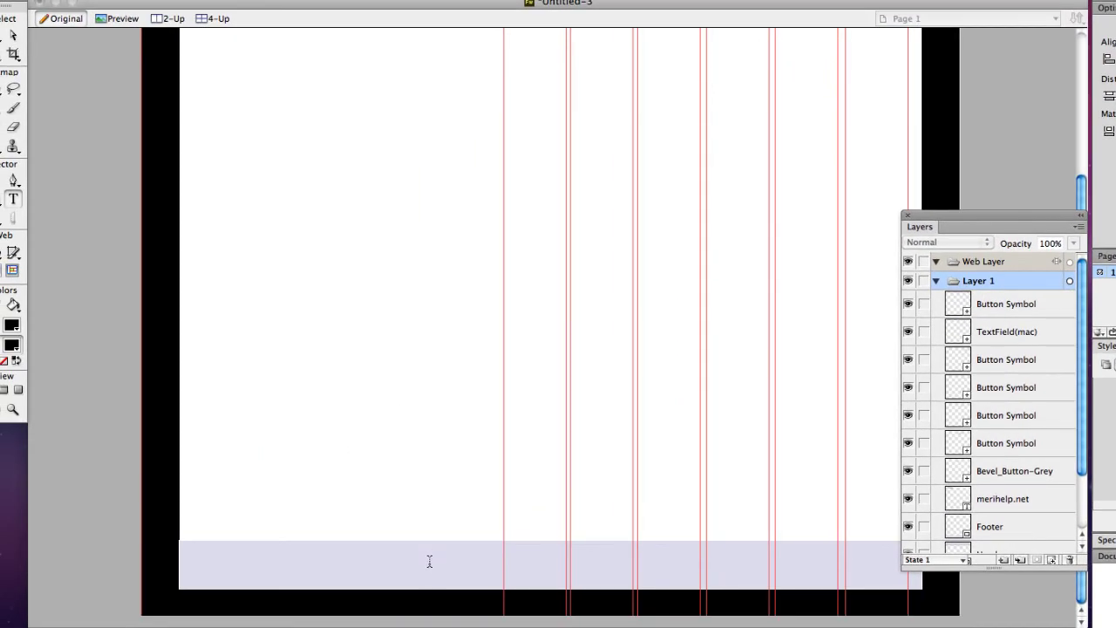
pyautogui.click(158, 493)
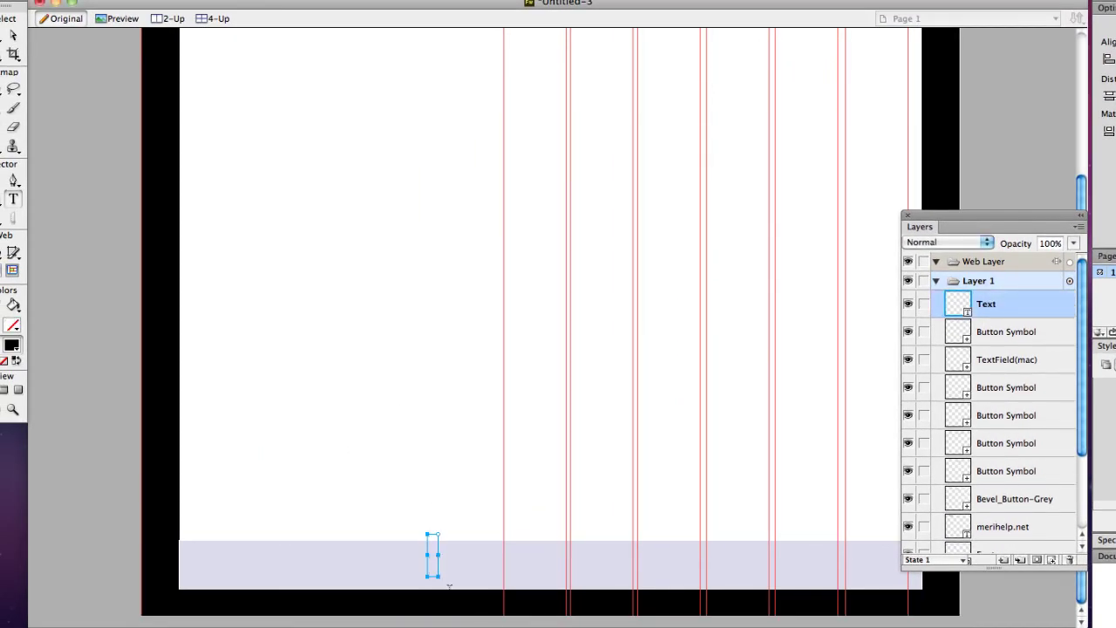
pyautogui.click(109, 335)
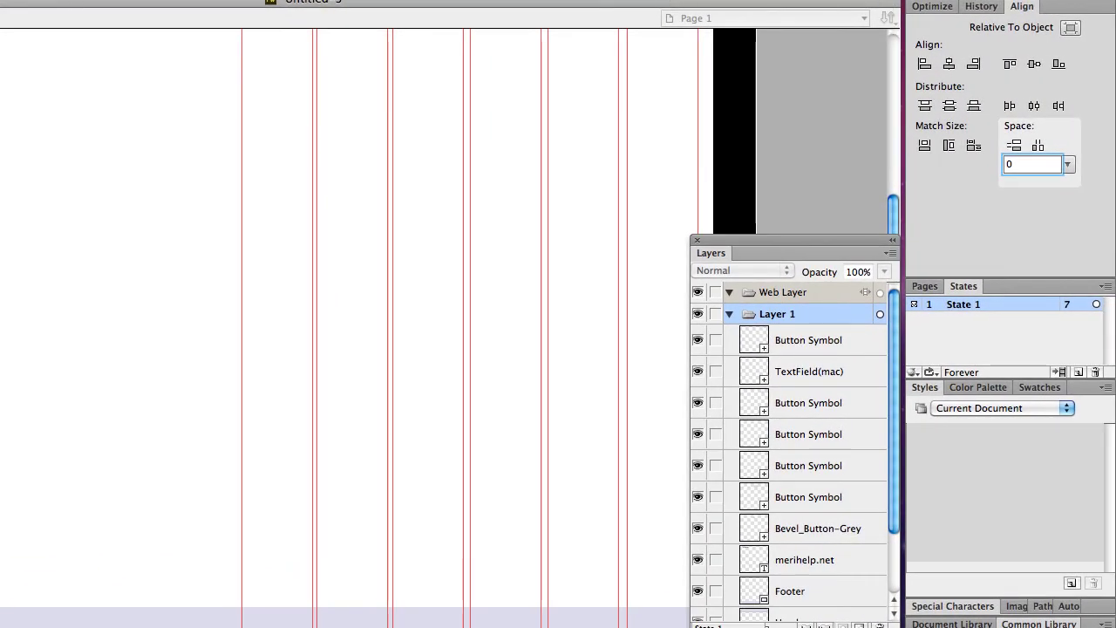
# Step: Set the text font size to 20 in the Properties panel
pyautogui.click(201, 0)
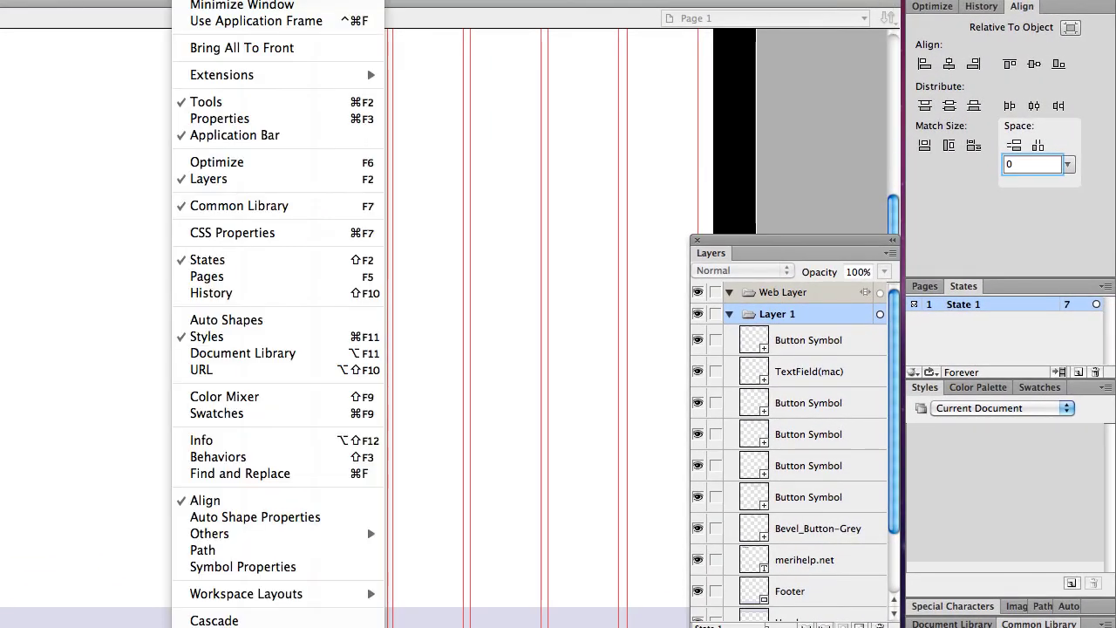
pyautogui.click(251, 118)
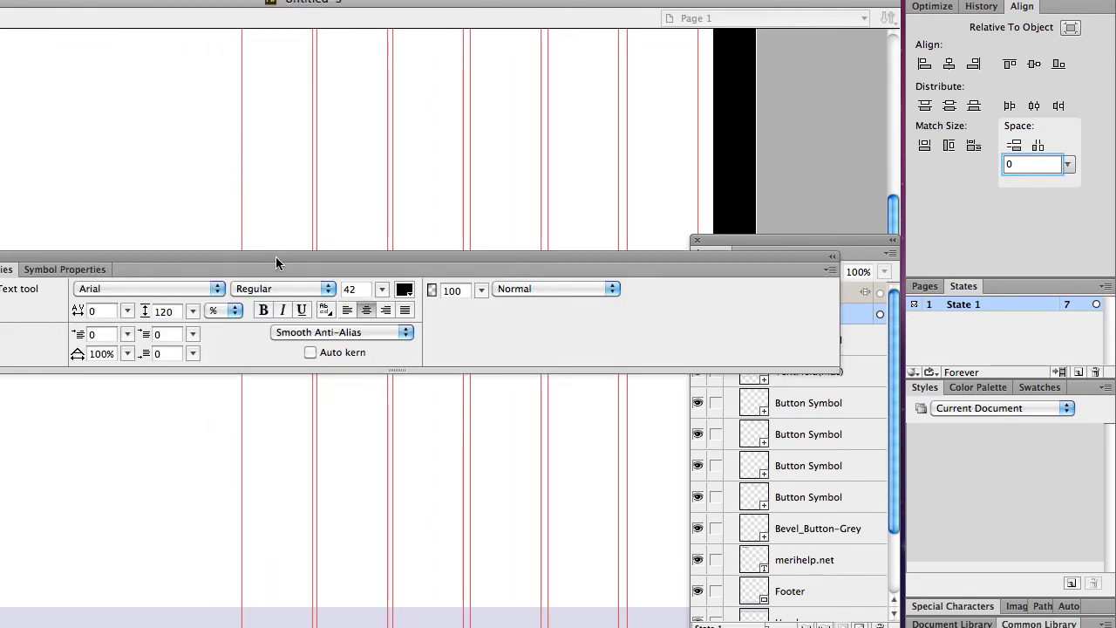
pyautogui.moveTo(275, 262); pyautogui.dragTo(258, 274)
pyautogui.click(364, 303)
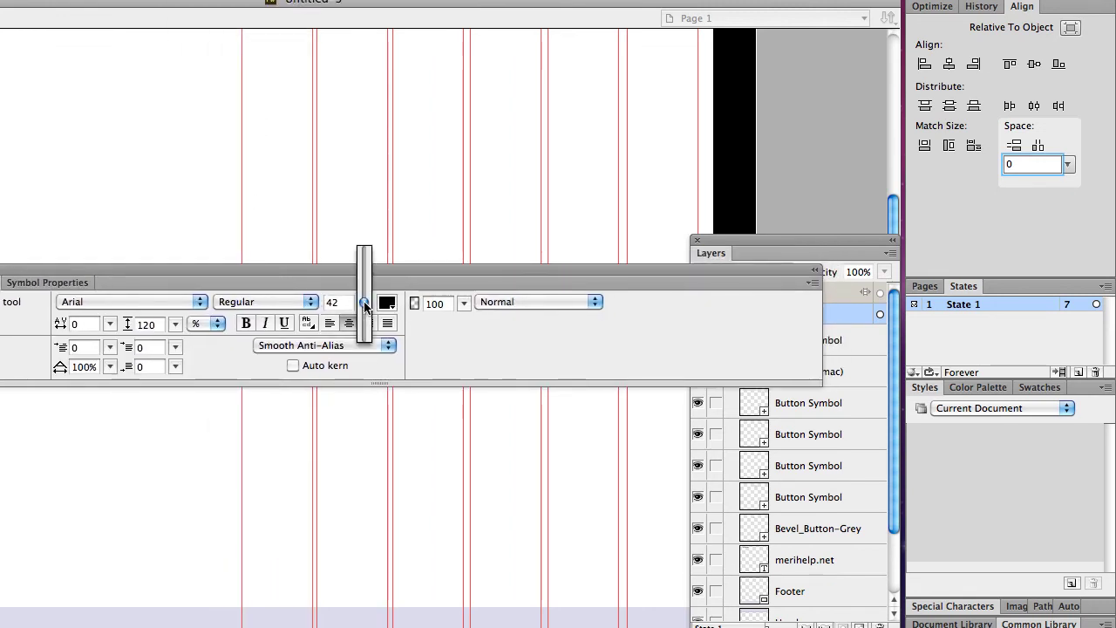
pyautogui.moveTo(364, 304)
pyautogui.mouseDown()
pyautogui.moveTo(366, 324)
pyautogui.moveTo(365, 303)
pyautogui.mouseUp()
pyautogui.click(364, 302)
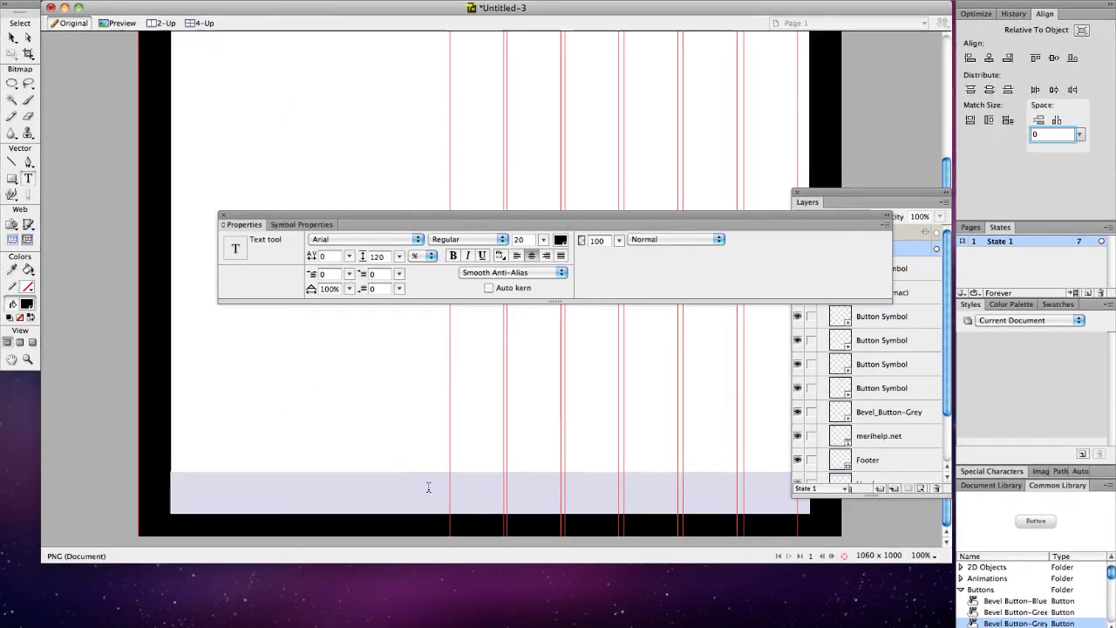
# Step: Type the contact e-mail address in the footer band and shift it right
pyautogui.click(428, 487)
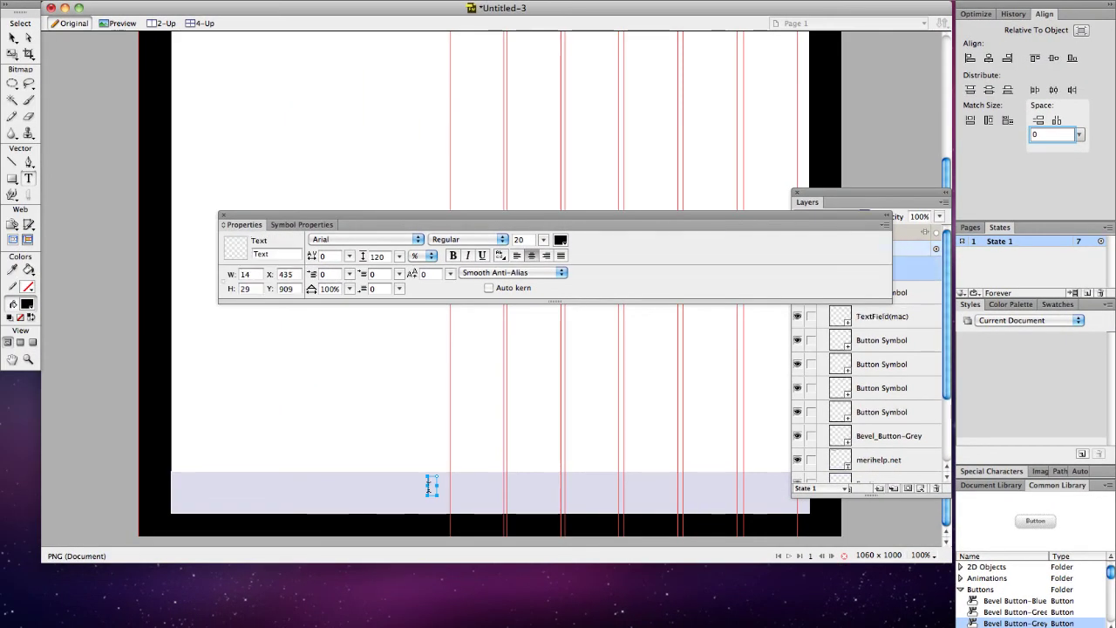
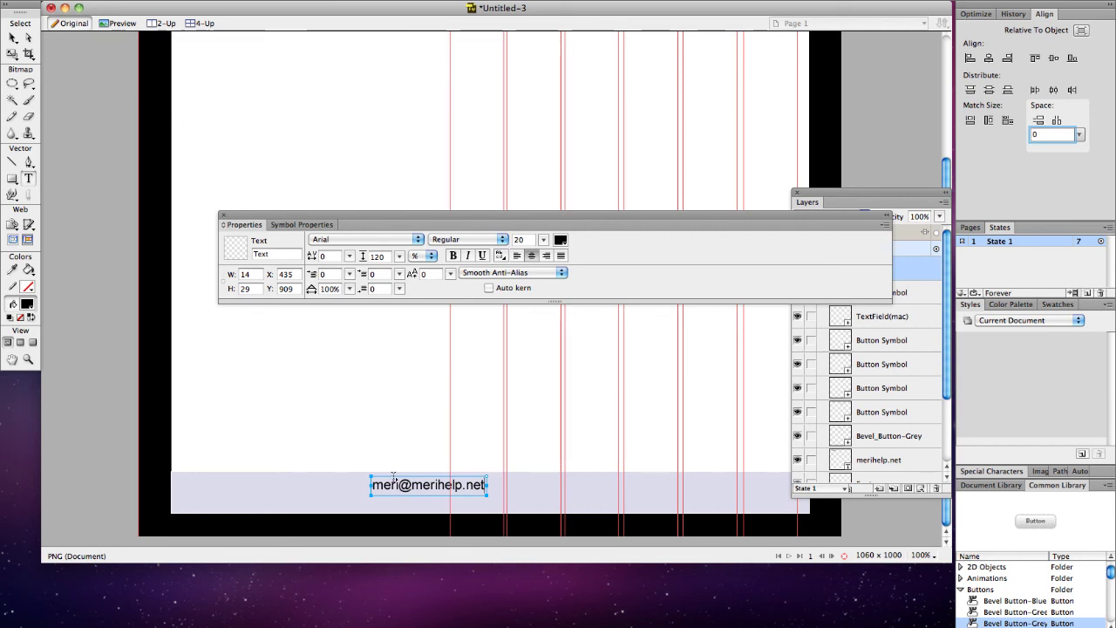
pyautogui.click(12, 37)
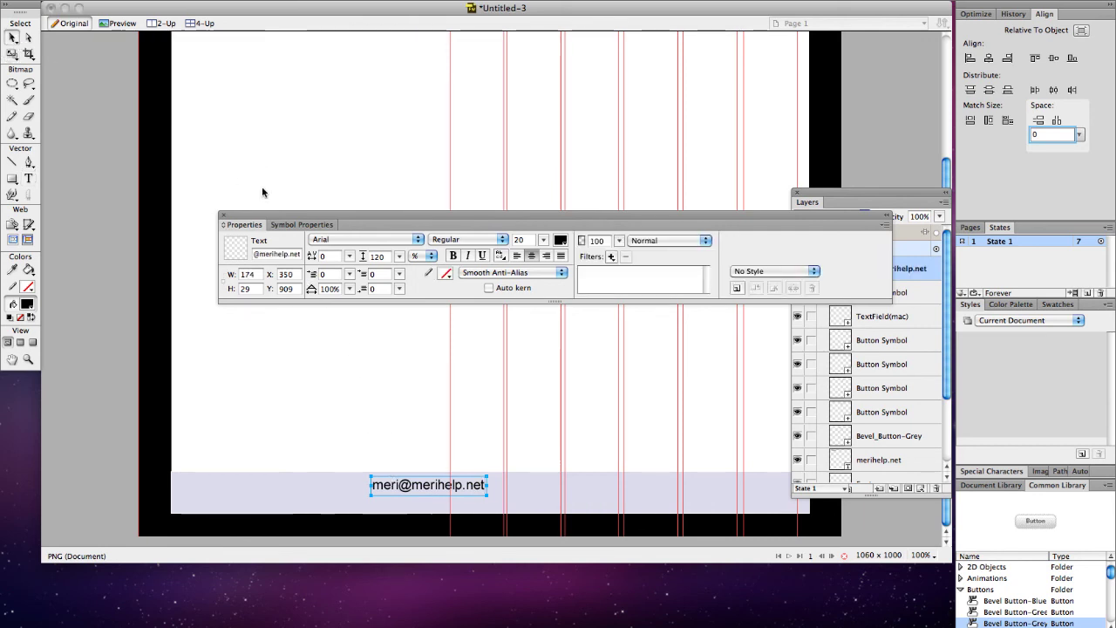
pyautogui.moveTo(422, 485); pyautogui.dragTo(450, 482)
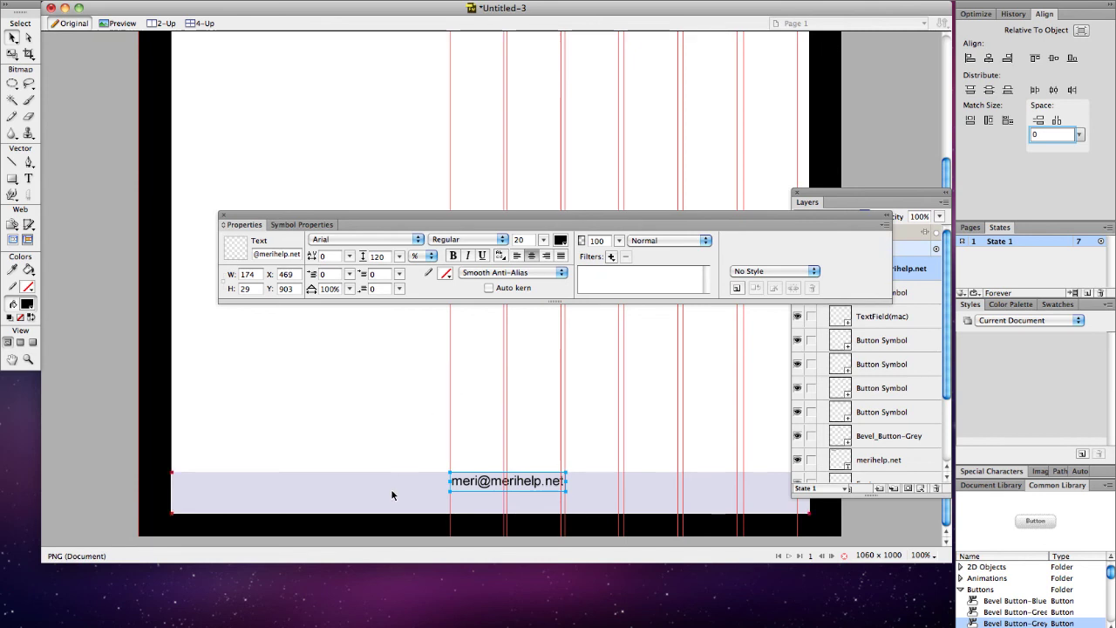
pyautogui.scroll(10, 391, 494)
pyautogui.scroll(-8, 392, 495)
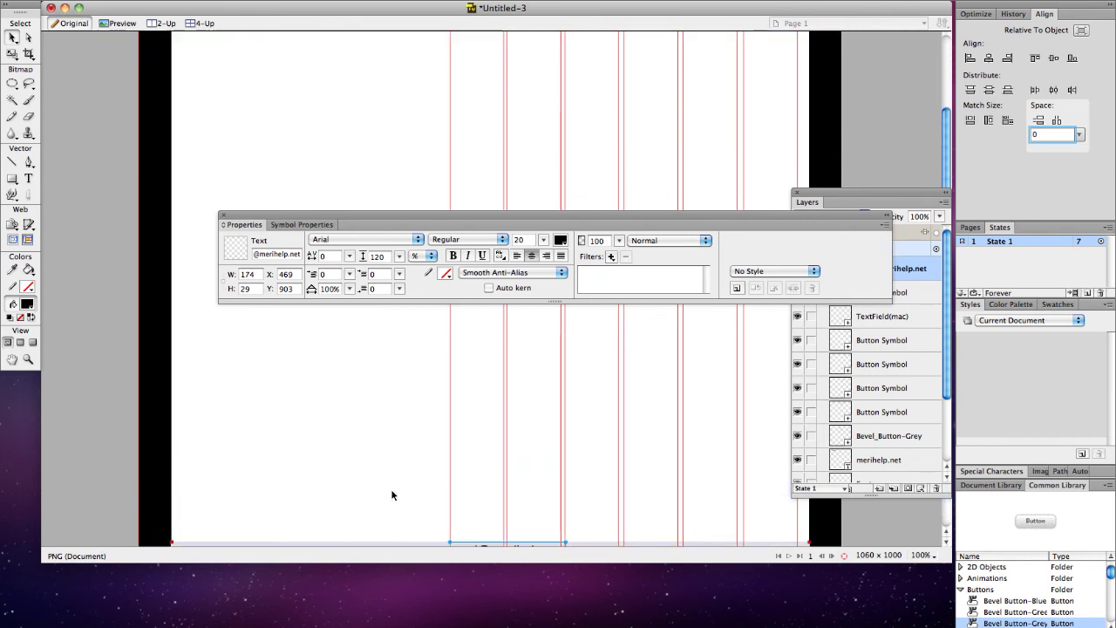
pyautogui.scroll(-2, 391, 494)
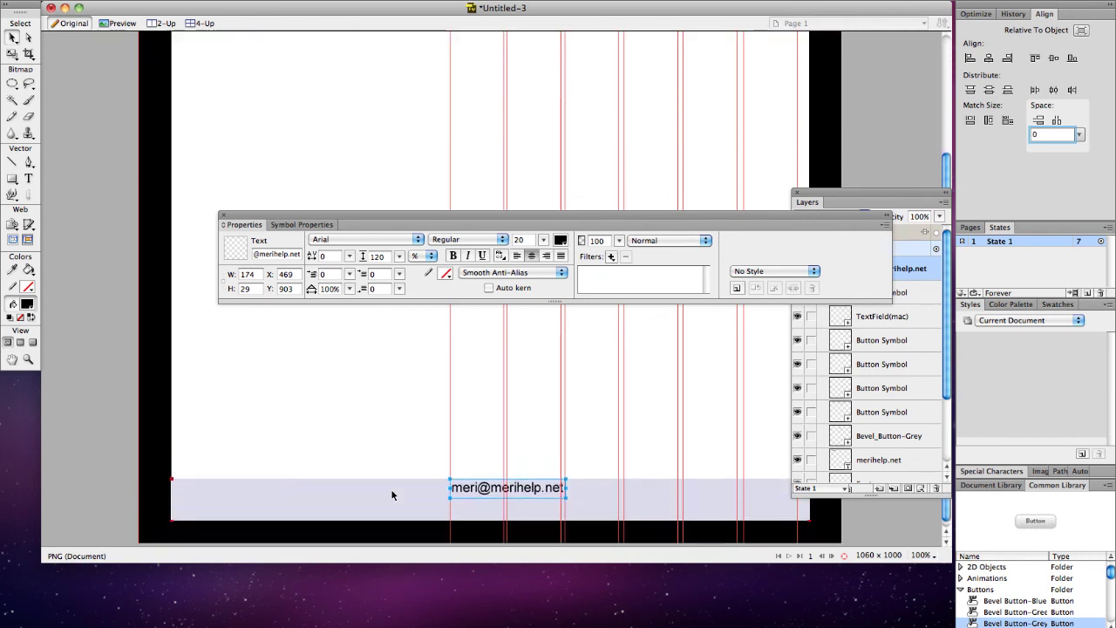
# Step: Type 'JavaScript | Web Scripting | Web Design | Logic | Resources | Home' in the footer, centred under the e-mail
pyautogui.click(29, 179)
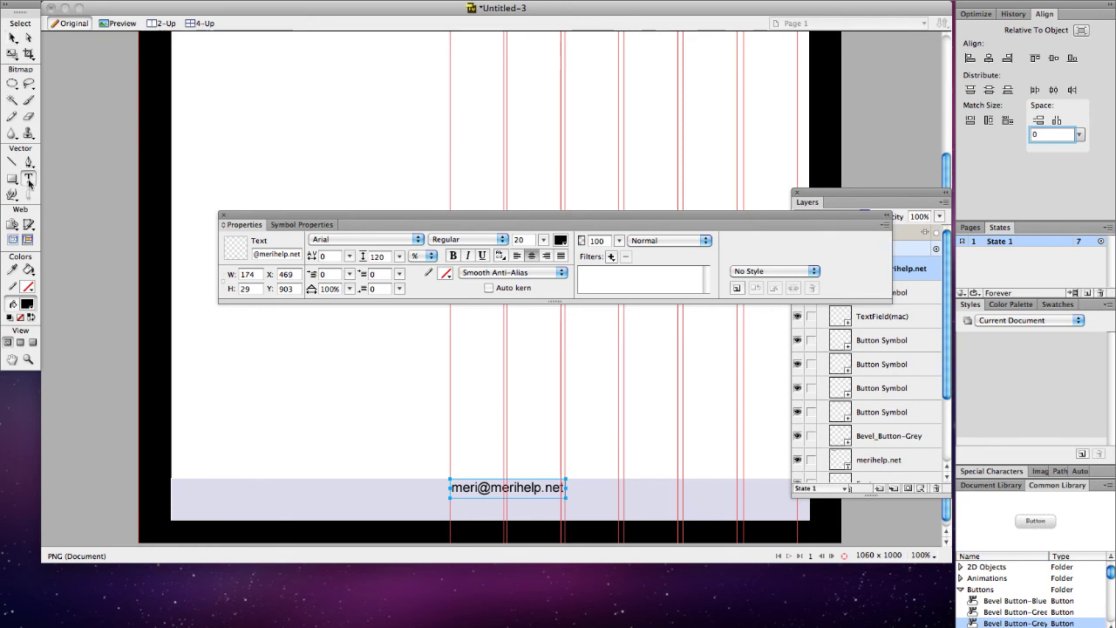
pyautogui.click(341, 510)
pyautogui.write('jaya')
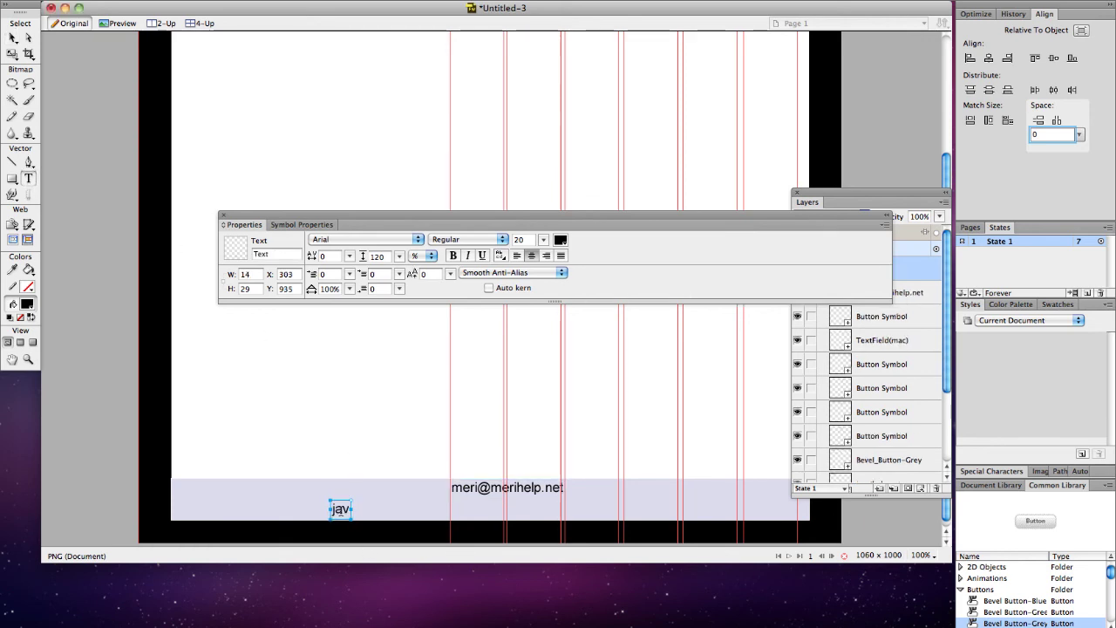
pyautogui.press('BackSpace')
pyautogui.press('BackSpace')
pyautogui.press('BackSpace')
pyautogui.press('BackSpace')
pyautogui.write('JavaSc')
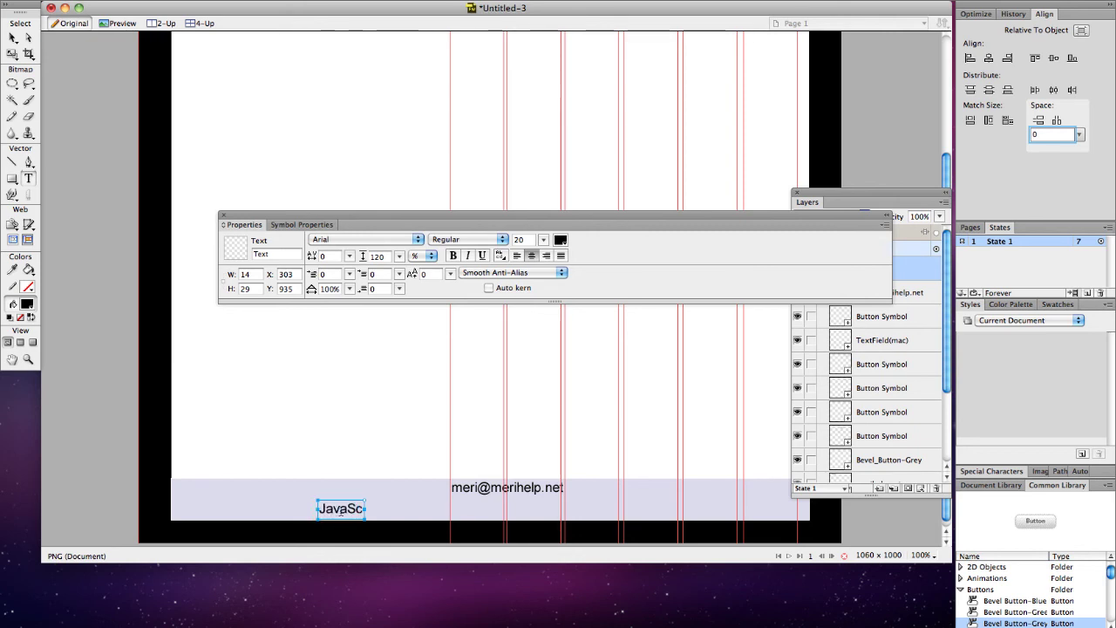
pyautogui.write('ript')
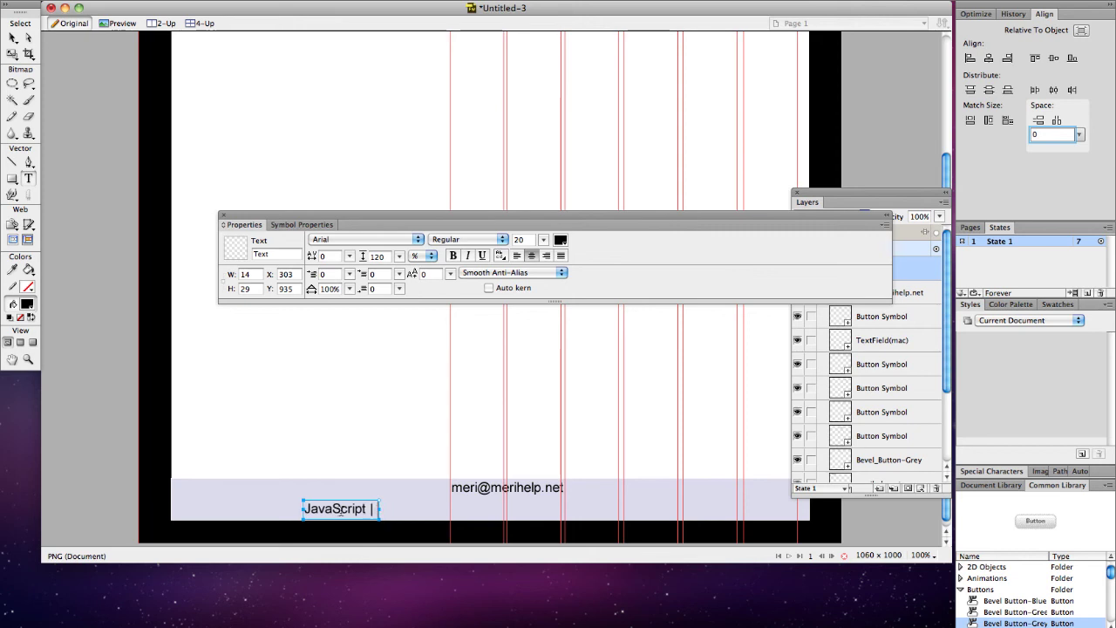
pyautogui.write(' | Web')
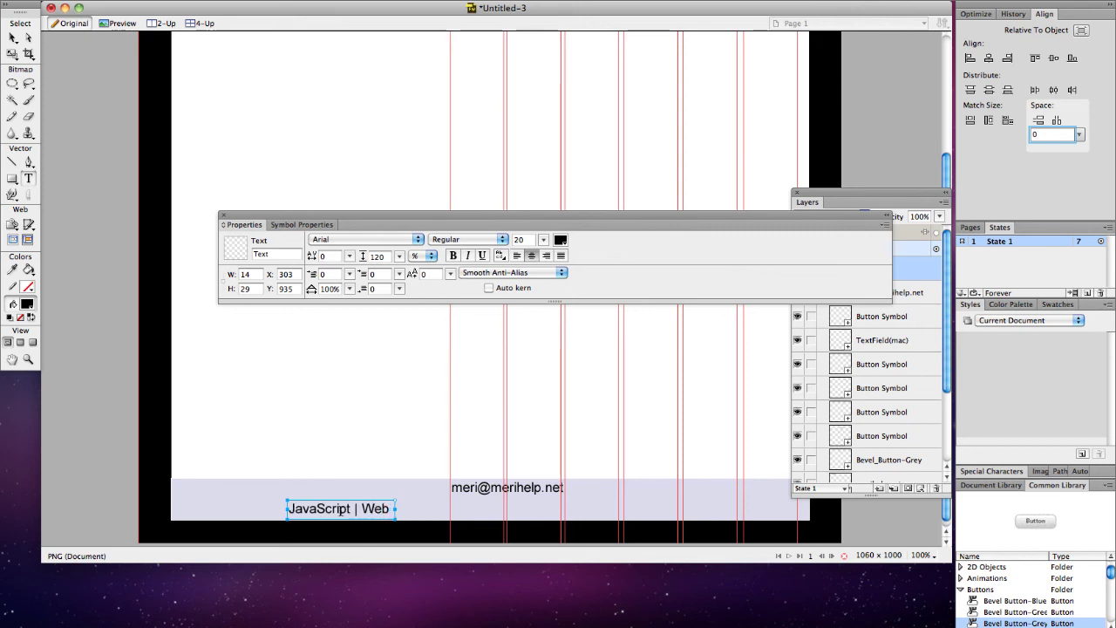
pyautogui.write(' Scriptin')
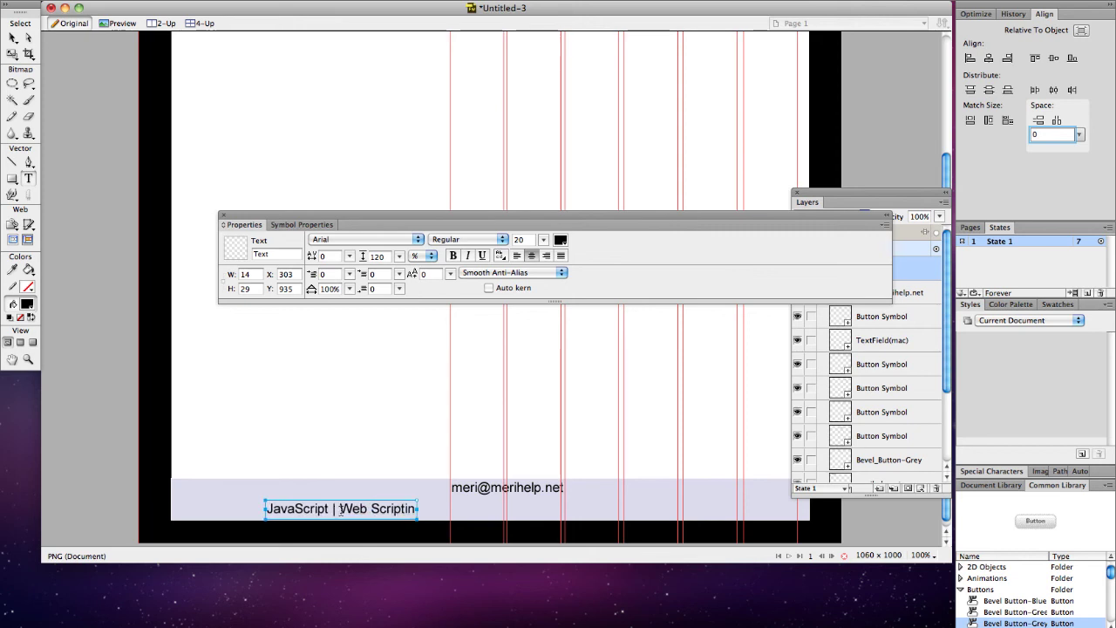
pyautogui.write('g | We')
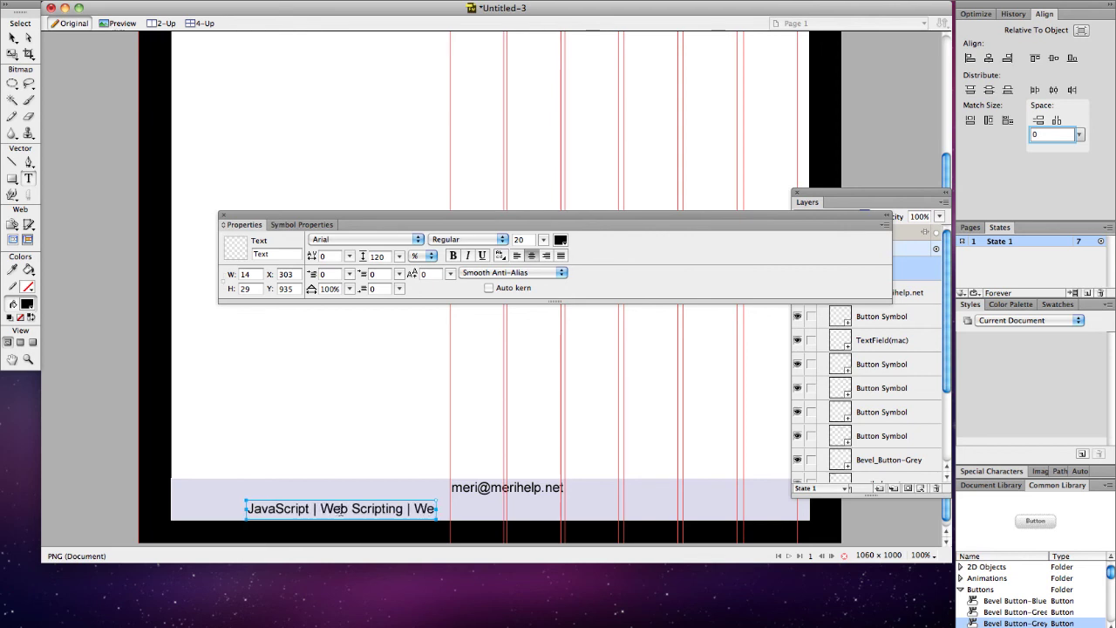
pyautogui.write('b Design')
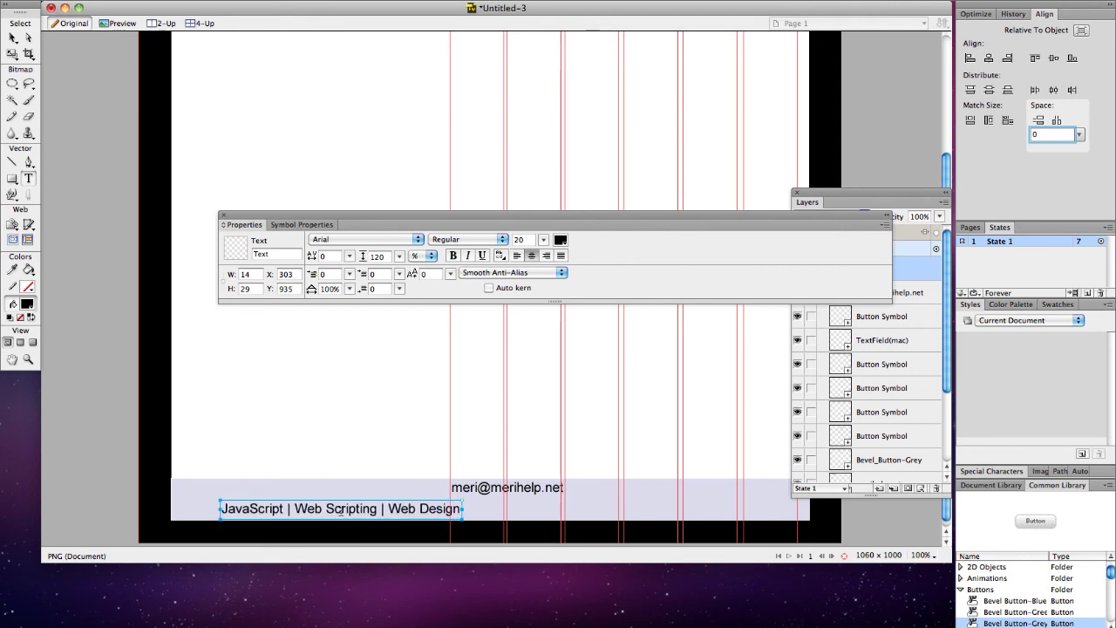
pyautogui.write(' | Logi')
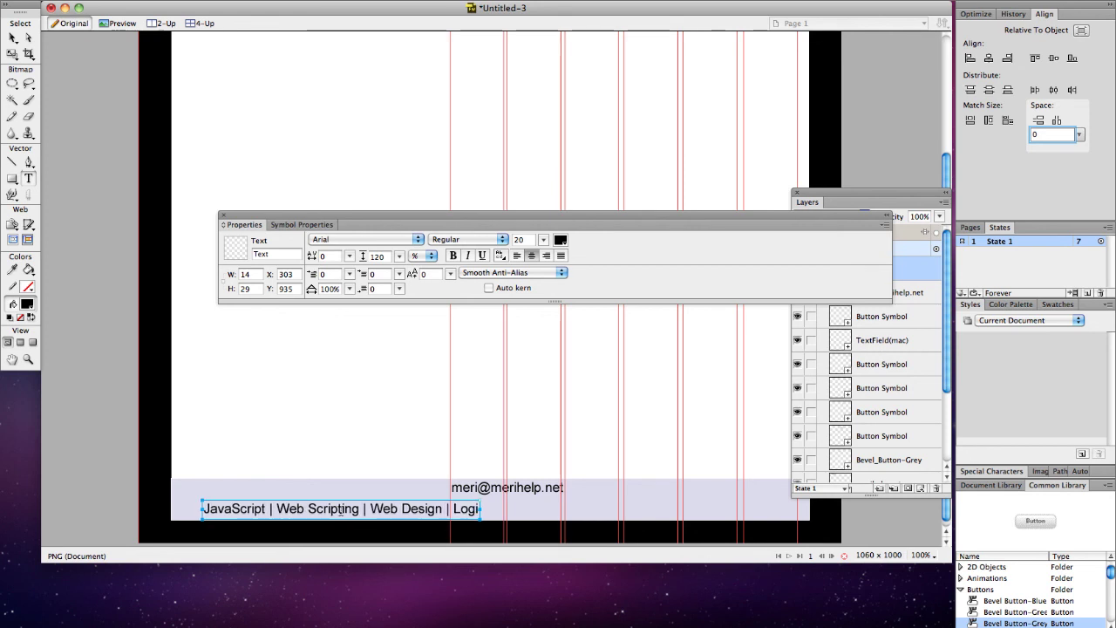
pyautogui.write('c |')
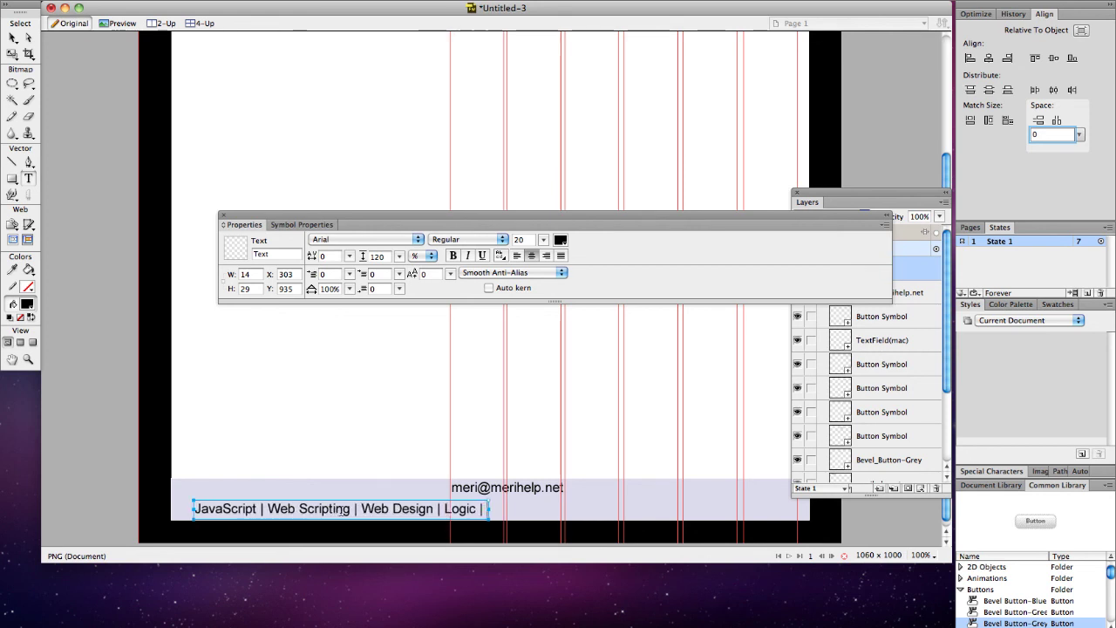
pyautogui.write(' Resources')
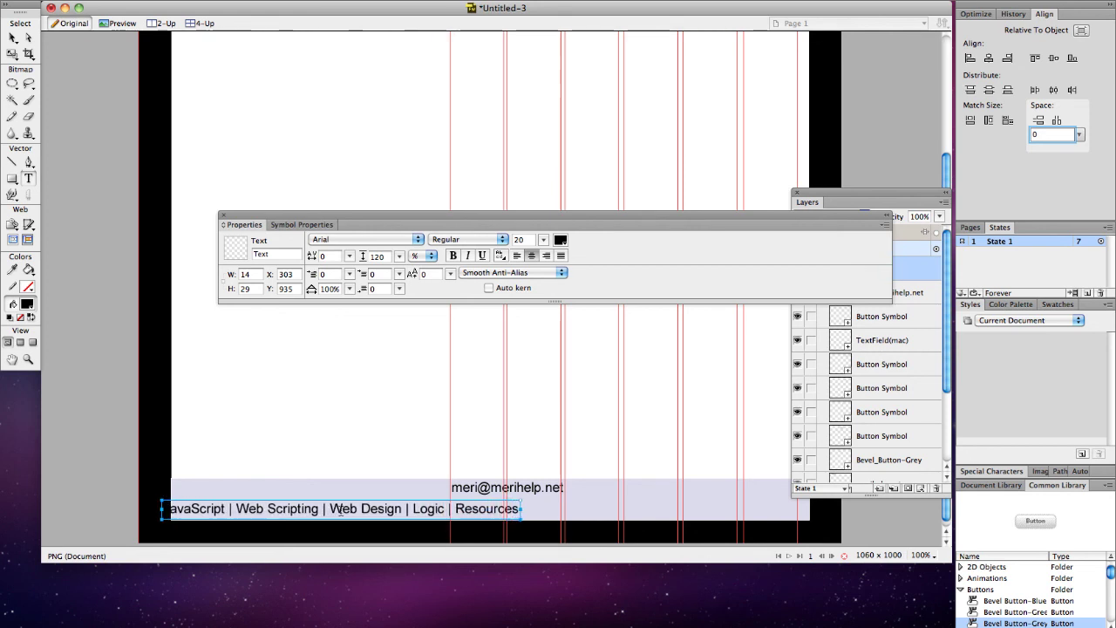
pyautogui.write(' | Ho')
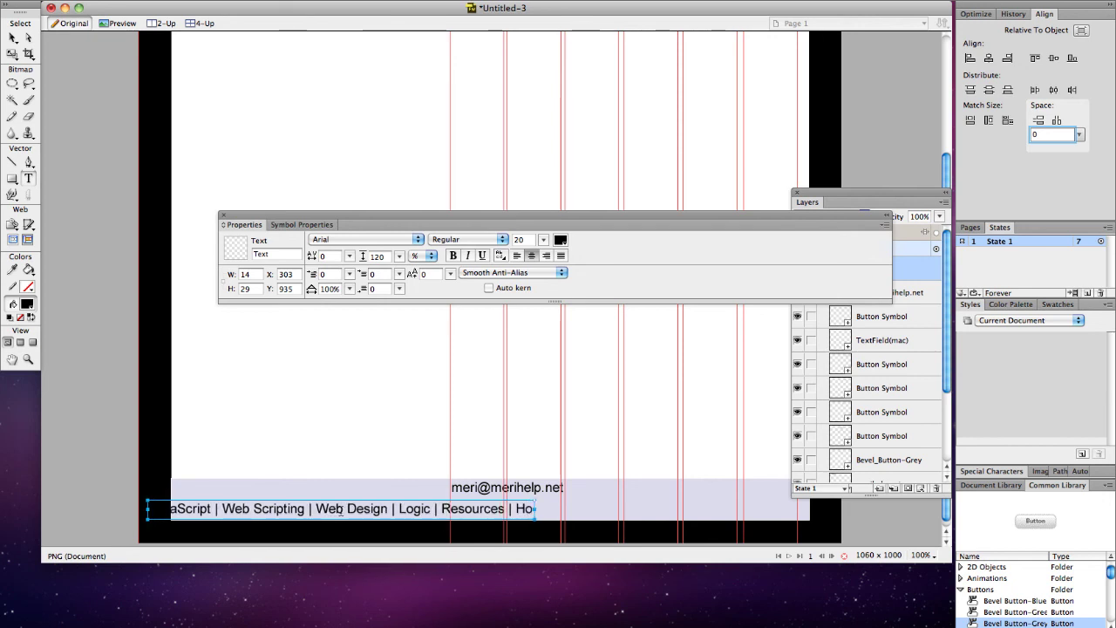
pyautogui.write('me')
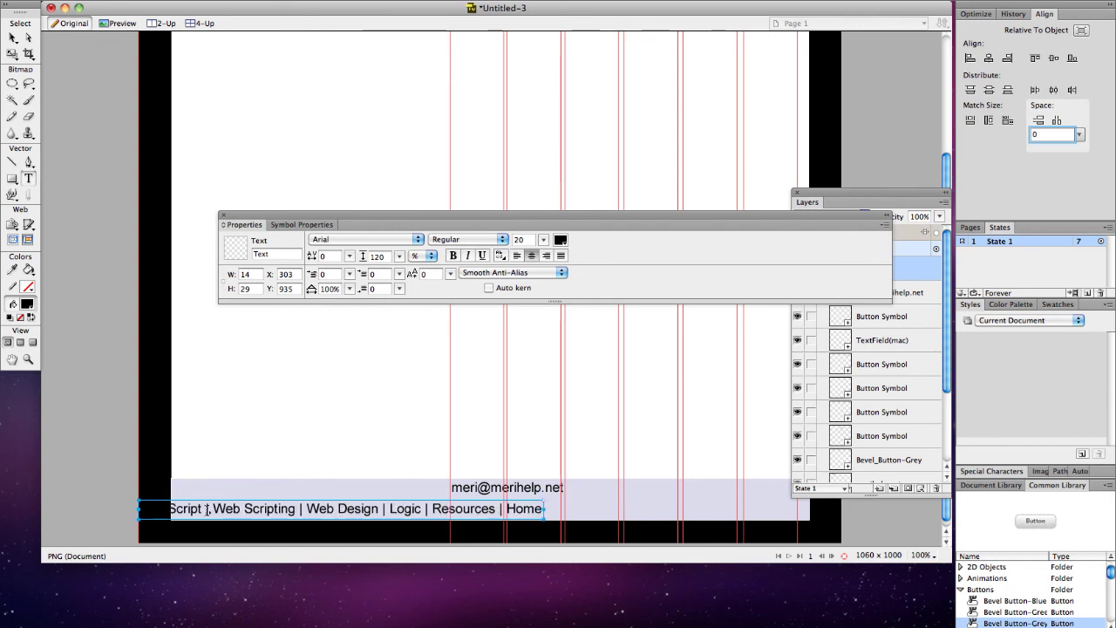
pyautogui.click(13, 41)
pyautogui.moveTo(339, 515); pyautogui.dragTo(492, 511)
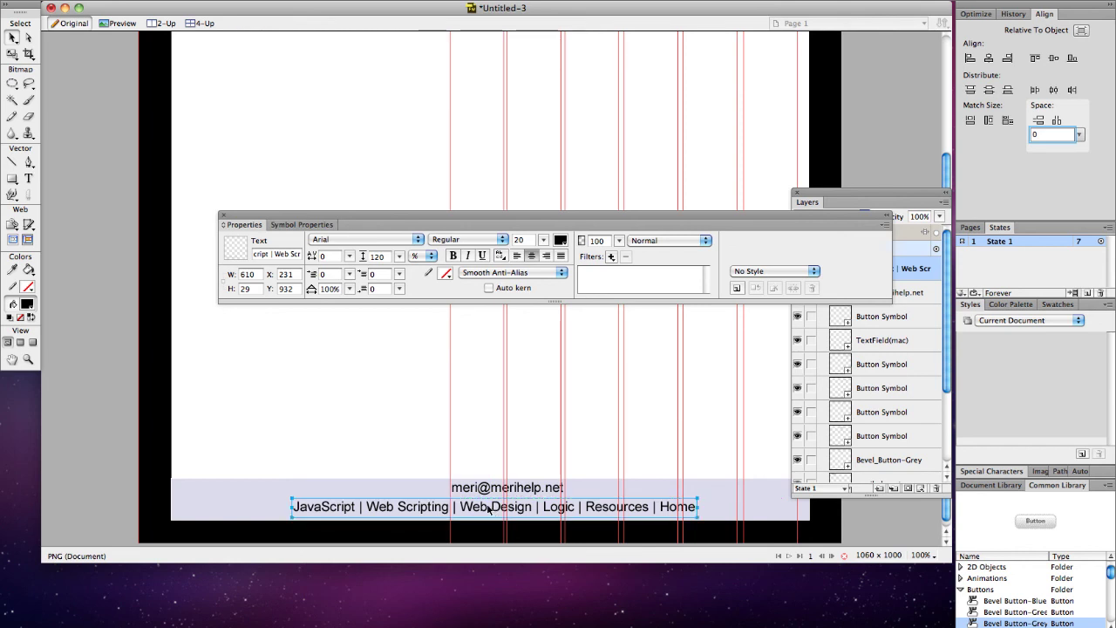
# Step: Shift the site title further right in the masthead
pyautogui.click(386, 416)
pyautogui.scroll(10, 386, 416)
pyautogui.click(320, 86)
pyautogui.moveTo(319, 86); pyautogui.dragTo(443, 77)
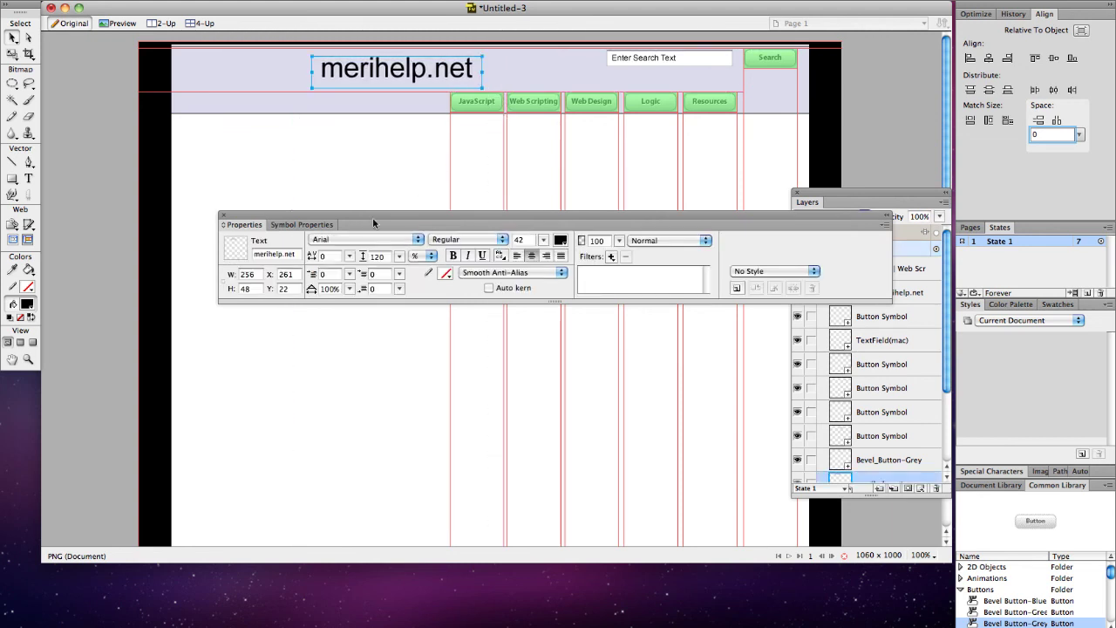
# Step: Draw a logo box at the header's left with a 2 px black stroke and no fill
pyautogui.click(12, 179)
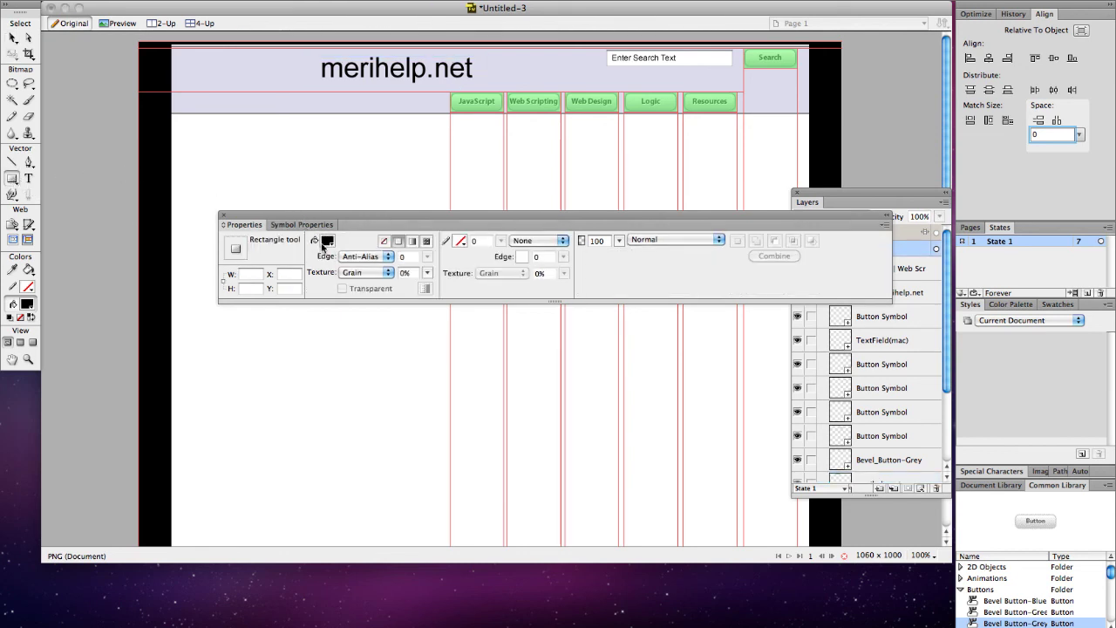
pyautogui.click(460, 242)
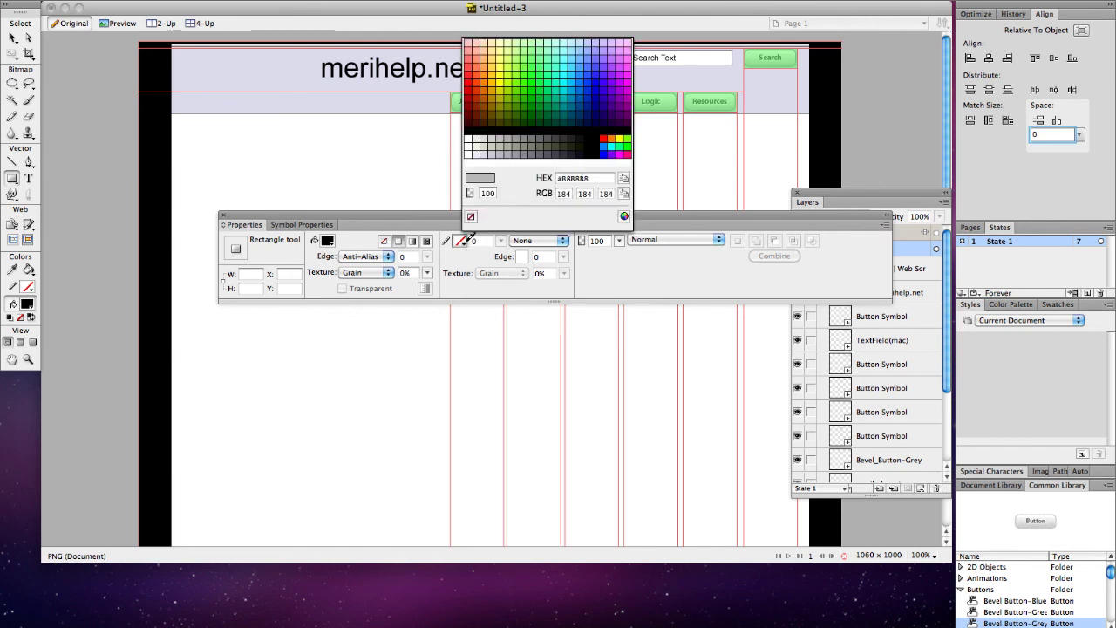
pyautogui.click(540, 130)
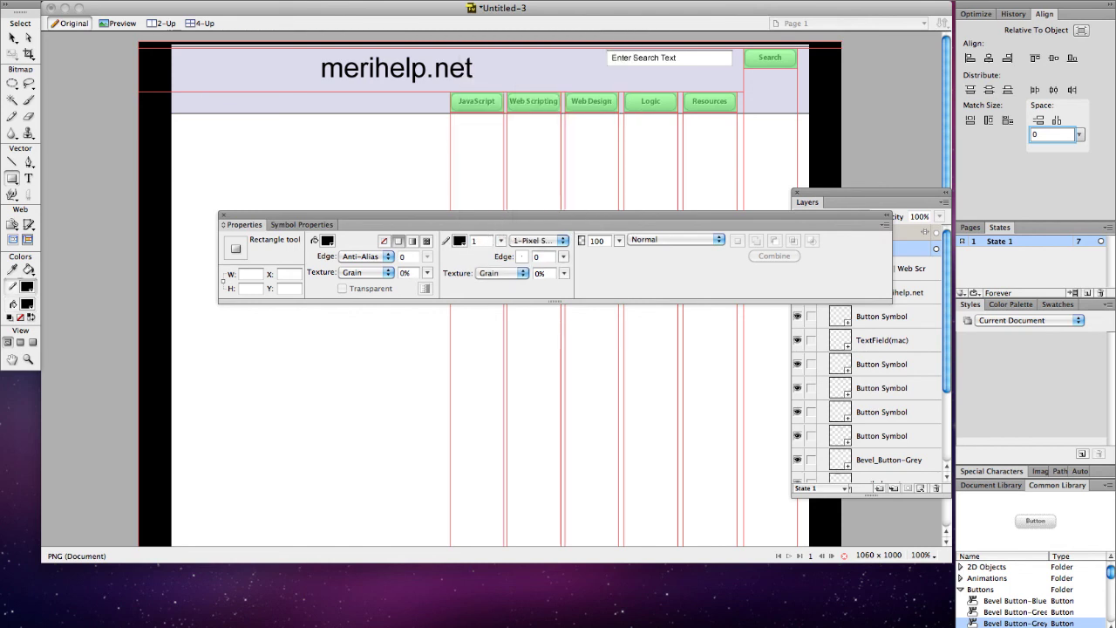
pyautogui.click(470, 241)
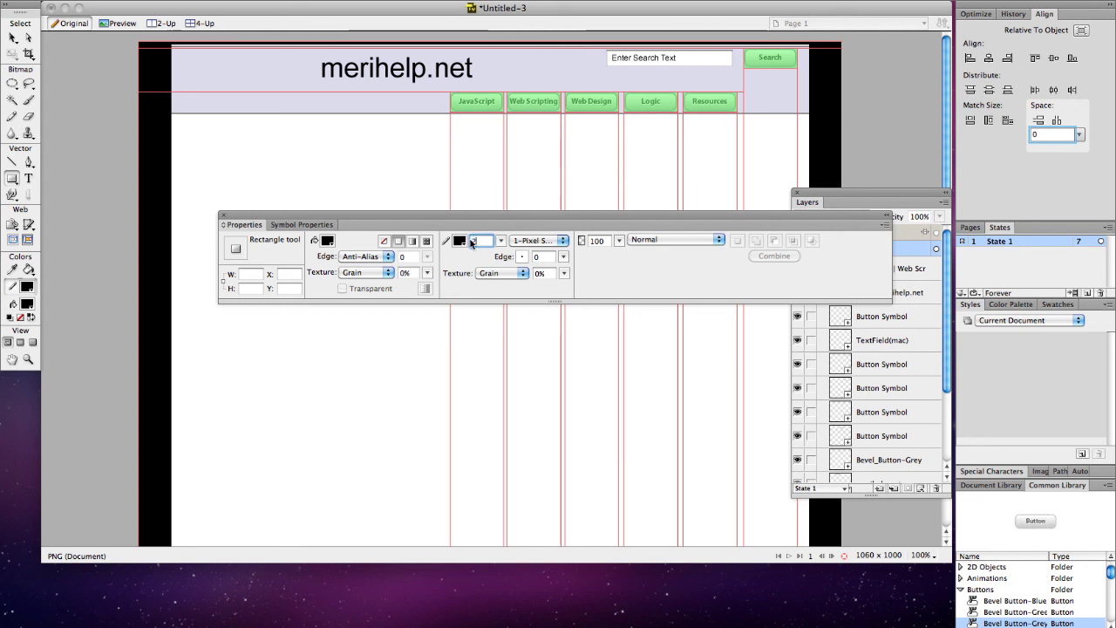
pyautogui.write('2')
pyautogui.click(328, 240)
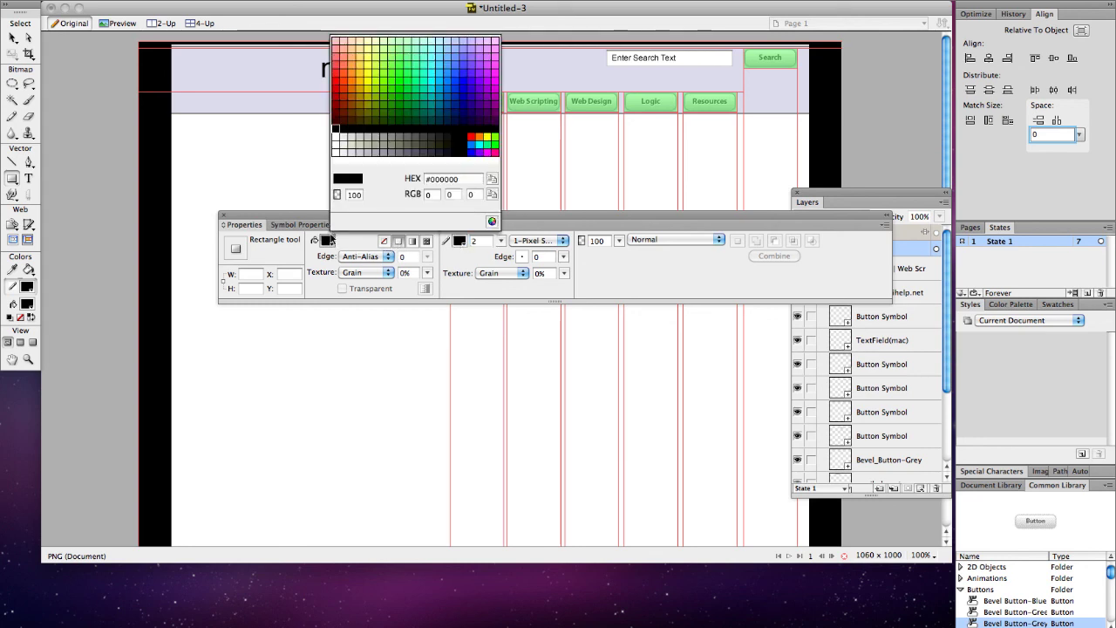
pyautogui.click(337, 193)
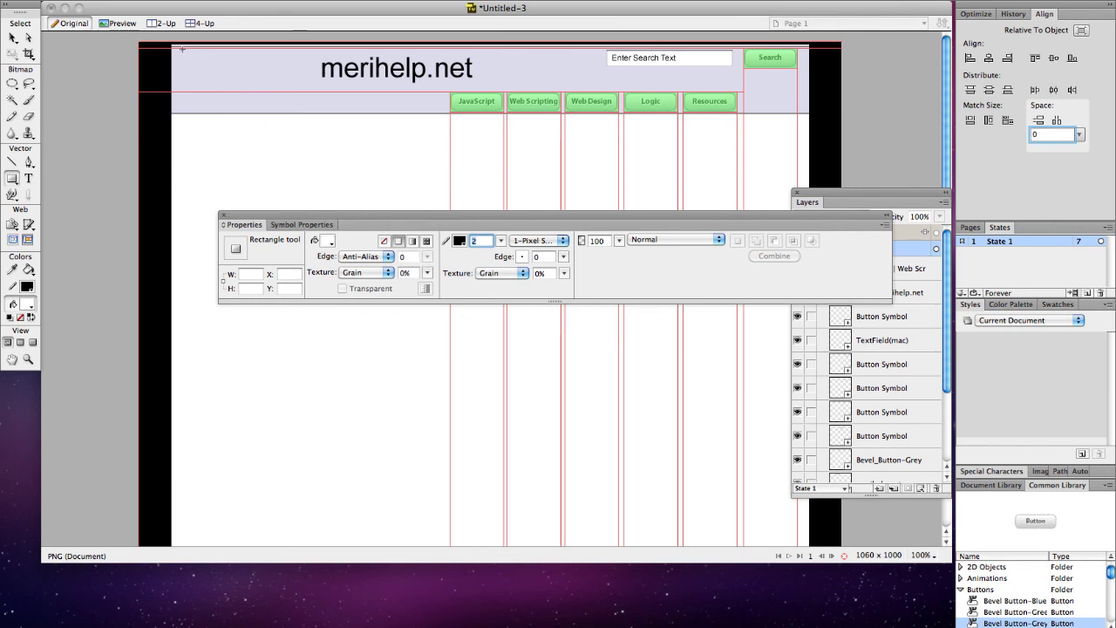
pyautogui.moveTo(181, 50); pyautogui.dragTo(290, 109)
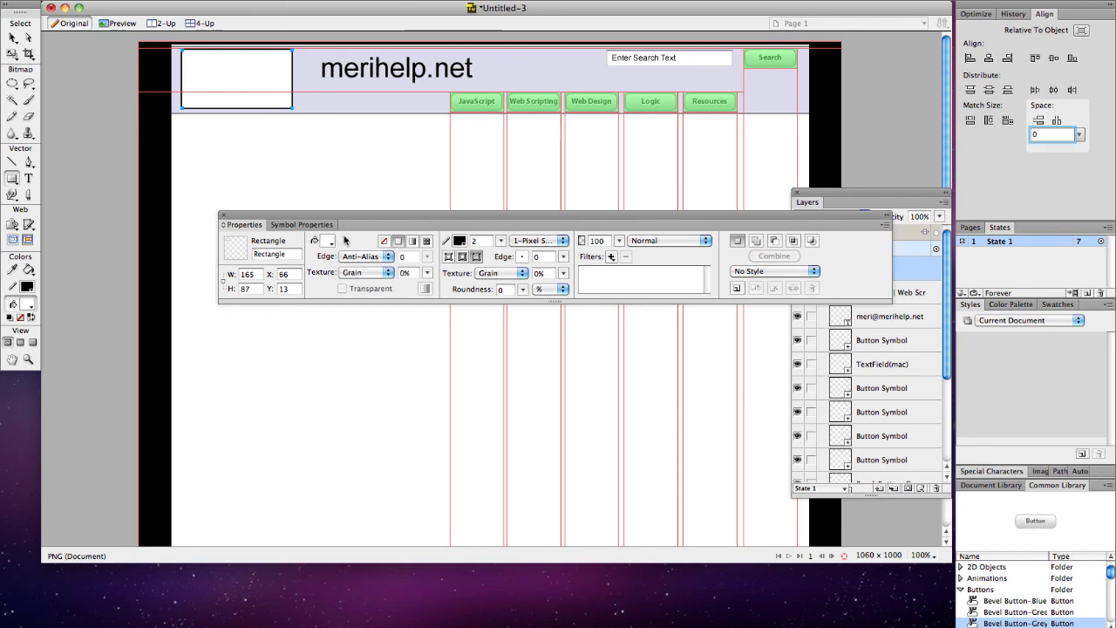
# Step: Draw both corner-to-corner diagonals across the logo box and nudge one line to fit
pyautogui.click(11, 163)
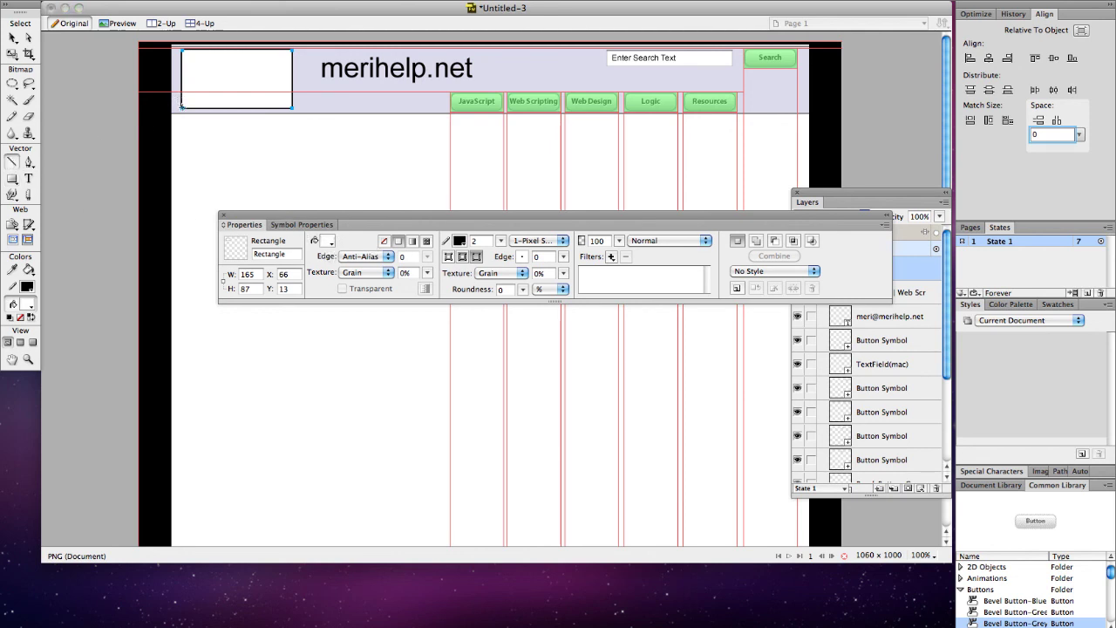
pyautogui.moveTo(182, 107)
pyautogui.mouseDown()
pyautogui.moveTo(261, 107)
pyautogui.moveTo(291, 52)
pyautogui.mouseUp()
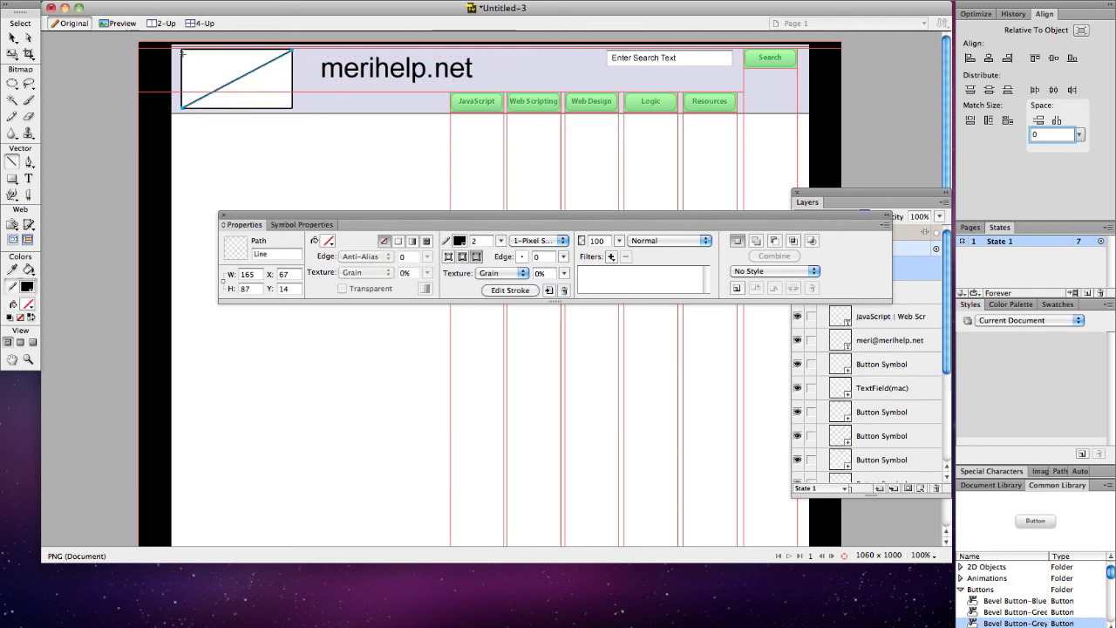
pyautogui.moveTo(182, 51); pyautogui.dragTo(291, 108)
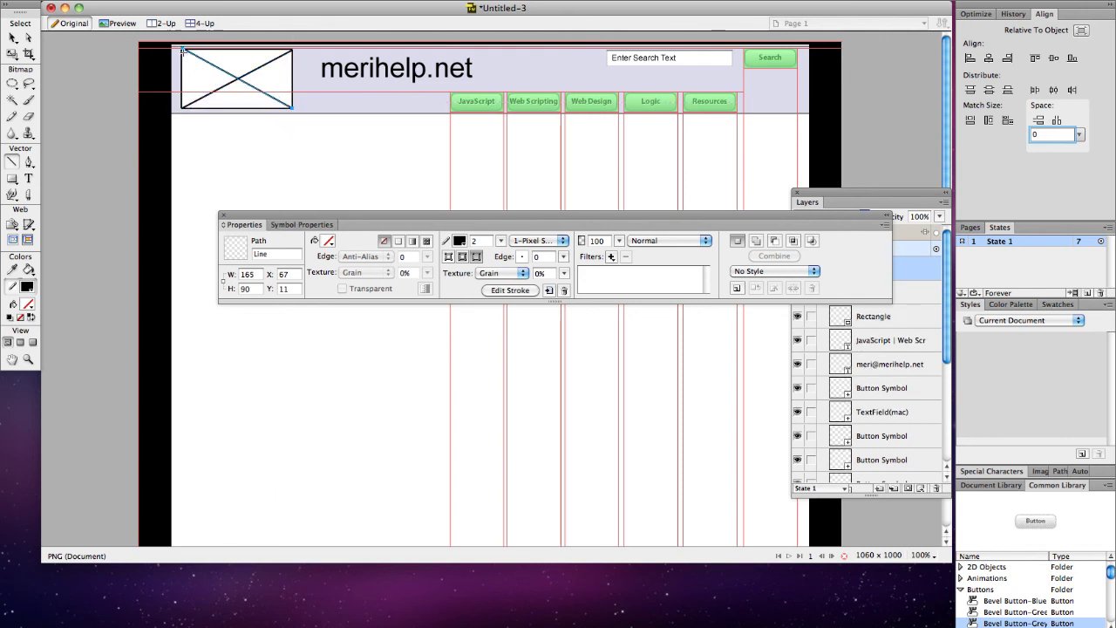
pyautogui.click(12, 38)
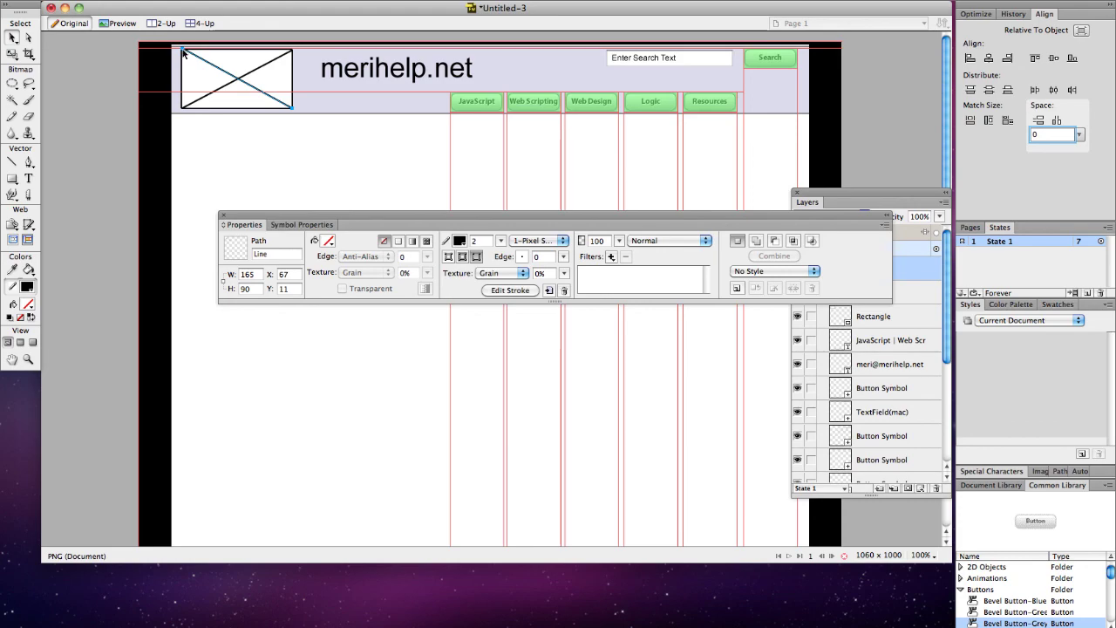
pyautogui.moveTo(183, 52); pyautogui.dragTo(184, 58)
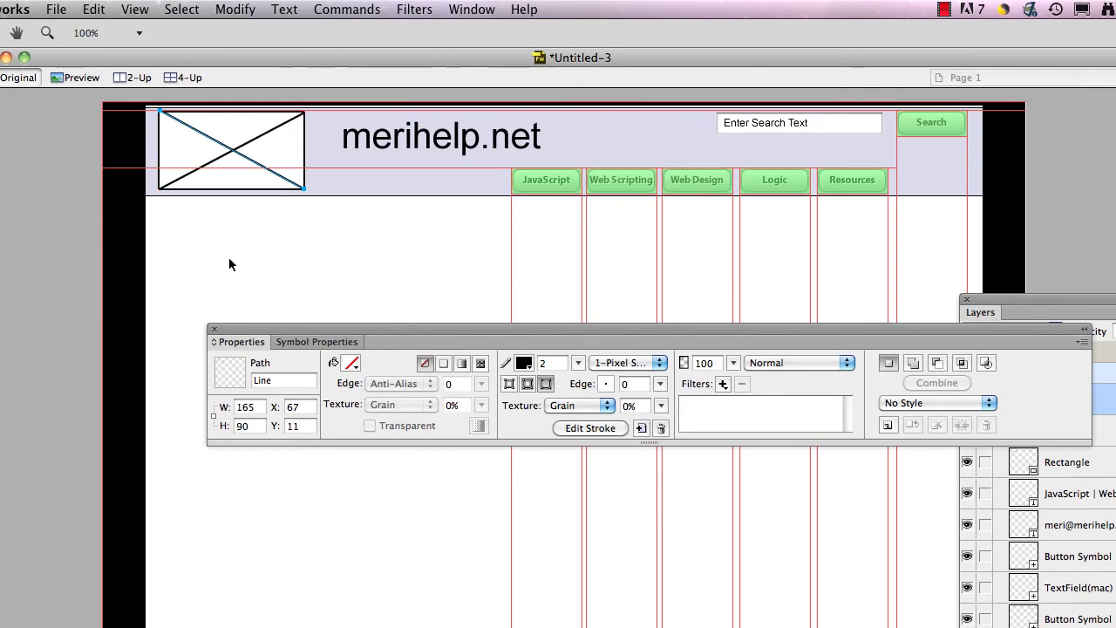
# Step: Deselect the line and drag the Properties panel down below the canvas to review the wireframe
pyautogui.click(234, 170)
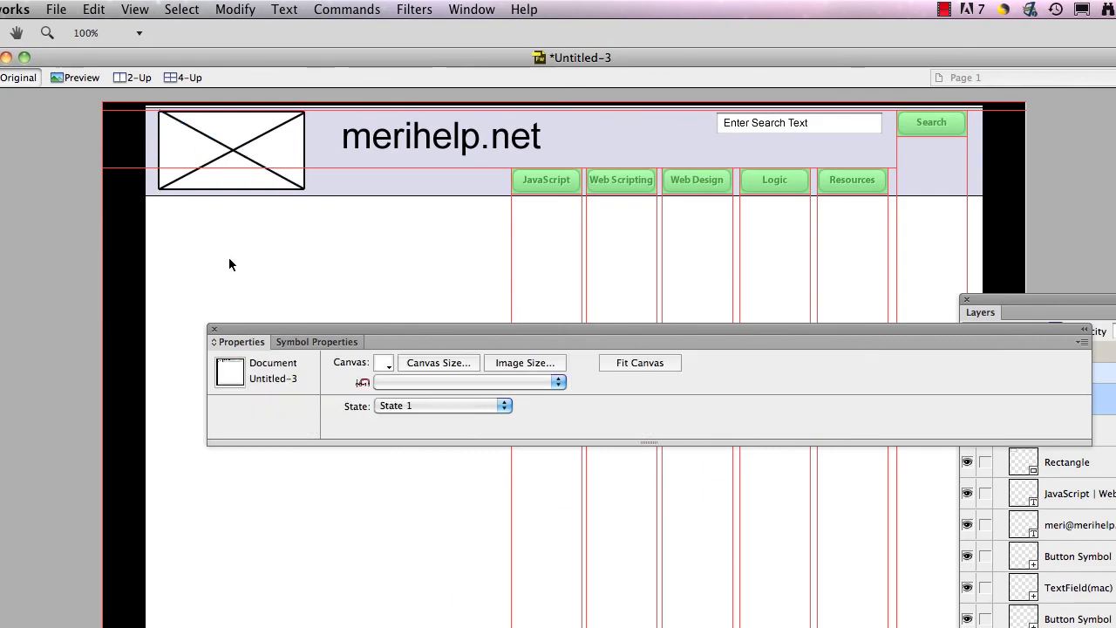
pyautogui.moveTo(265, 329); pyautogui.dragTo(266, 627)
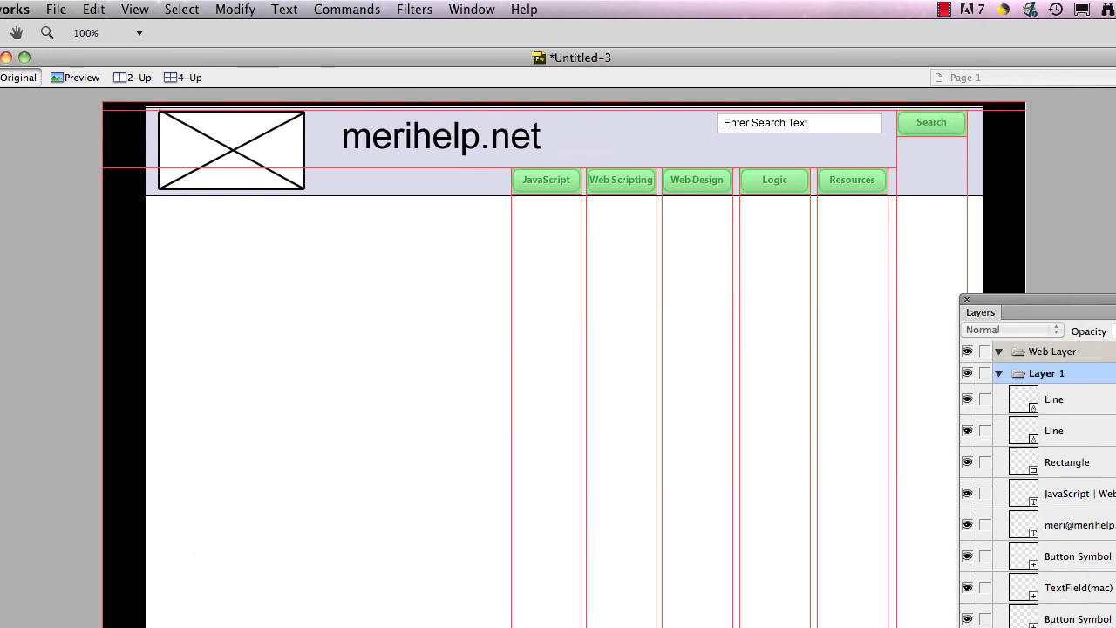
pyautogui.scroll(-3, 345, 556)
pyautogui.scroll(3, 345, 555)
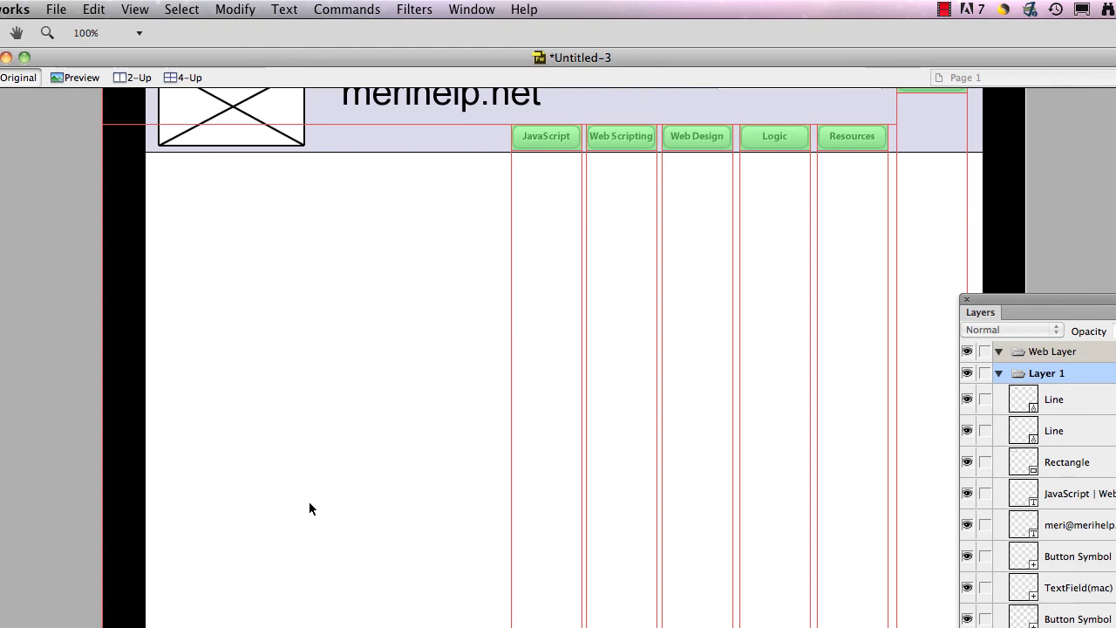
# Step: Save the document as wireframe.png in the webdesignworksp13 folder via Save As
pyautogui.click(59, 12)
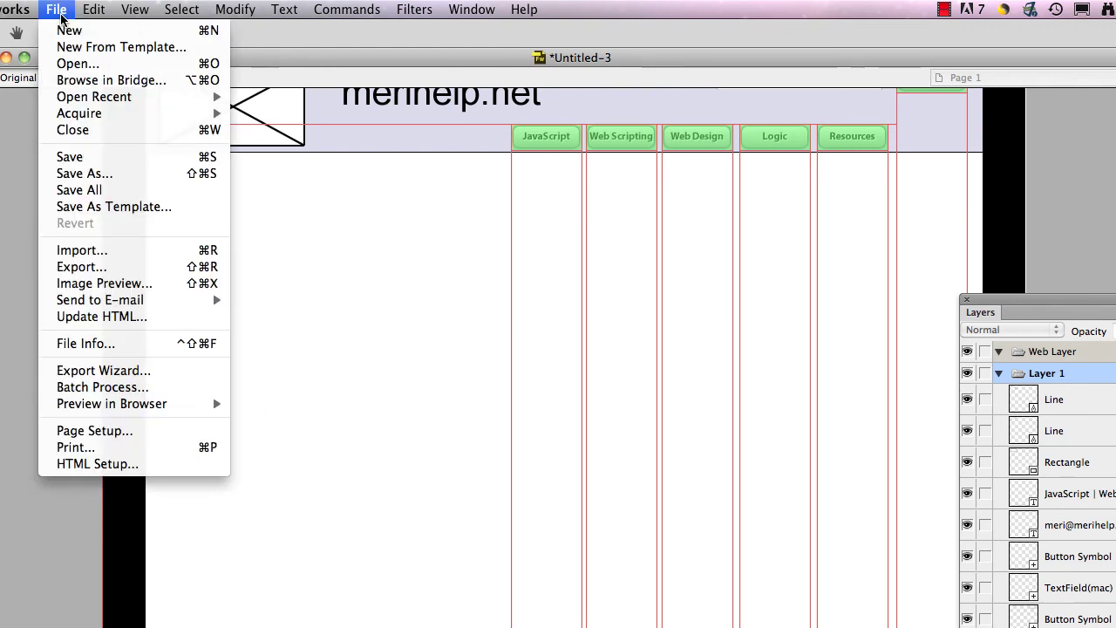
pyautogui.click(72, 160)
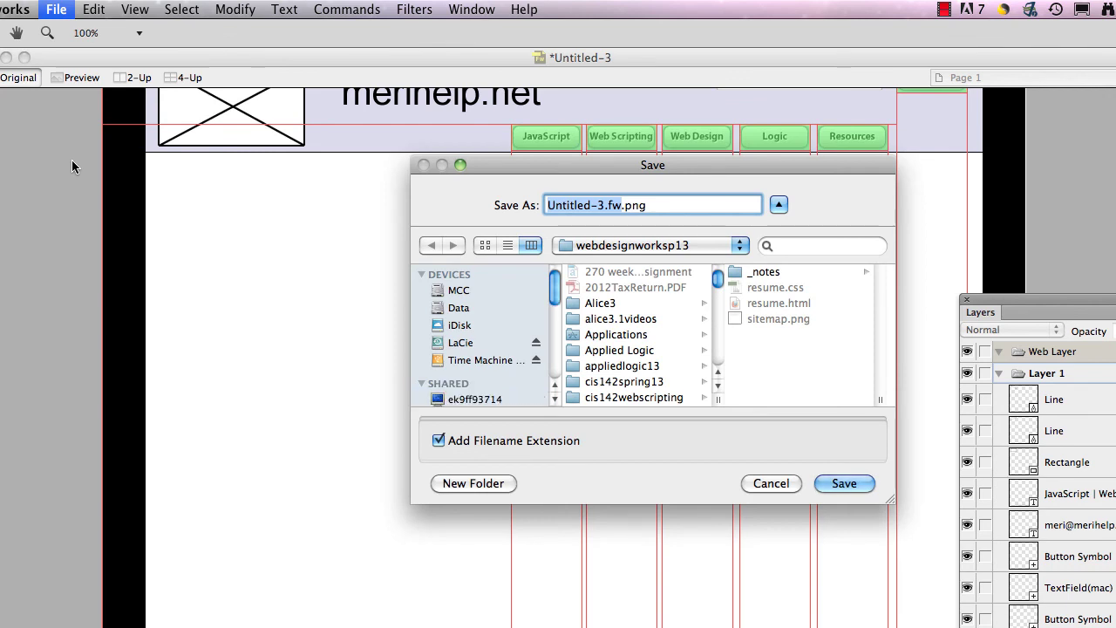
pyautogui.write('wiref')
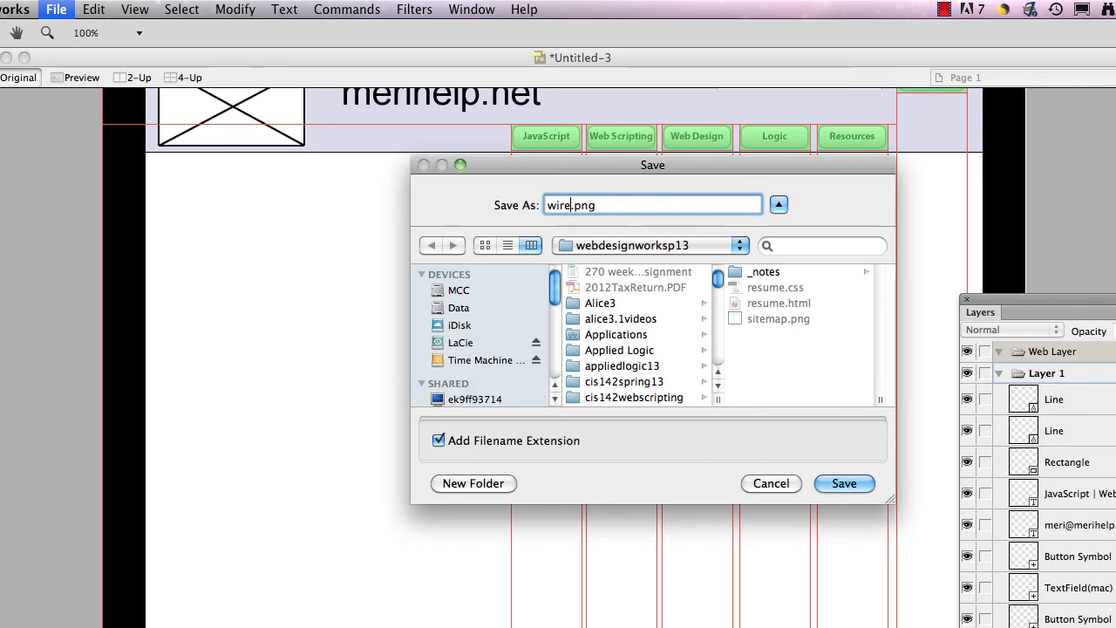
pyautogui.write('rame')
pyautogui.click(843, 483)
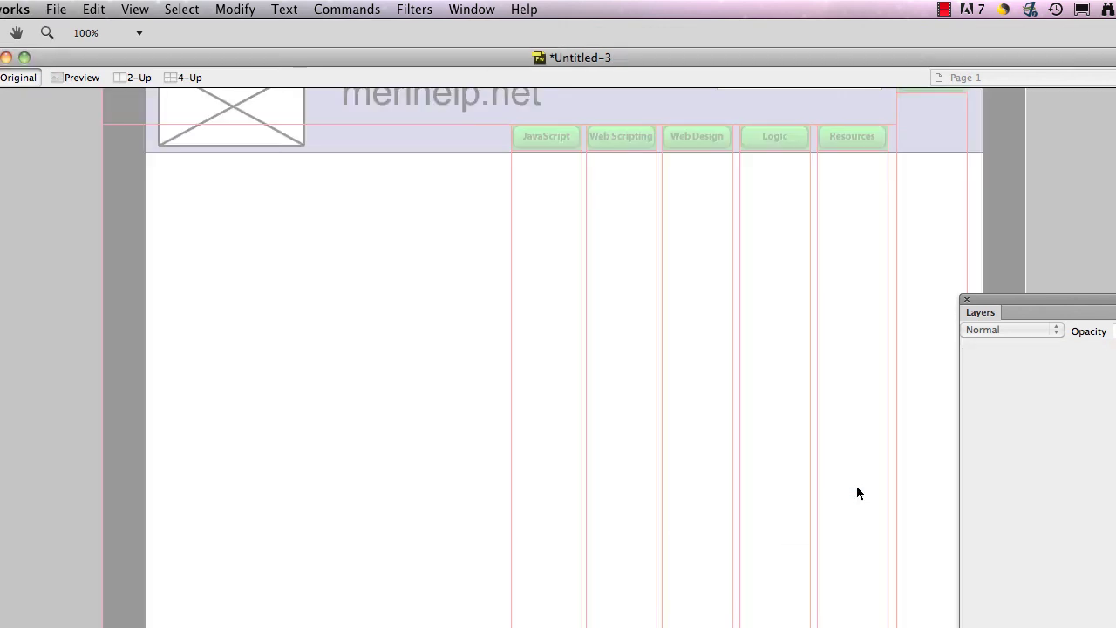
pyautogui.scroll(1, 819, 457)
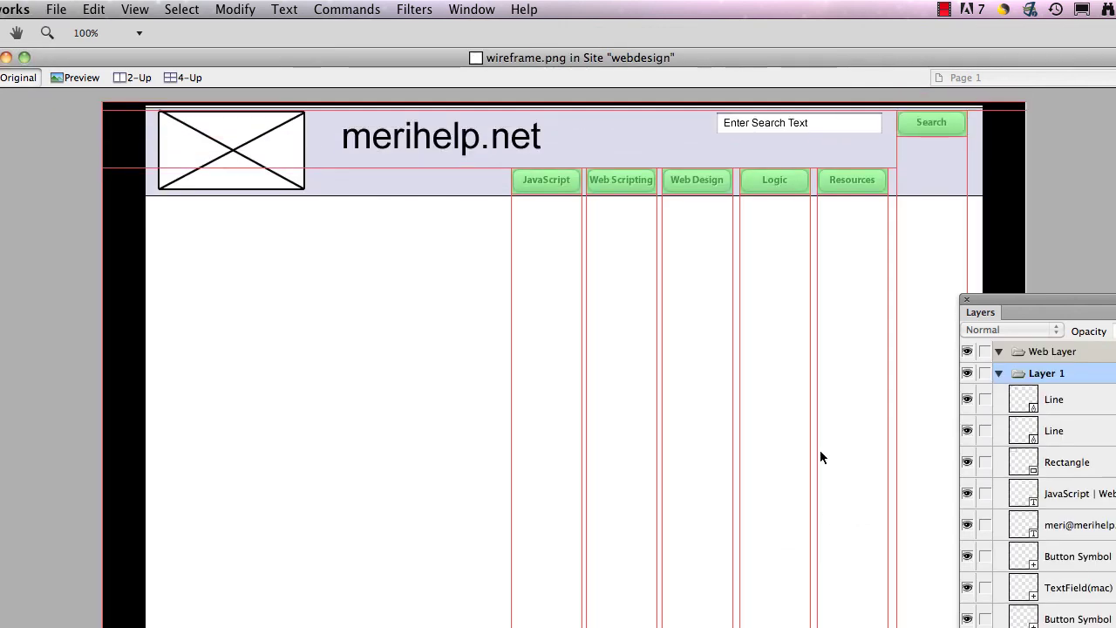
pyautogui.scroll(-3, 819, 457)
pyautogui.scroll(2, 819, 455)
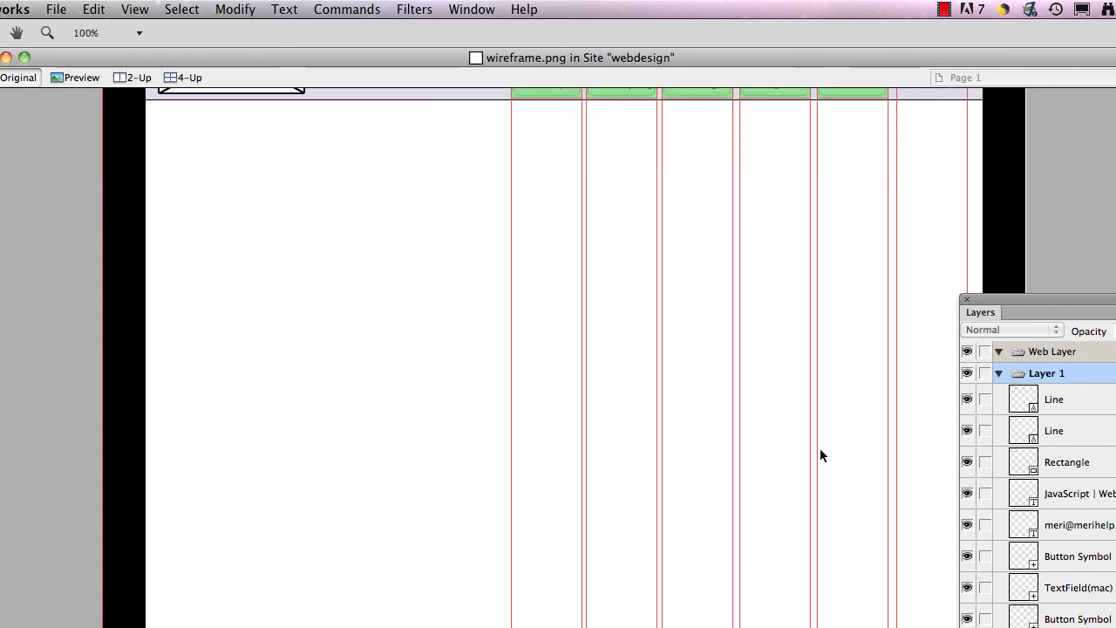